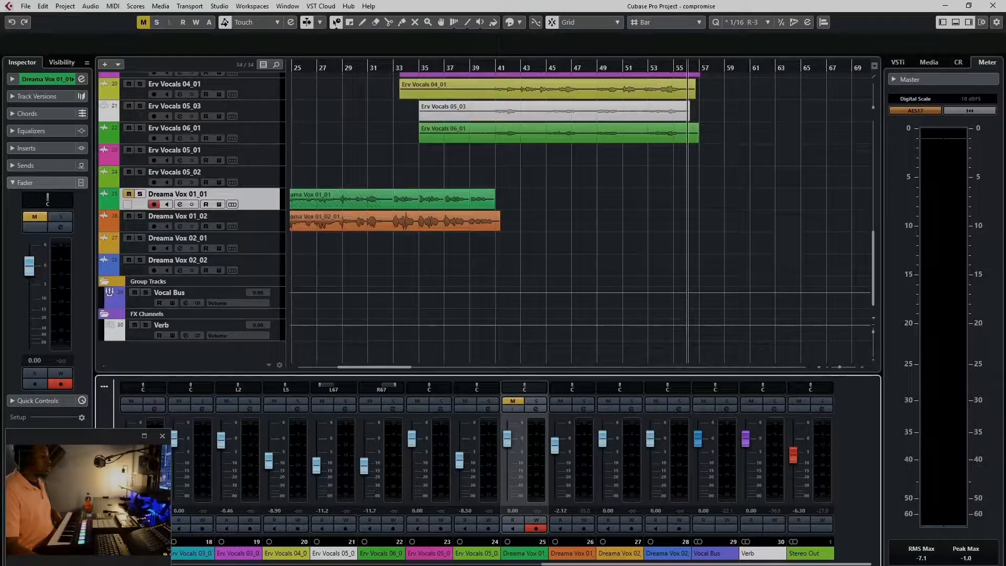
Return the playhead to the project start and look through the beat and vocal tracks in the arrangement
key(period)
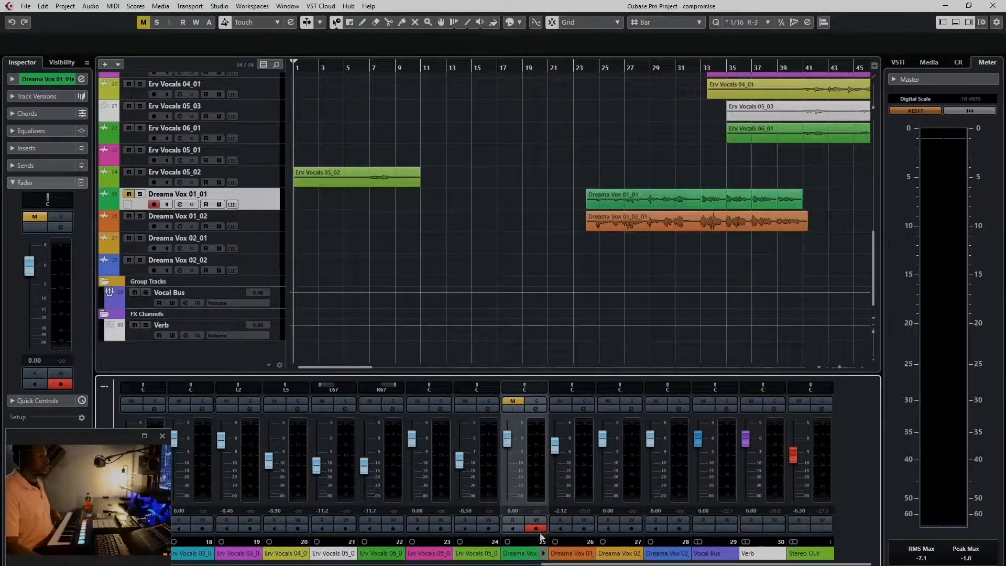
scroll(416, 226, up, 10)
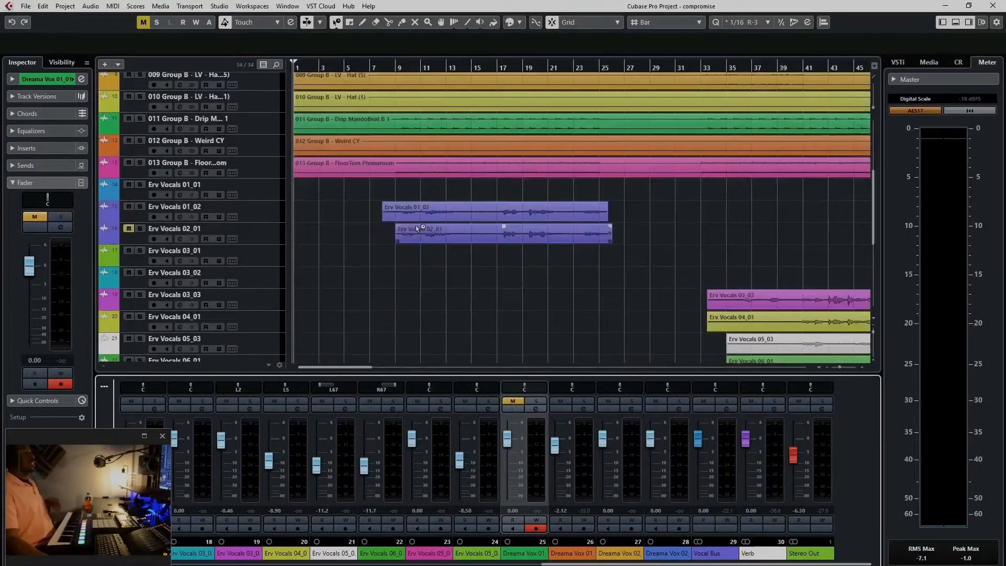
scroll(416, 225, down, 5)
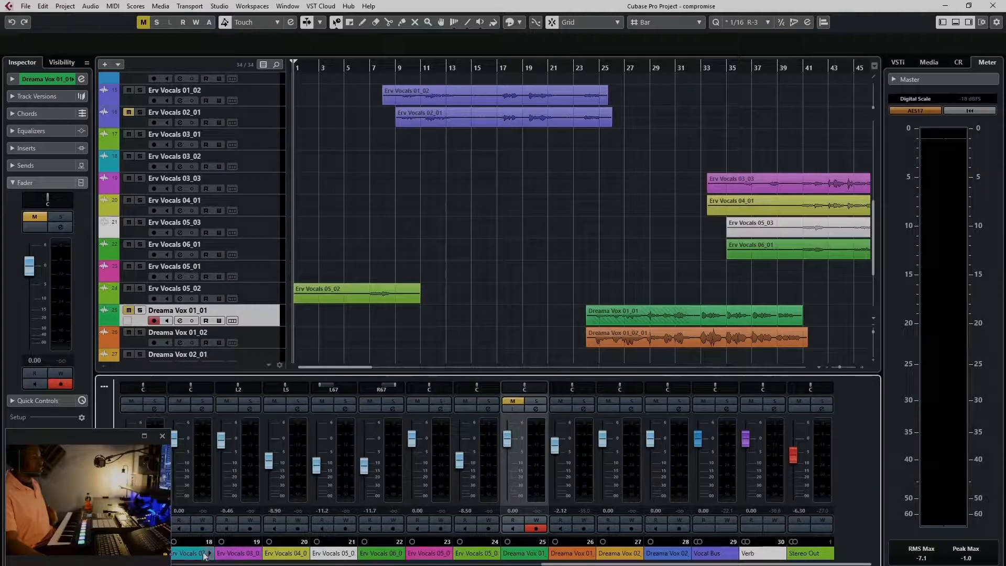
scroll(412, 181, up, 9)
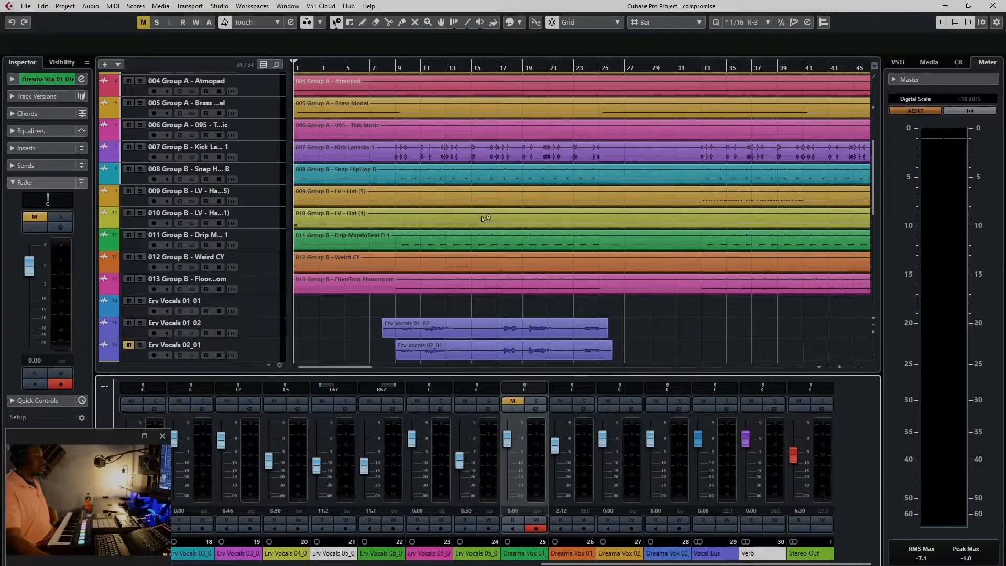
scroll(396, 294, down, 5)
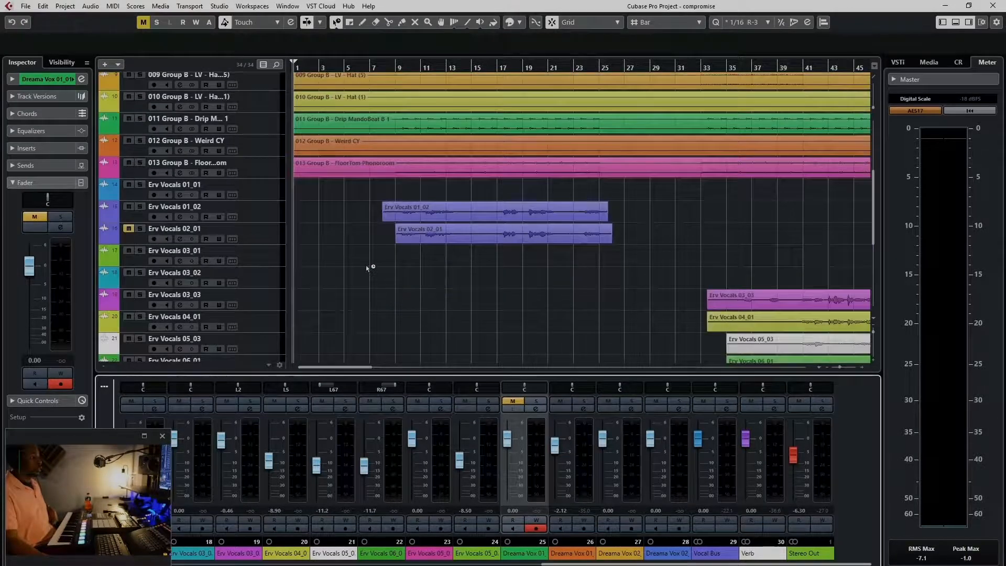
Switch the object selection tool to Normal Sizing
click(336, 22)
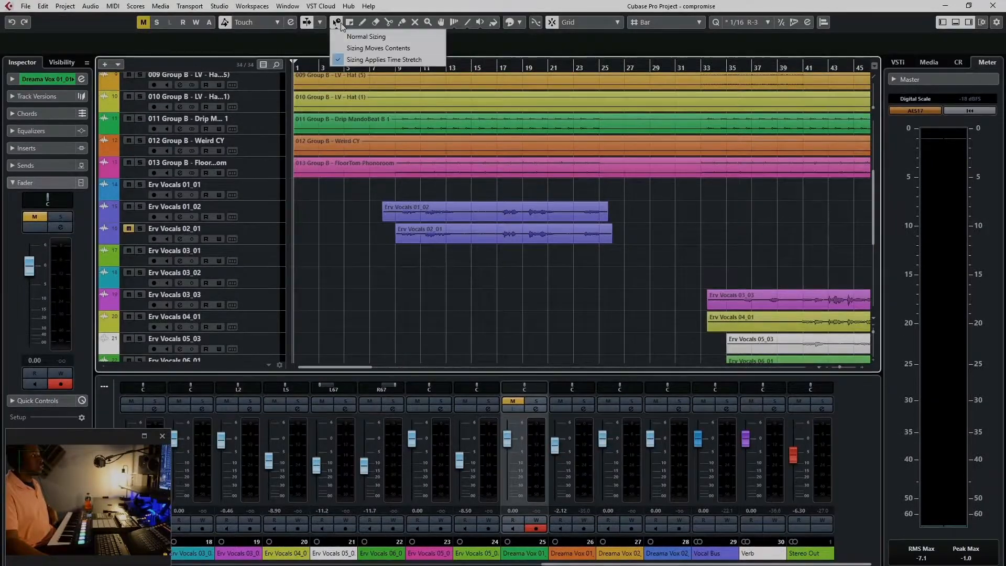
click(346, 40)
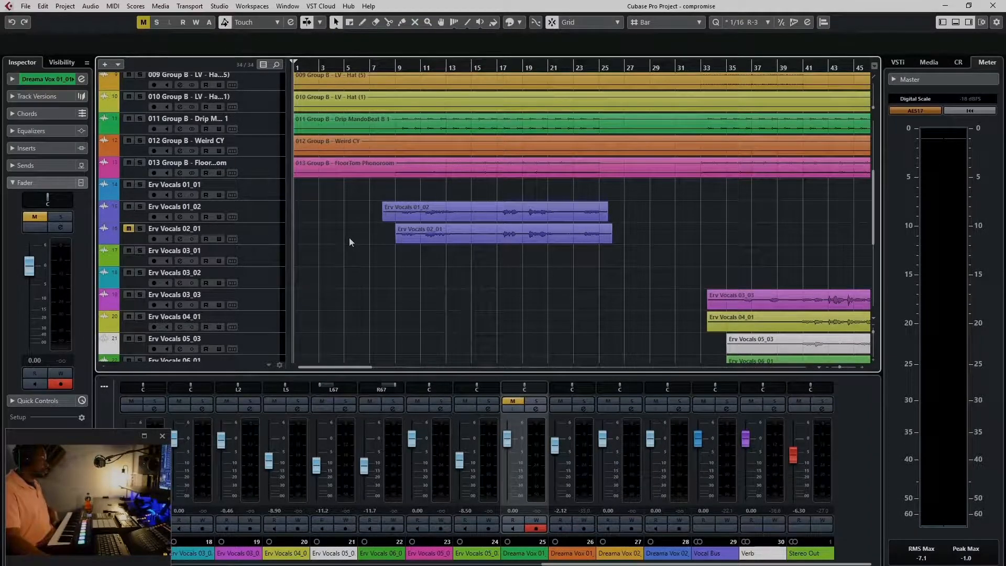
Play back the mix from around bar 7 and check the instrument and vocal channel meters
click(381, 65)
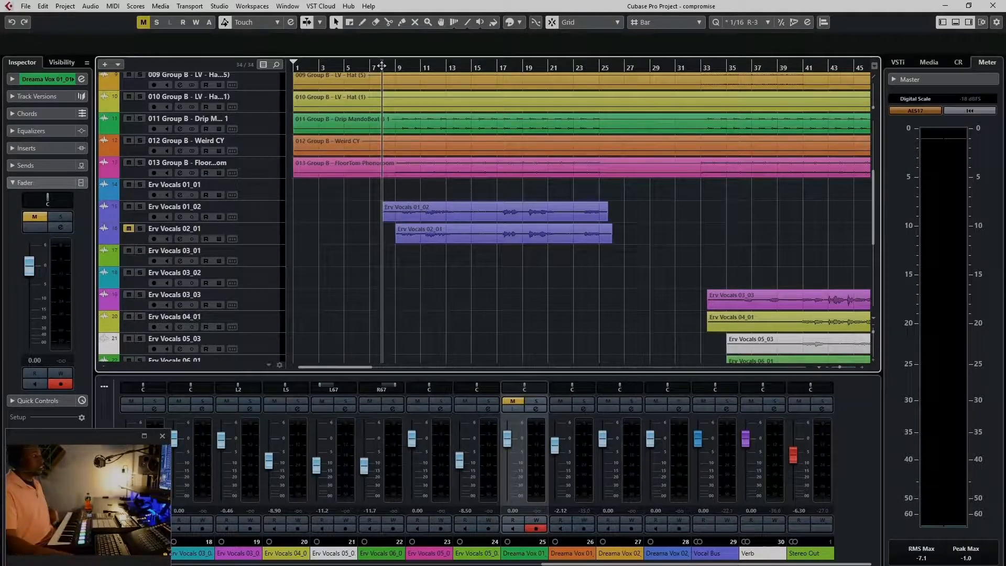
key(period)
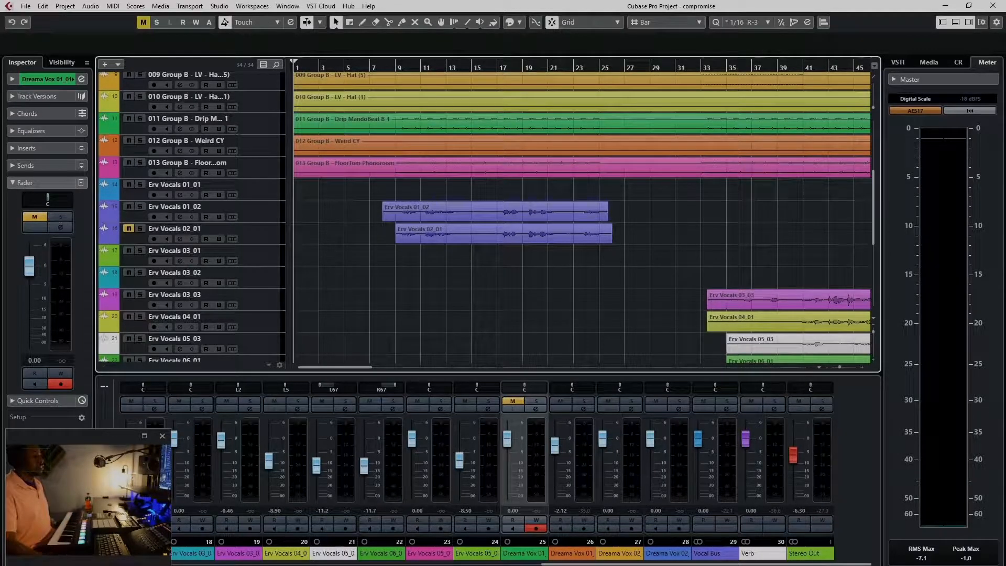
key(space)
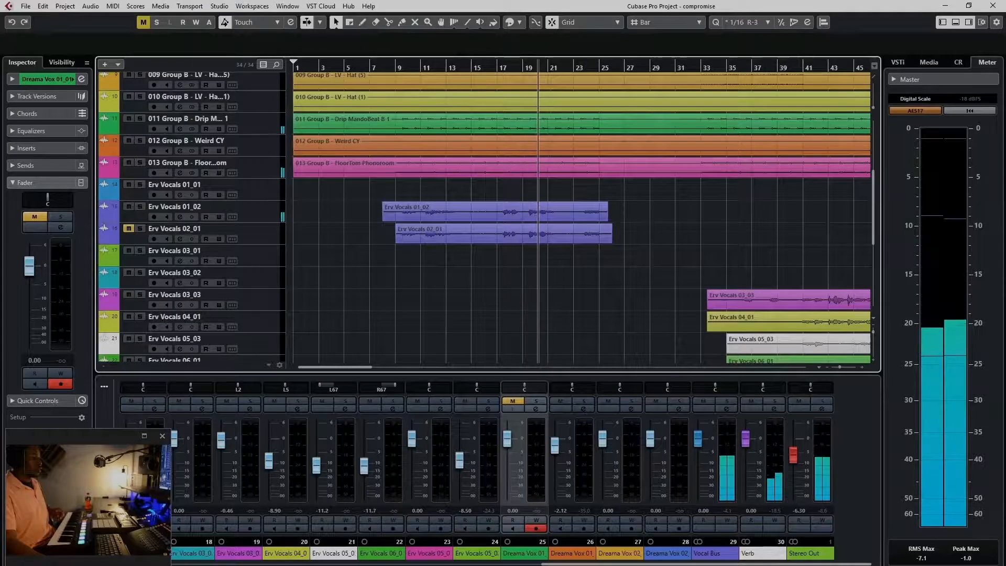
scroll(347, 518, up, 6)
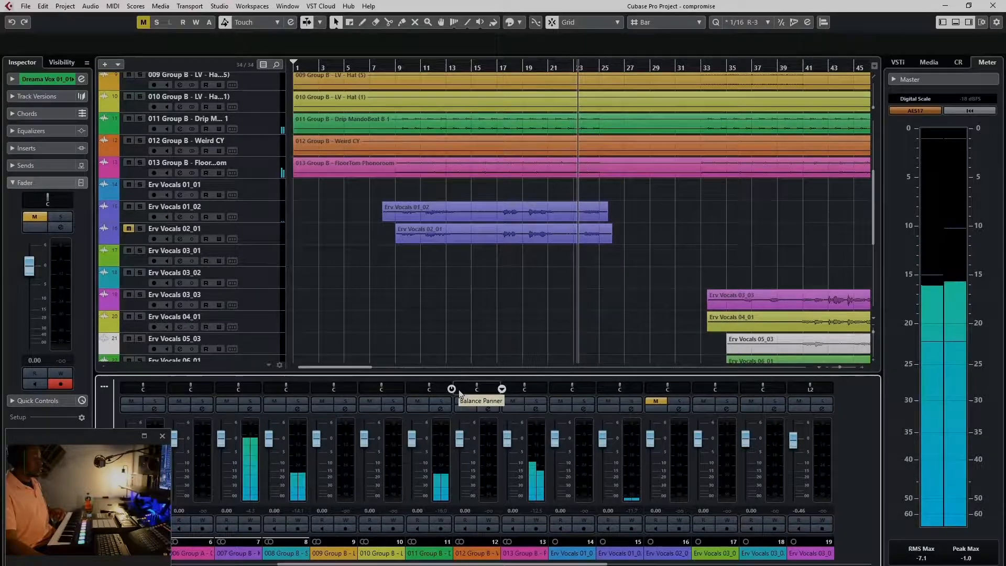
key(space)
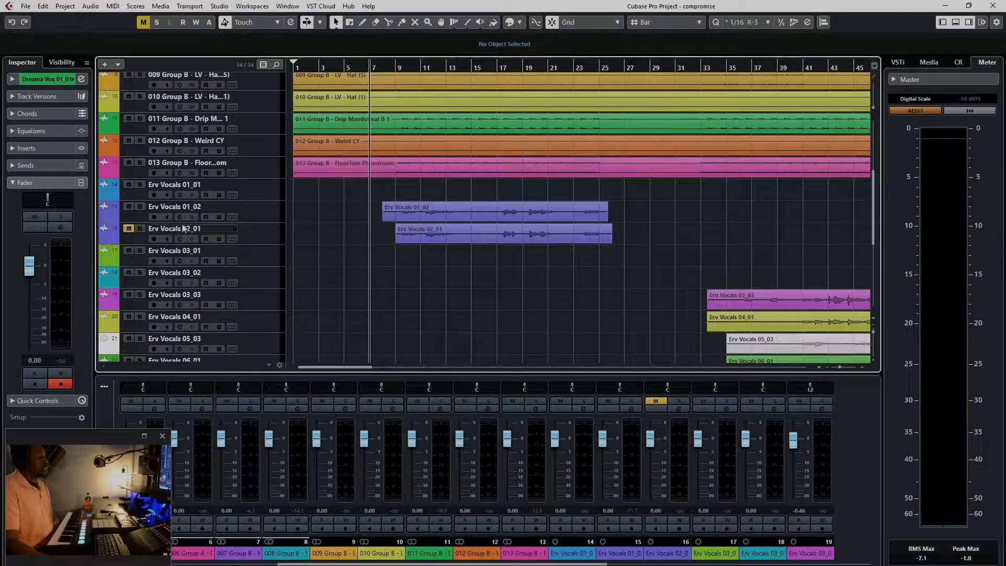
Review the channel settings of Erv Vocals 01_02 and the SSLChannel insert on the Vocal Bus
click(181, 218)
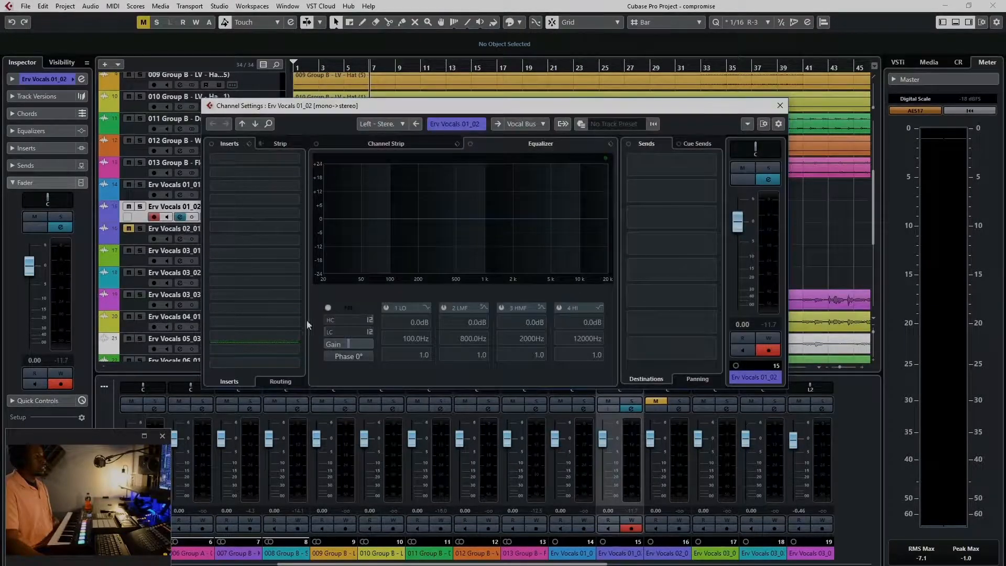
click(780, 105)
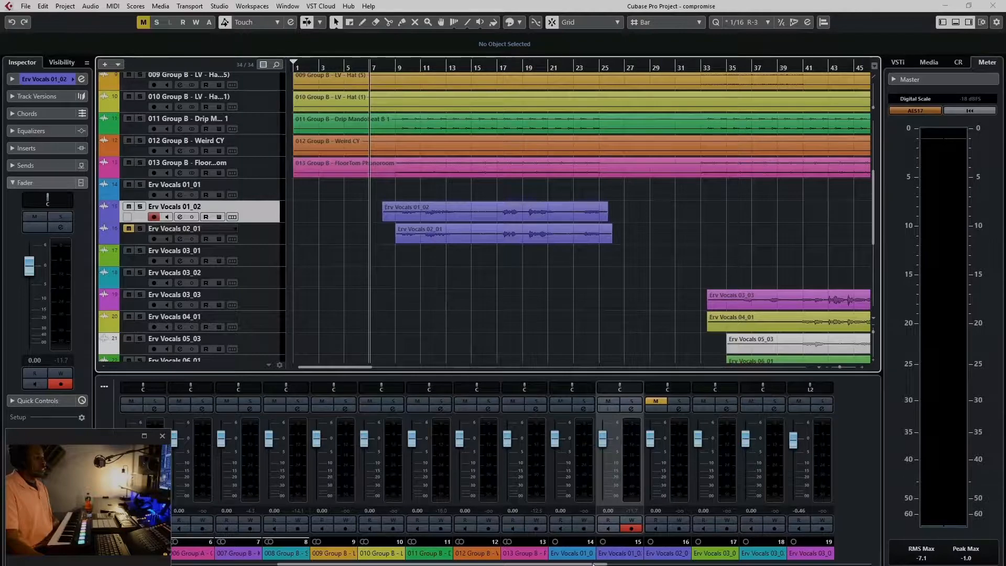
drag(592, 564, 868, 553)
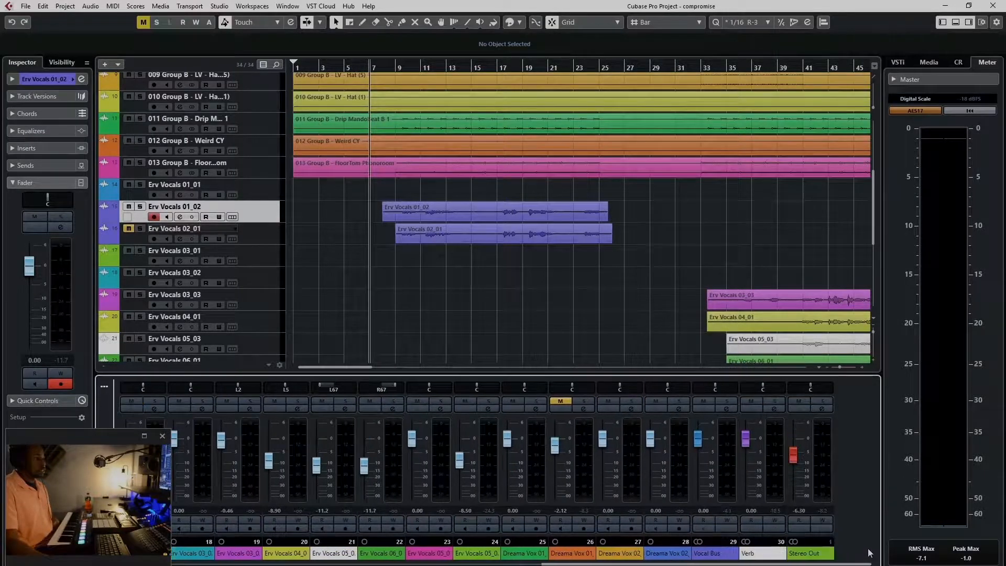
click(727, 410)
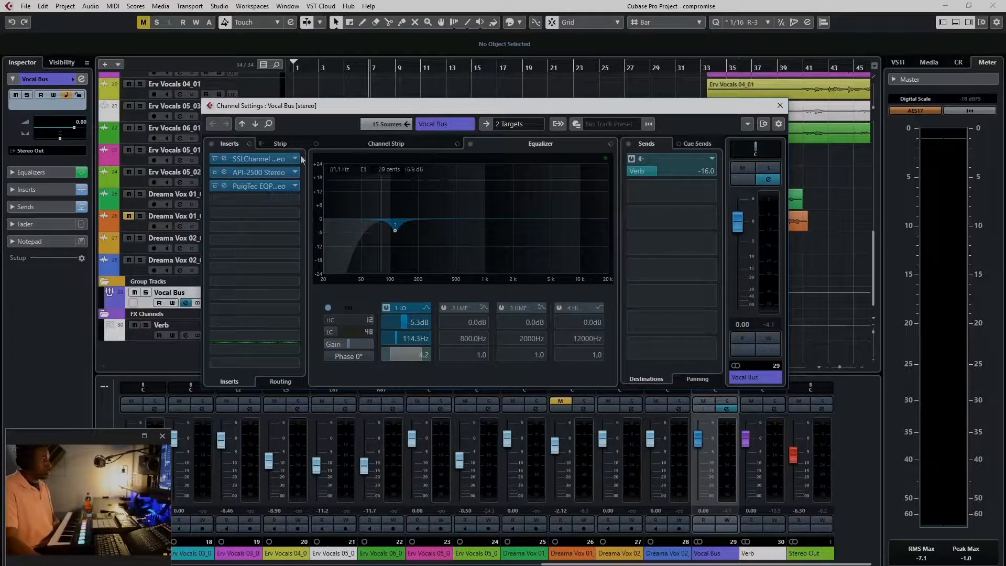
click(228, 160)
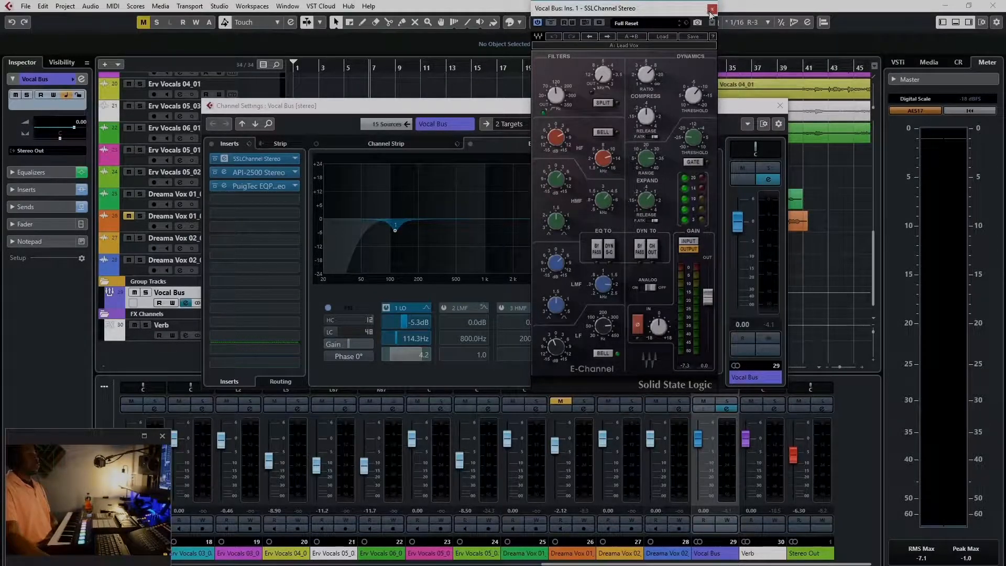
click(711, 9)
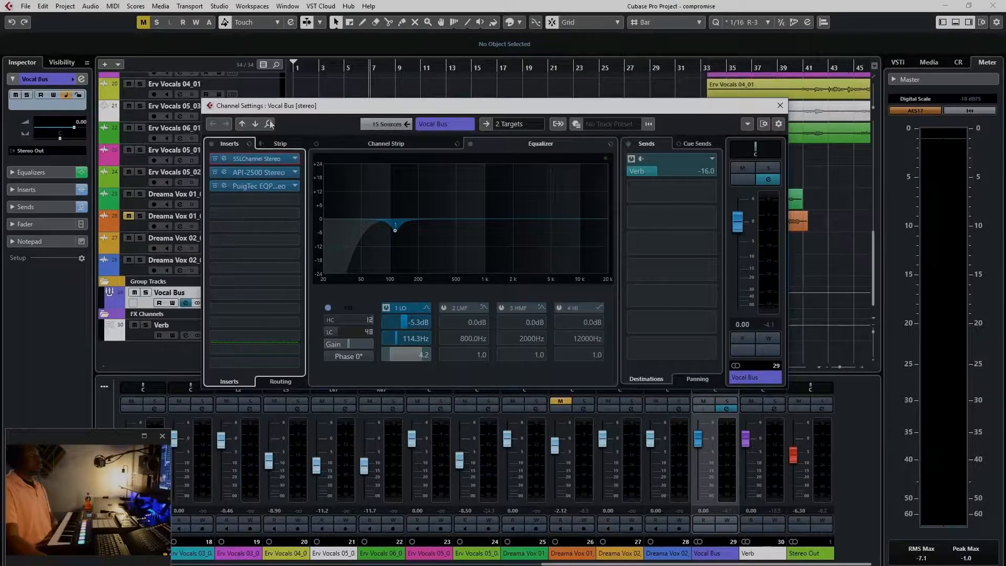
Bypass the SSLChannel, API-2500 and PuigTec EQP1A inserts on the Vocal Bus
click(214, 158)
click(215, 172)
click(215, 186)
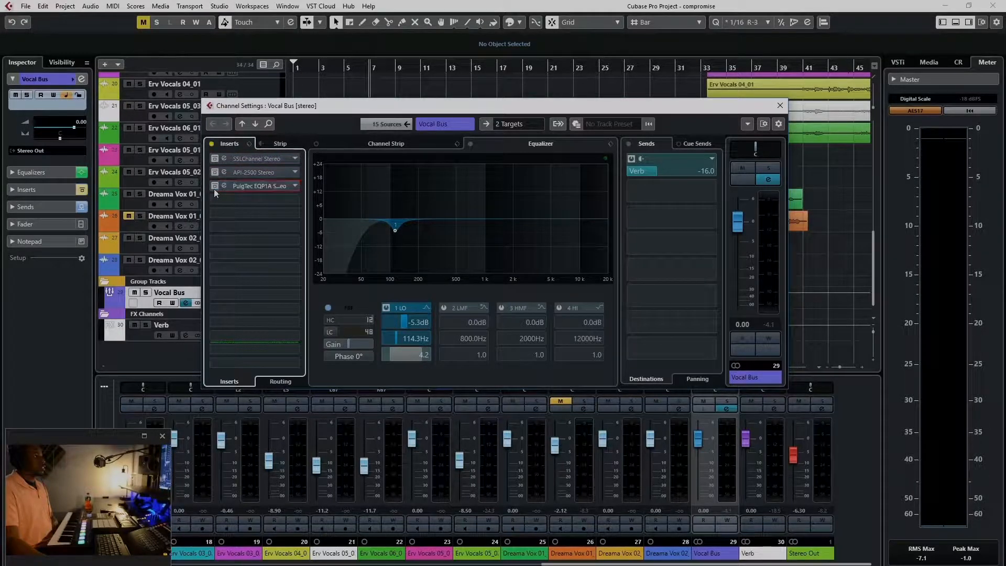
Turn off the Vocal Bus's Verb send and its low (1 LO) EQ band, and close the channel settings
click(631, 159)
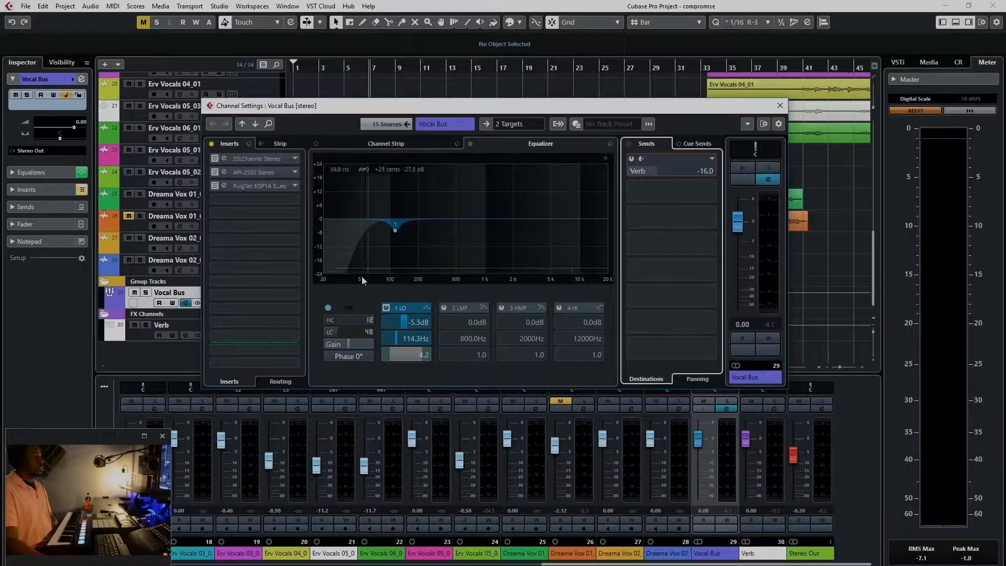
click(386, 308)
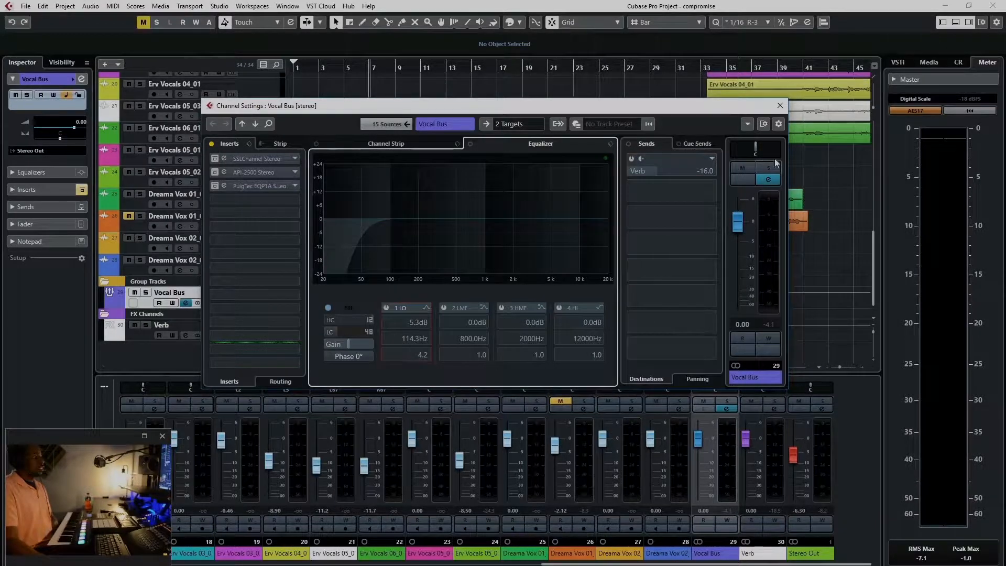
click(780, 105)
Enlarge the height of the Erv Vocals 01_02 track to show its waveform in detail
scroll(648, 219, up, 3)
scroll(649, 219, up, 3)
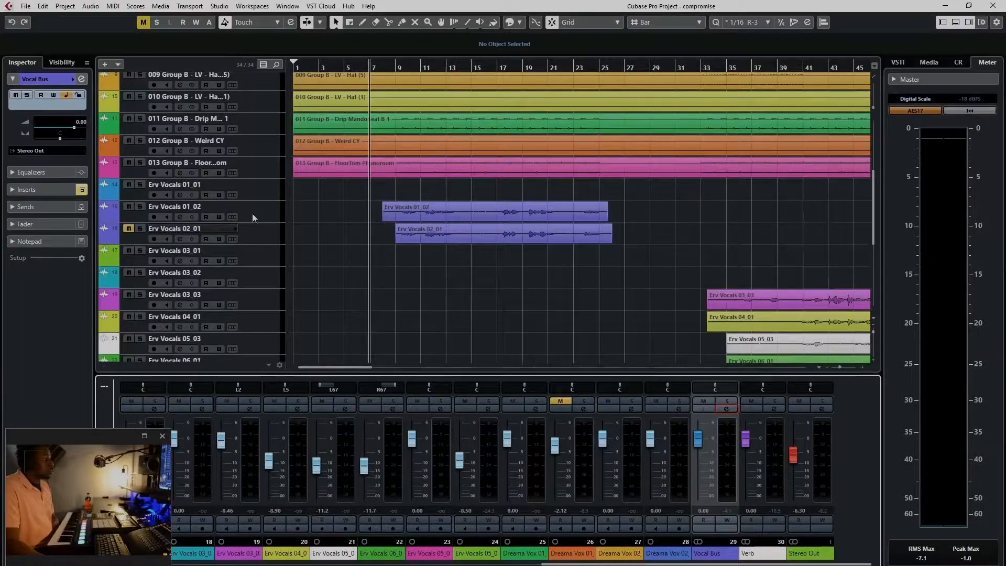
drag(255, 222, 247, 321)
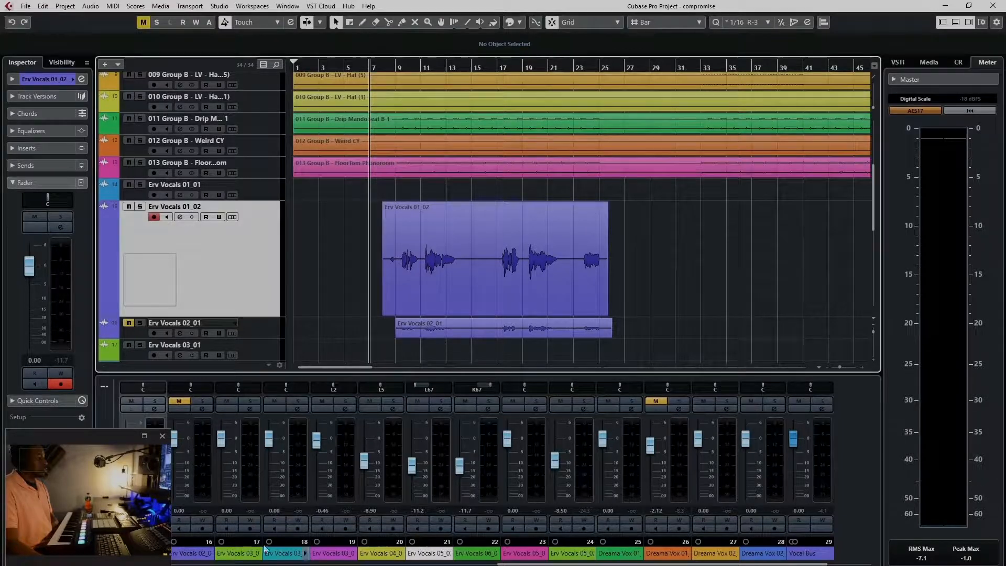
Examine the NT-1A and AKG C414 input channels at the start of the mixer
drag(109, 427, 125, 250)
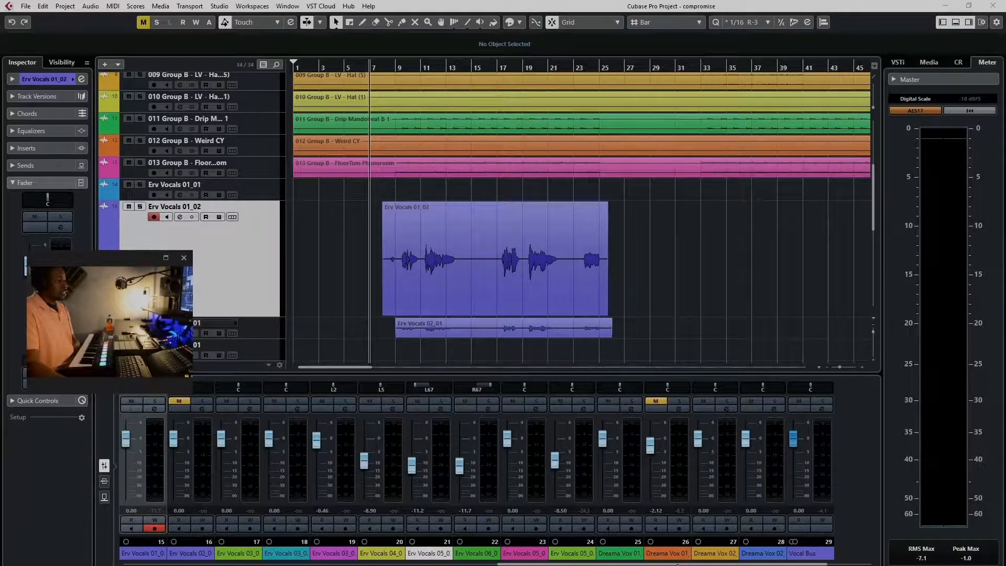
scroll(331, 517, up, 5)
scroll(332, 517, up, 1)
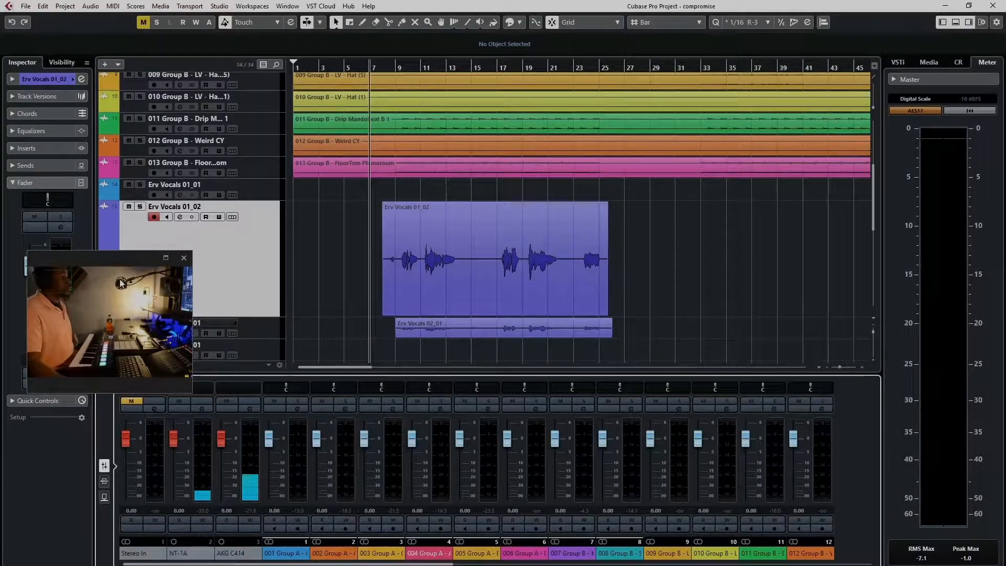
drag(101, 259, 79, 440)
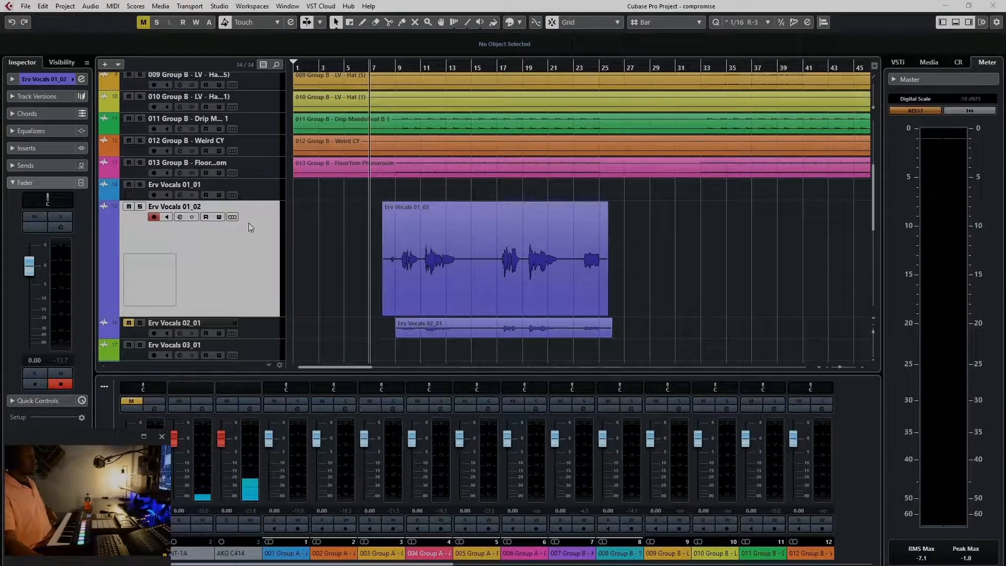
Solo the Erv Vocals 01_02 track and play it back to hear the unprocessed vocal
click(140, 207)
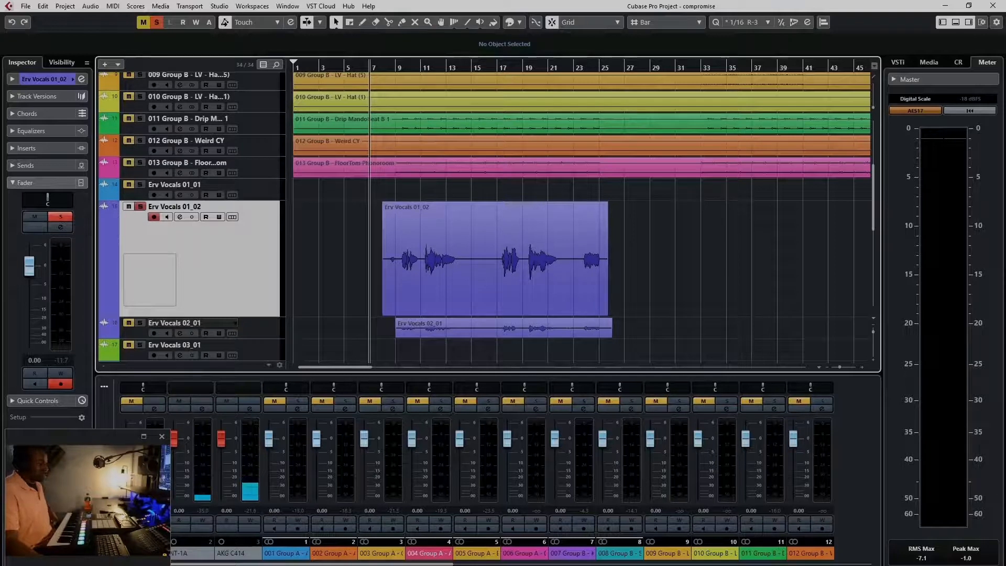
key(space)
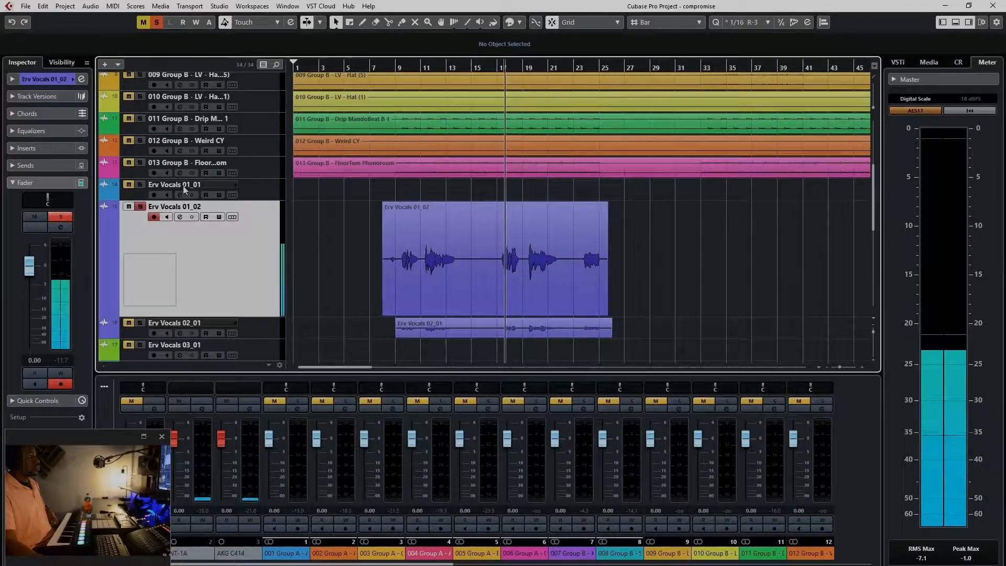
scroll(183, 188, up, 8)
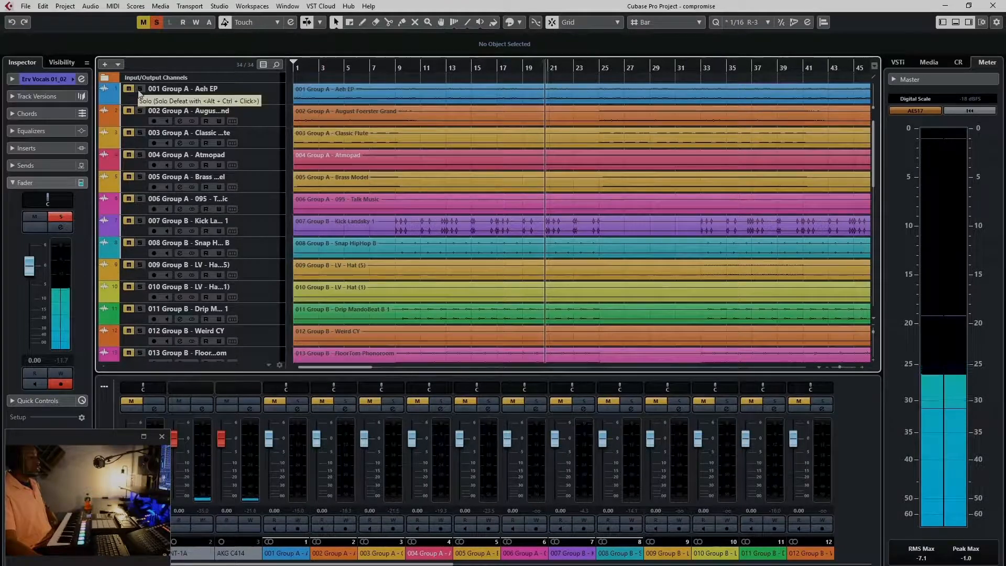
scroll(182, 202, down, 6)
scroll(181, 201, down, 4)
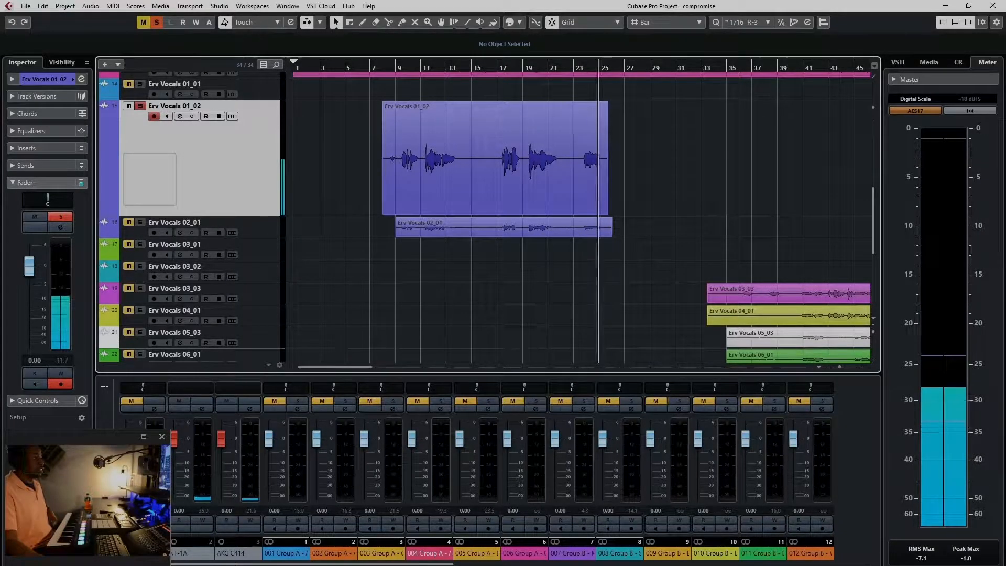
key(space)
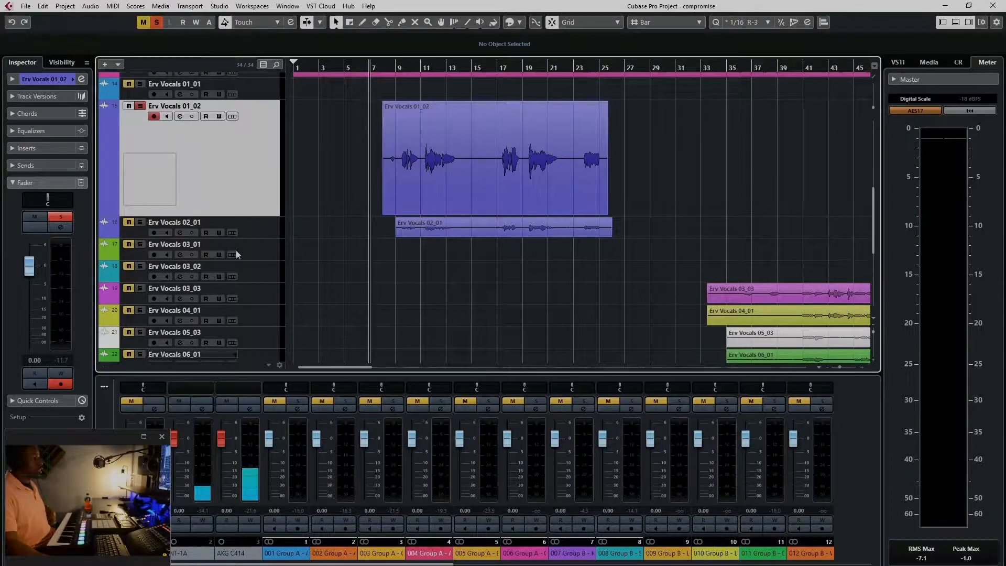
click(180, 116)
click(180, 116)
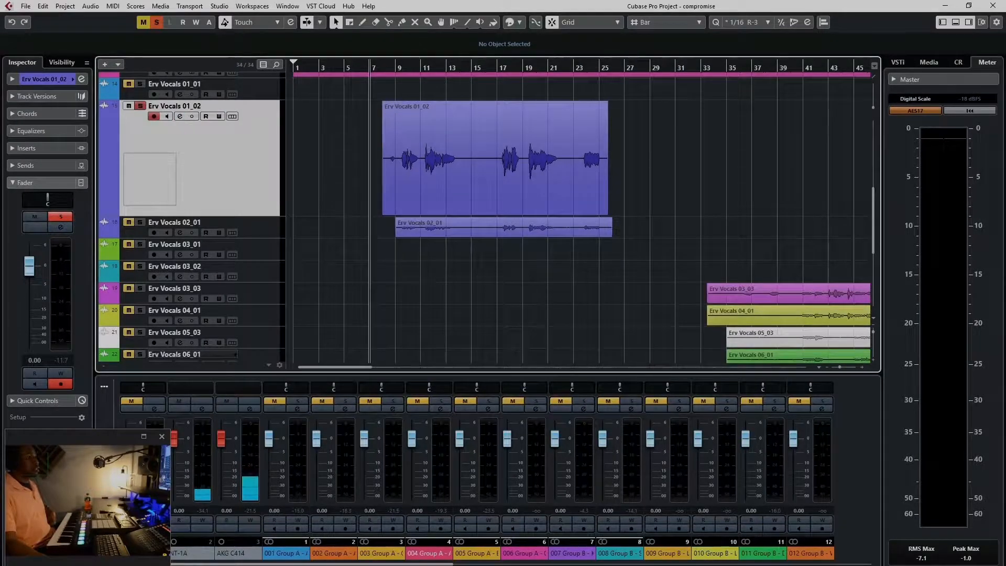
Open the Vocal Bus channel settings and set the gain of its 1 LO EQ band to 0 dB
click(818, 565)
click(818, 564)
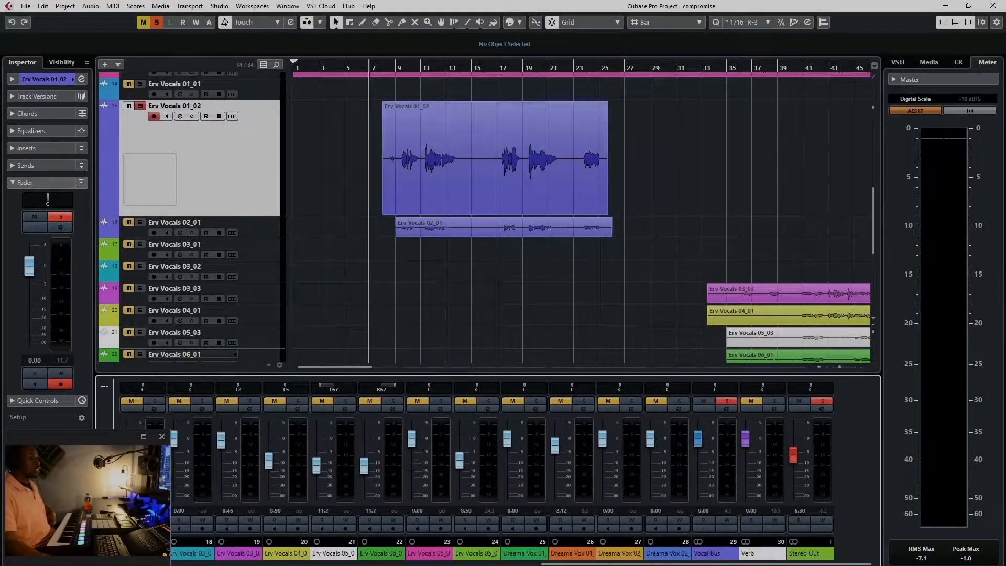
click(726, 408)
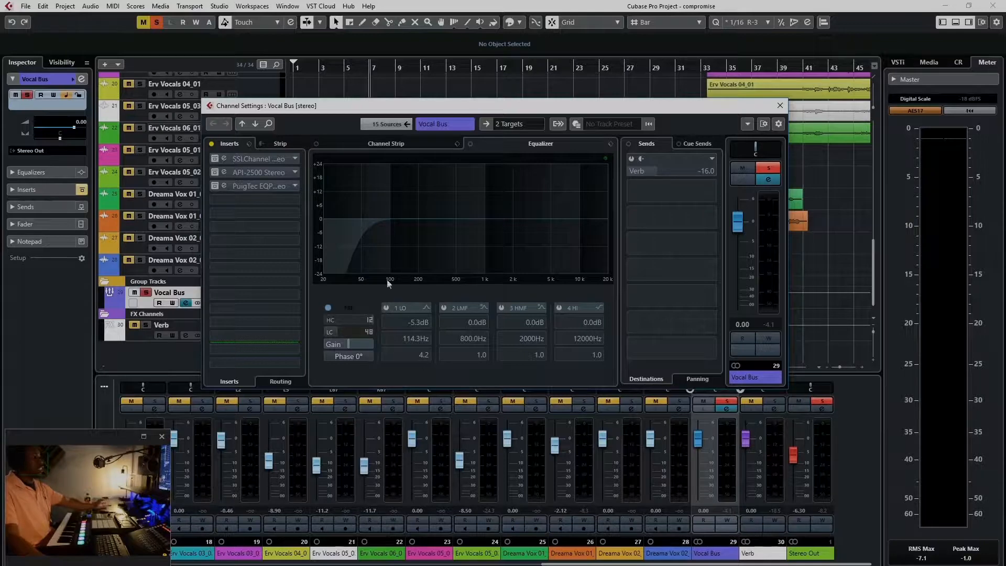
double_click(401, 320)
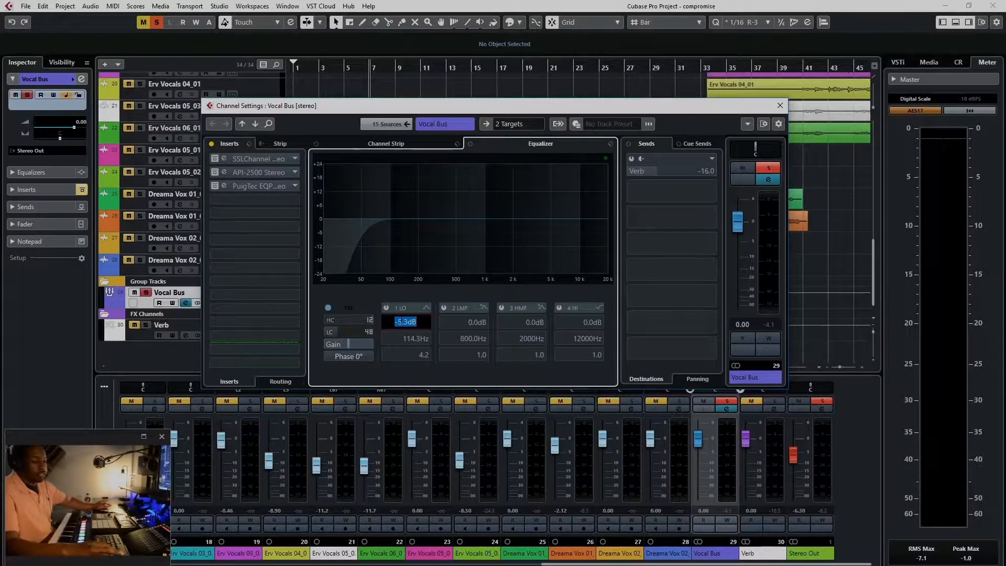
text(0)
key(Return)
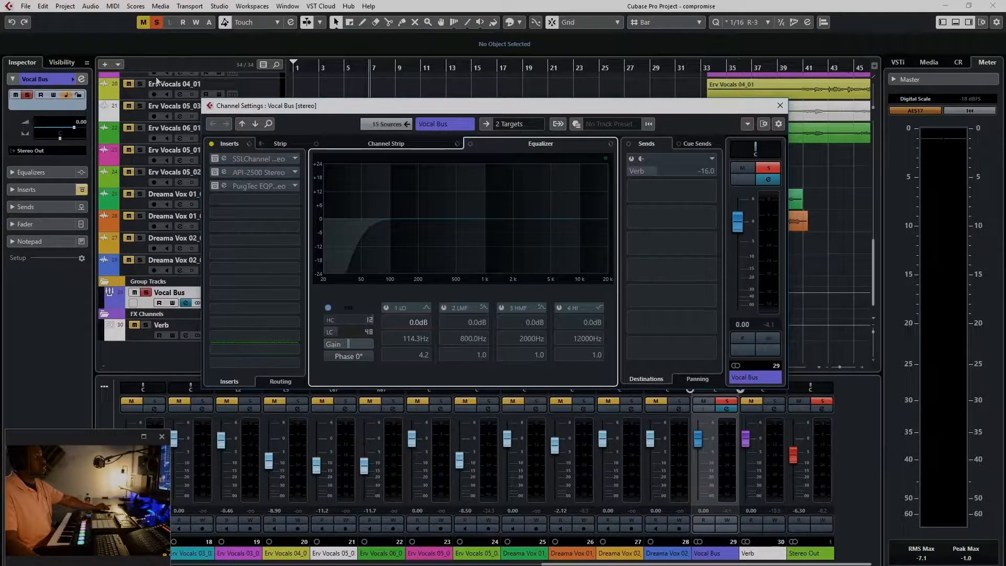
Clear all solos, close the channel settings, and play the full mix from the start of the Erv Vocals 01_02 clip at bar 8
scroll(158, 140, up, 10)
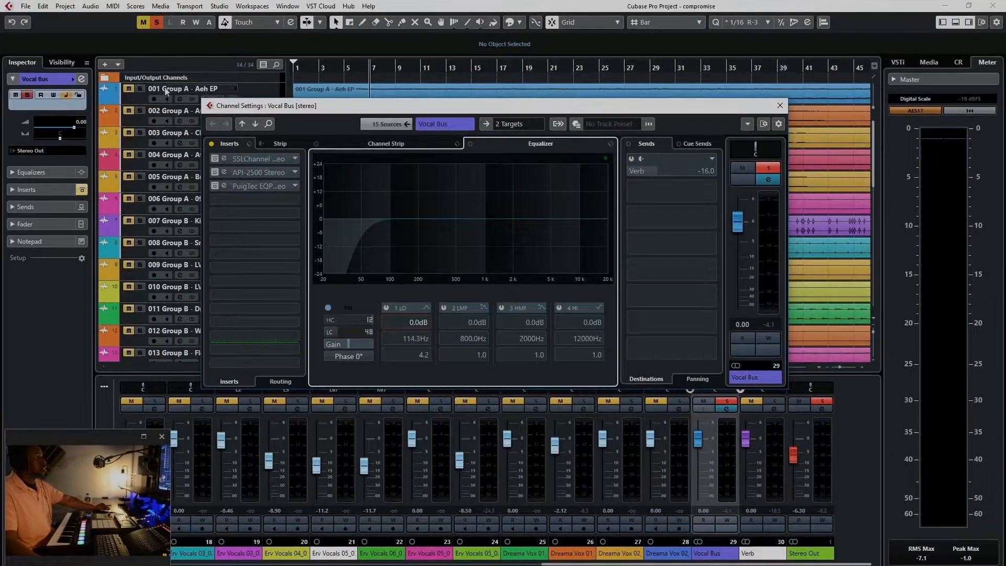
click(159, 22)
scroll(320, 445, down, 1)
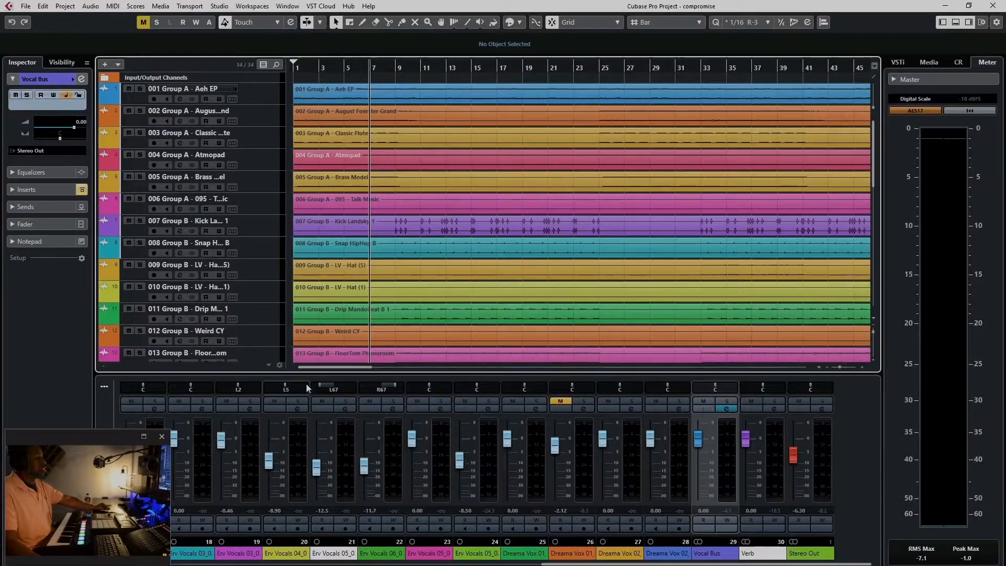
scroll(301, 318, down, 5)
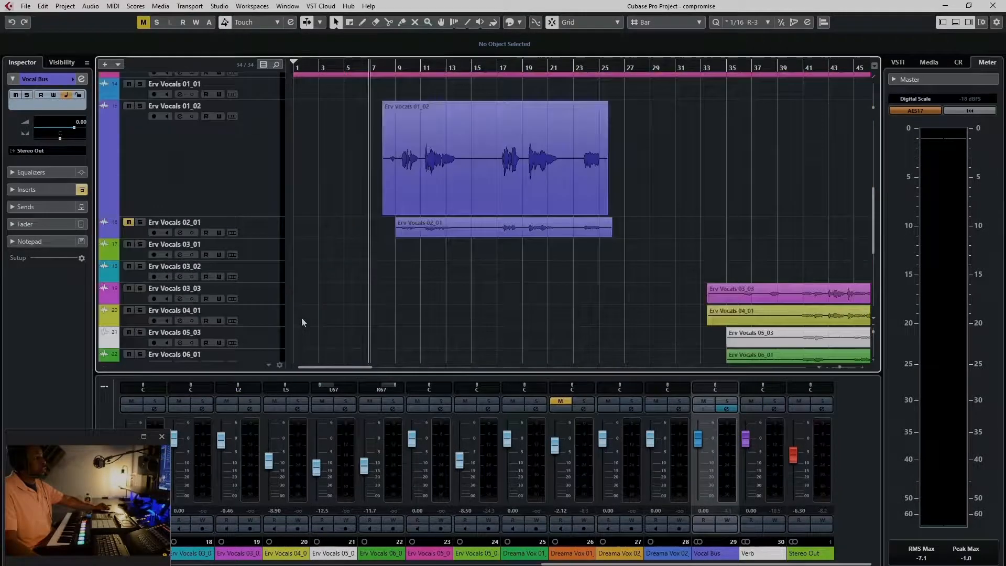
click(385, 63)
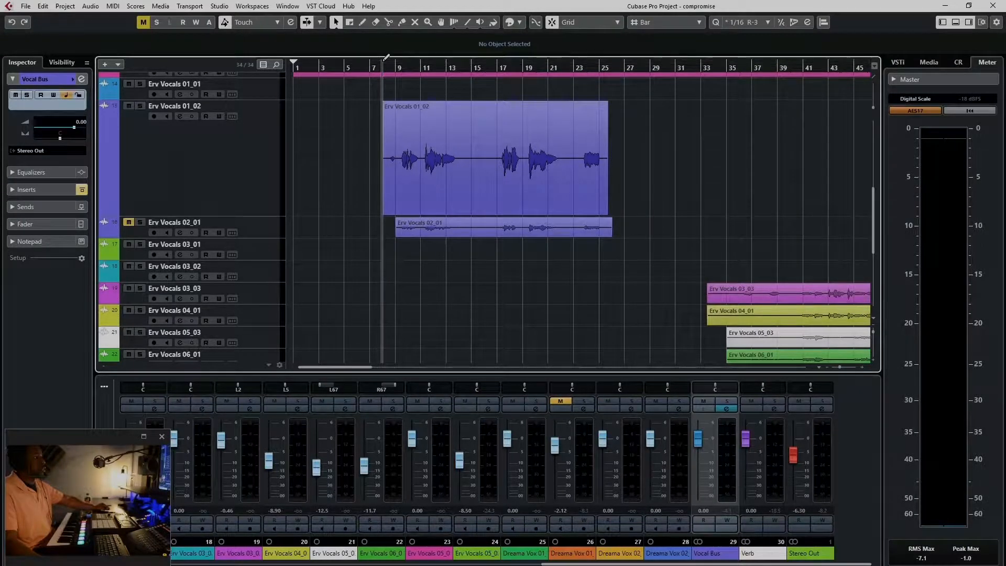
key(space)
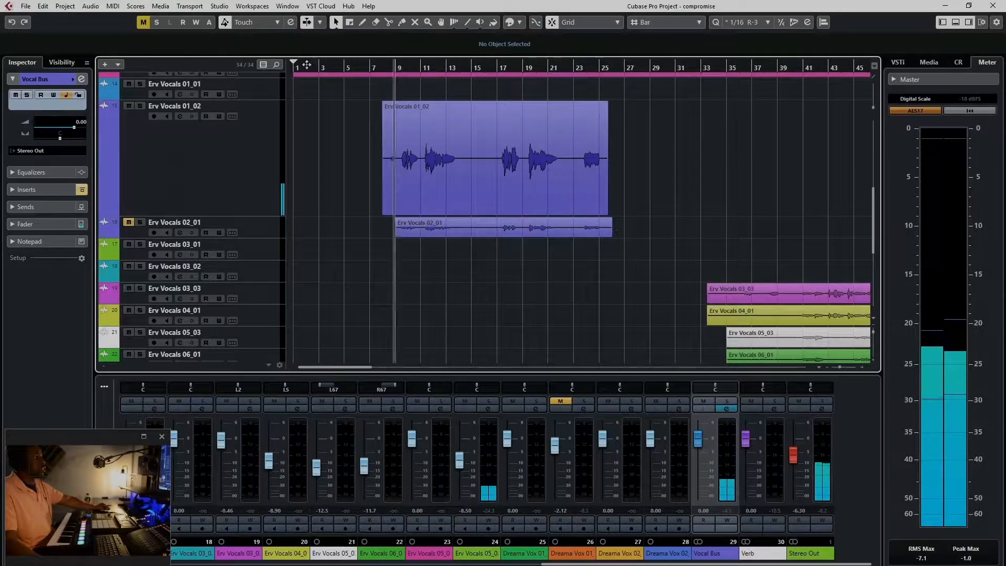
Set the locators to bar 8 and bar 25 around the first vocal phrases and turn on cycle playback
drag(294, 60, 608, 61)
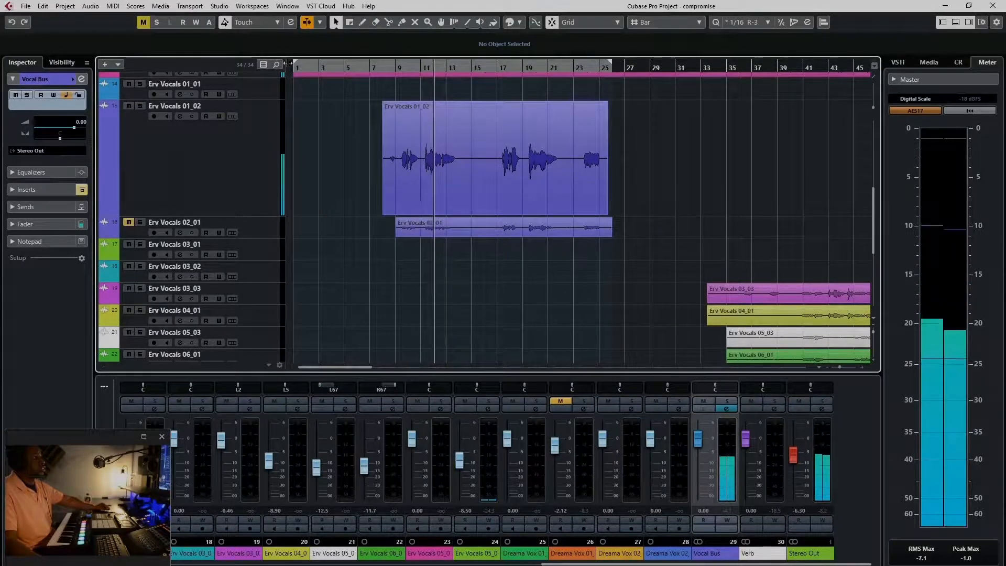
drag(295, 61, 385, 74)
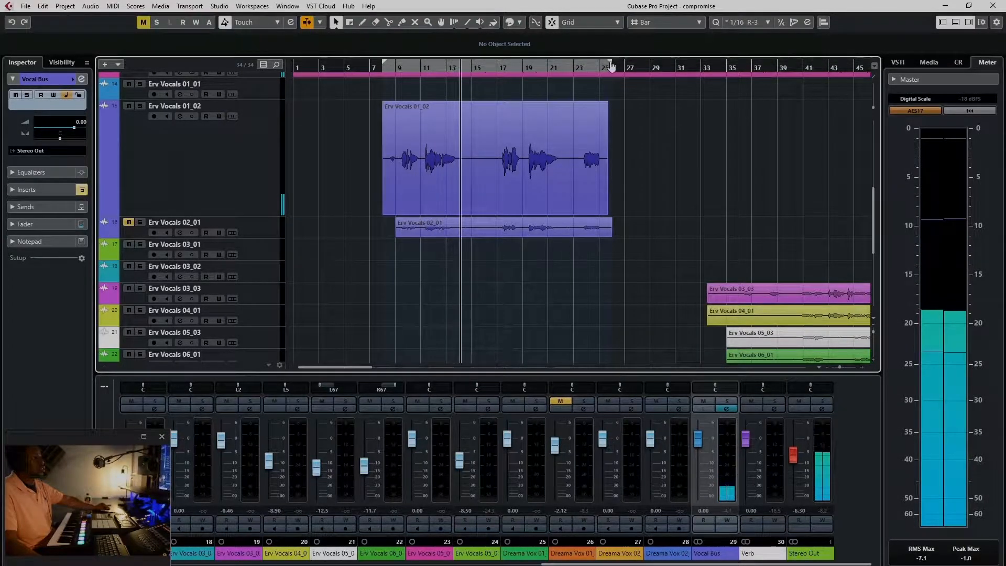
drag(612, 63, 599, 63)
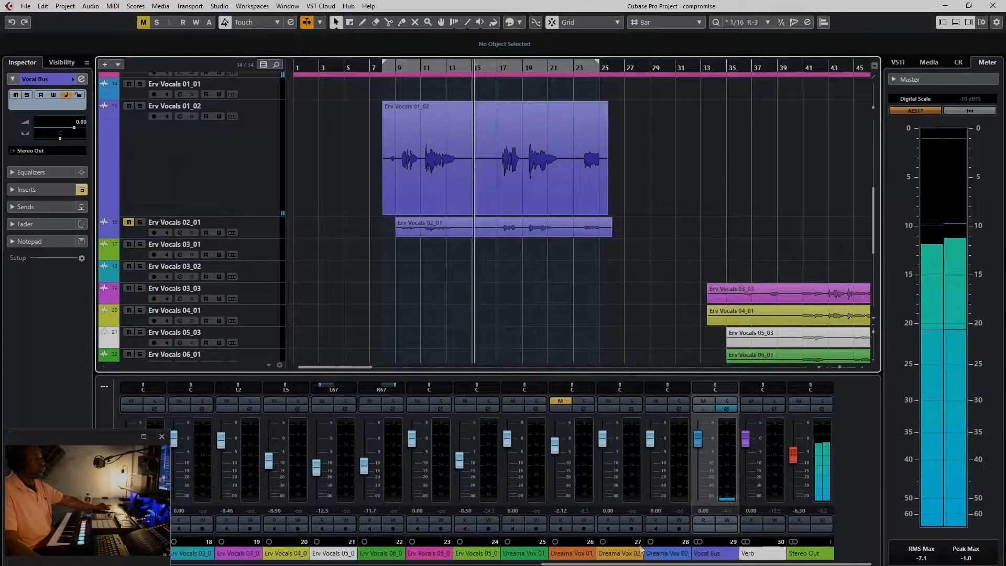
key(KP_Divide)
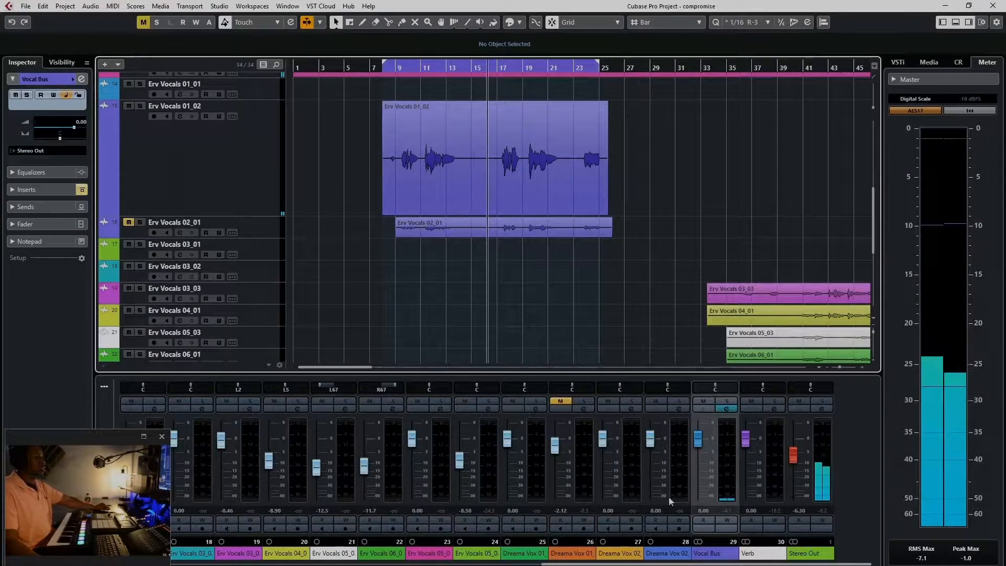
Solo the Vocal Bus in its channel settings to hear the looped vocal alone, close the settings and stop playback
click(722, 409)
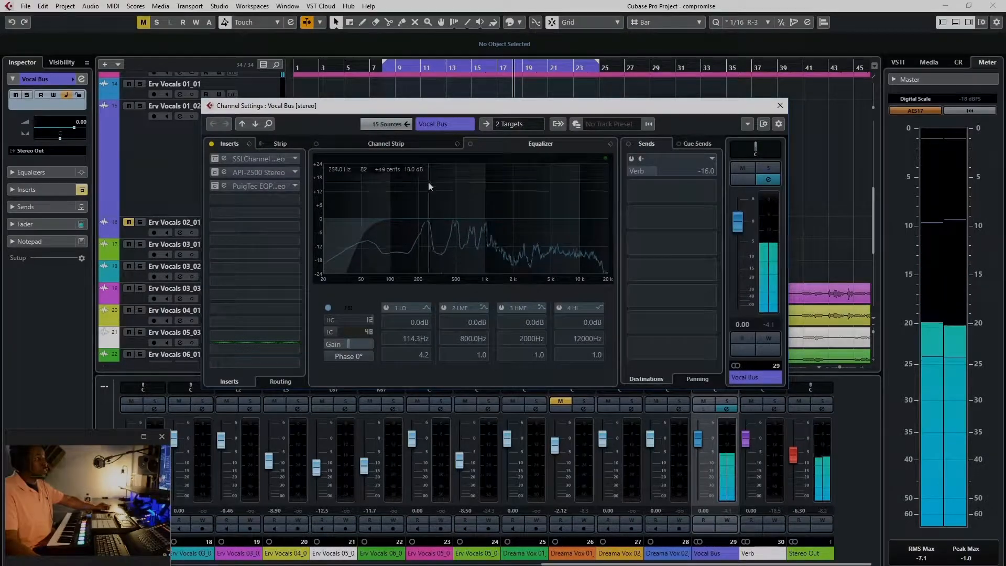
click(769, 168)
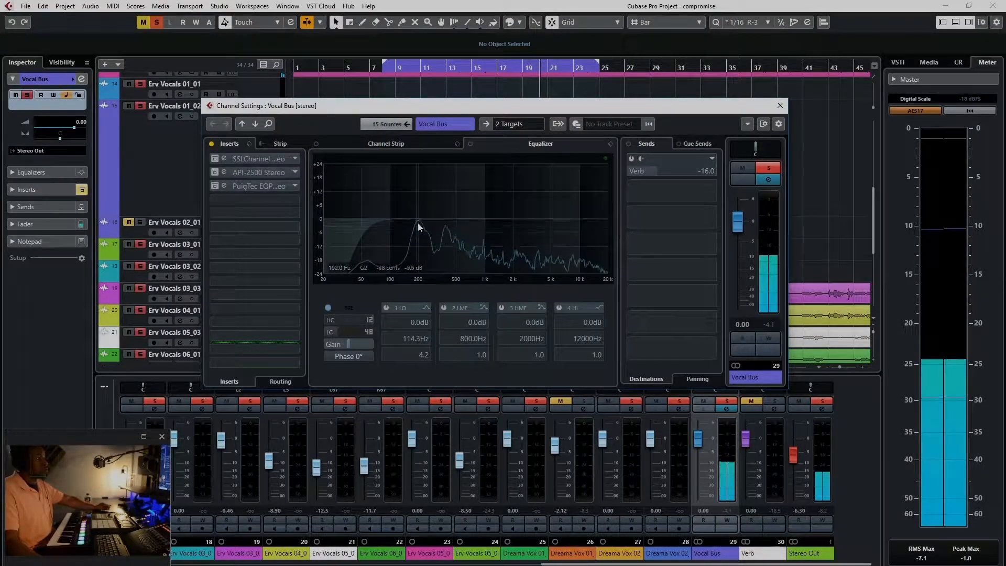
click(780, 106)
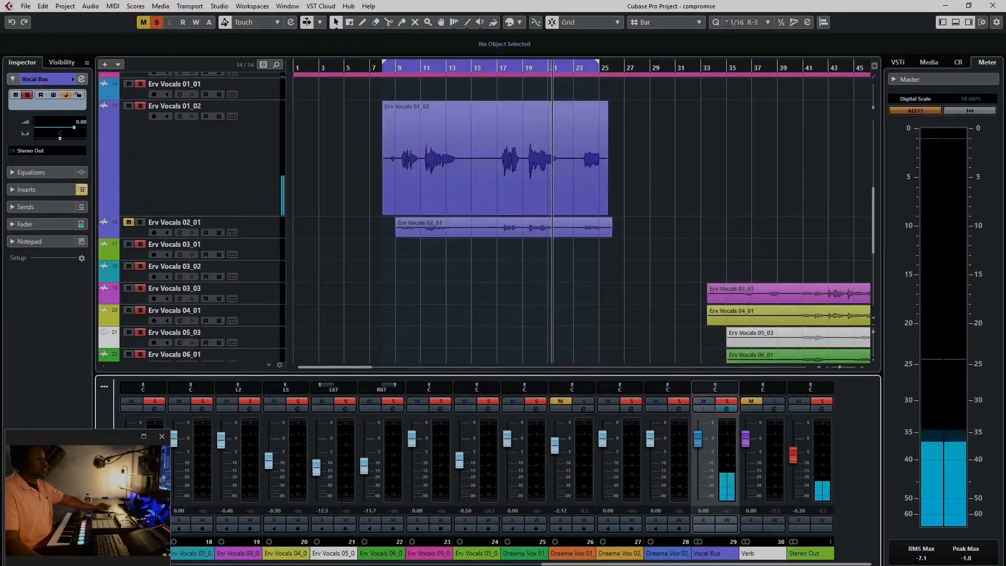
key(space)
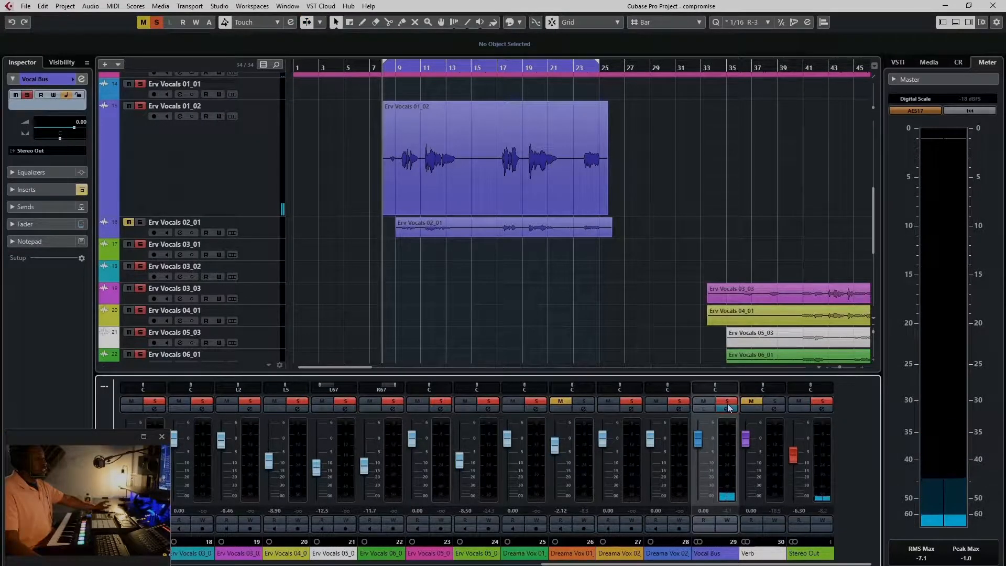
Open the Vocal Bus channel settings and turn off the low-cut filter in the EQ's pre section
click(728, 408)
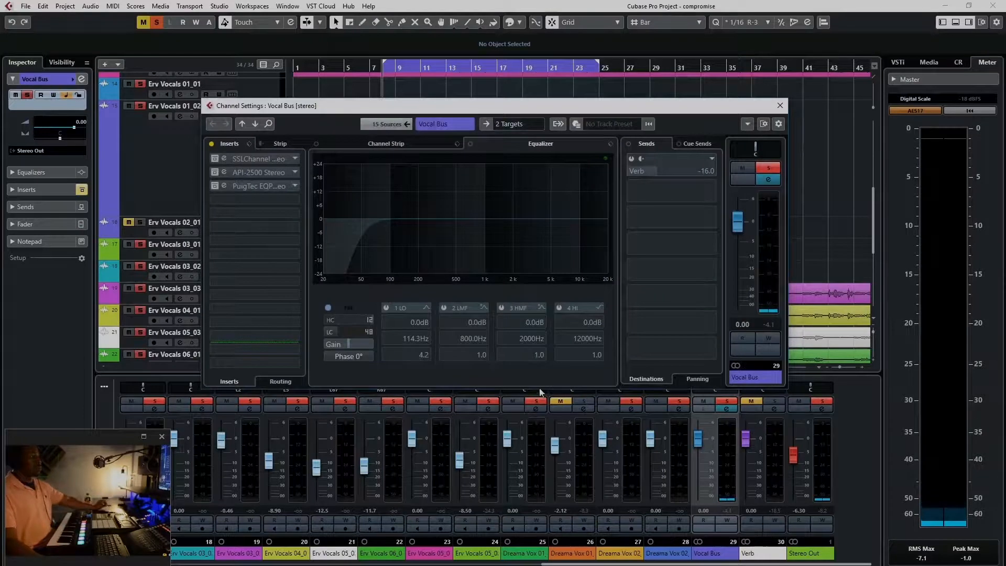
click(324, 309)
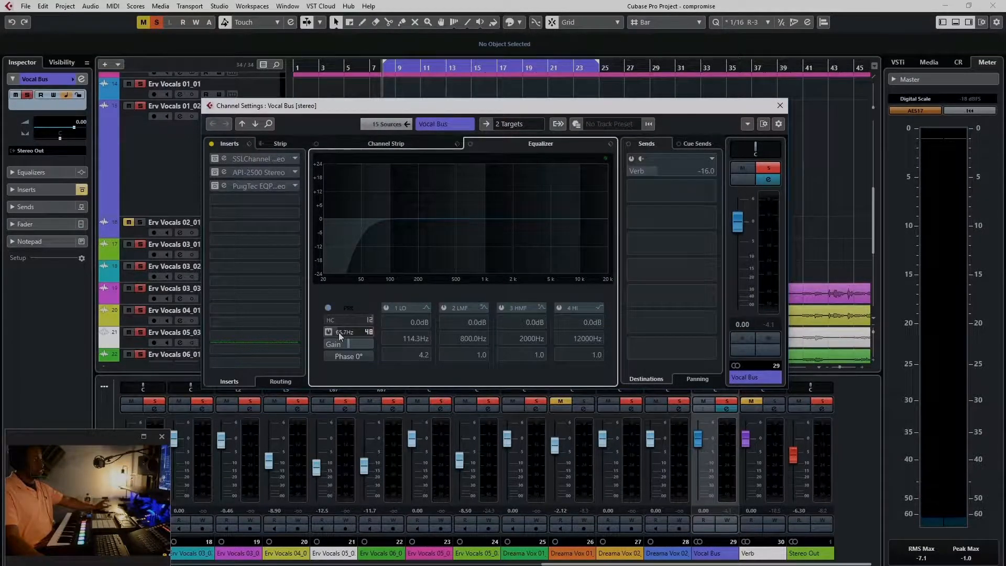
click(331, 333)
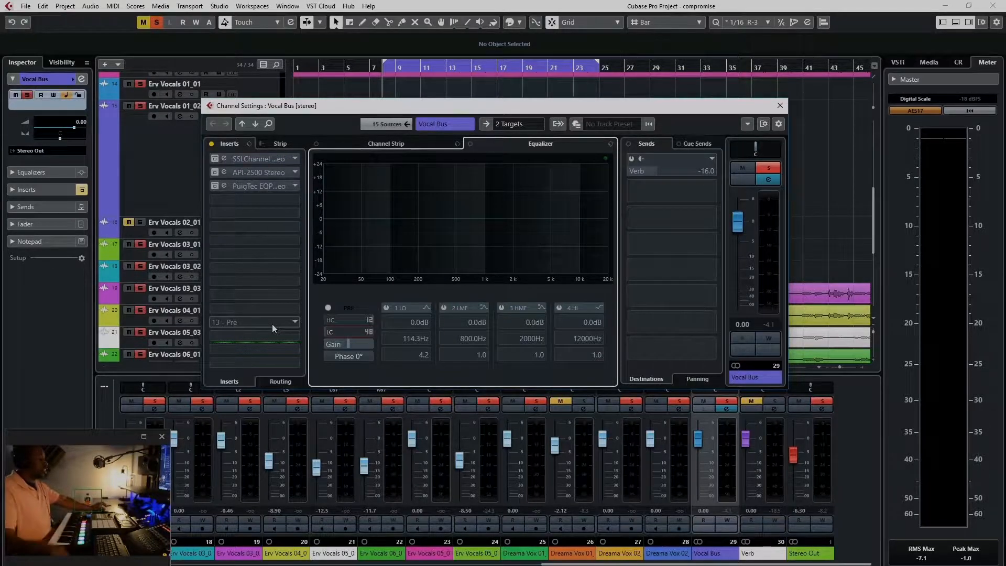
drag(272, 324, 244, 344)
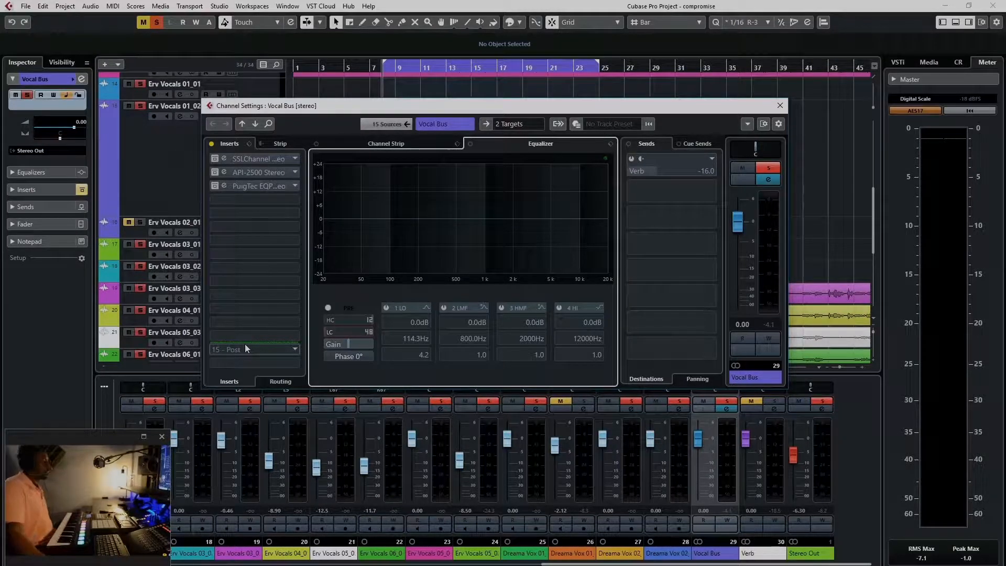
drag(245, 343, 241, 281)
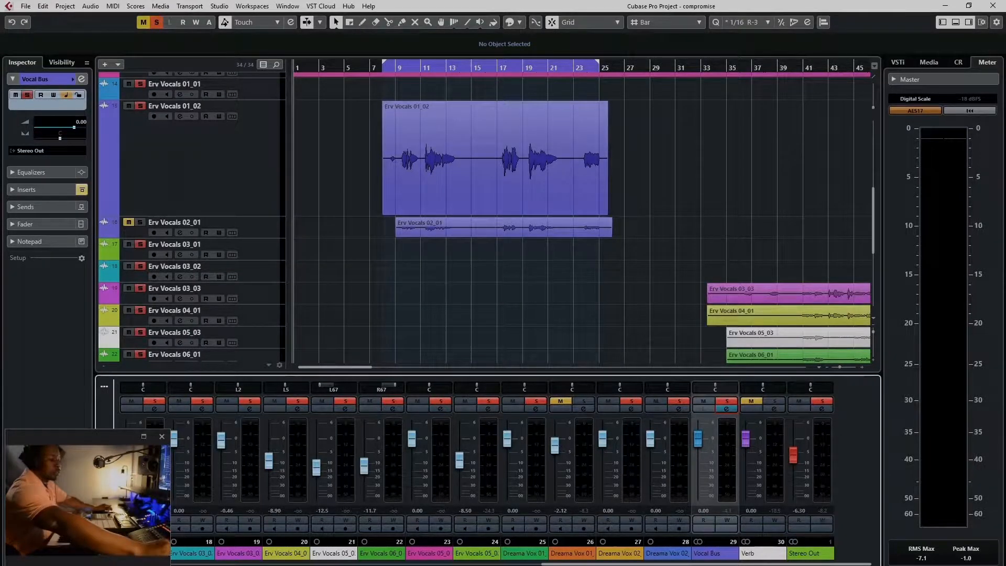
key(n)
key(b)
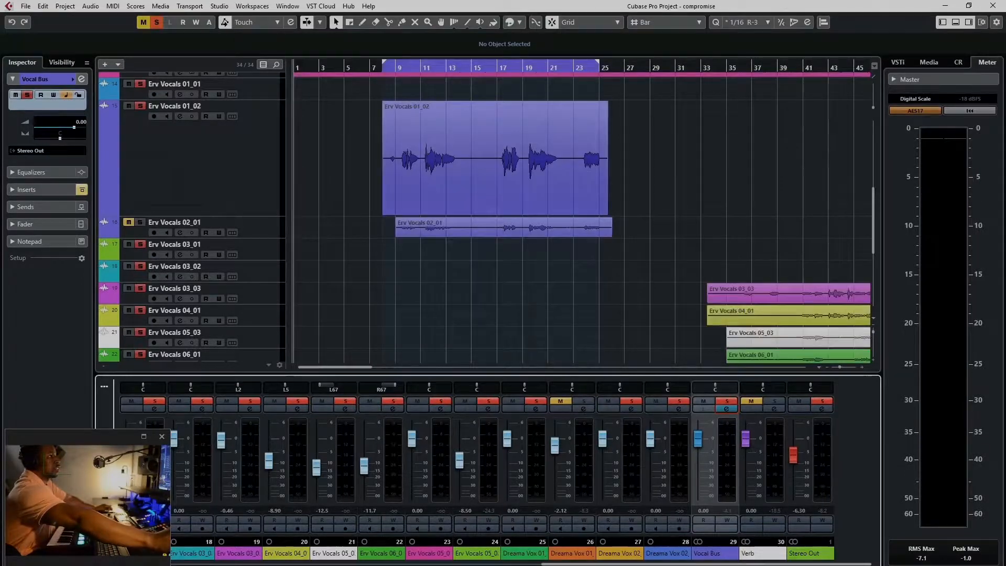
key(n)
key(b)
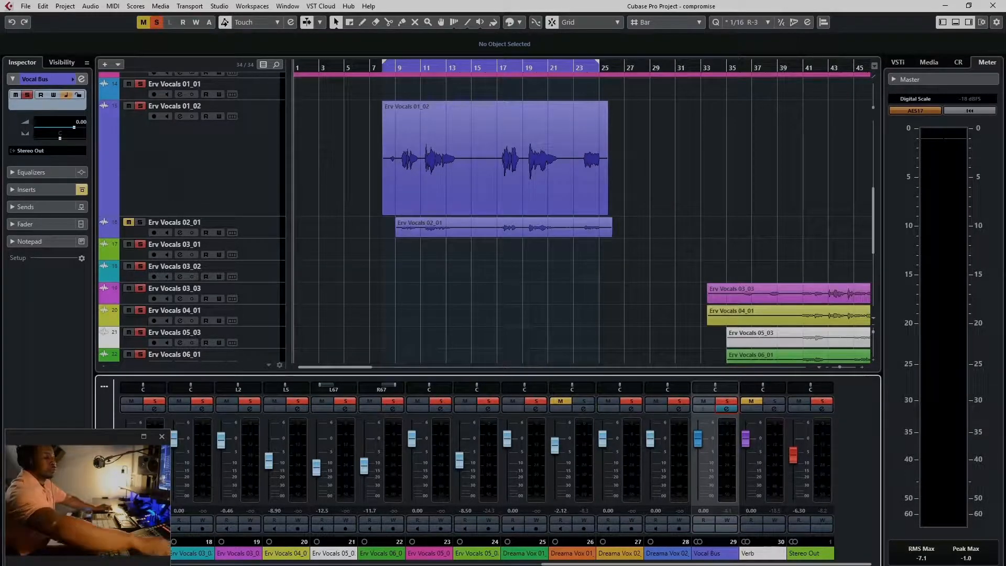
key(n)
key(b)
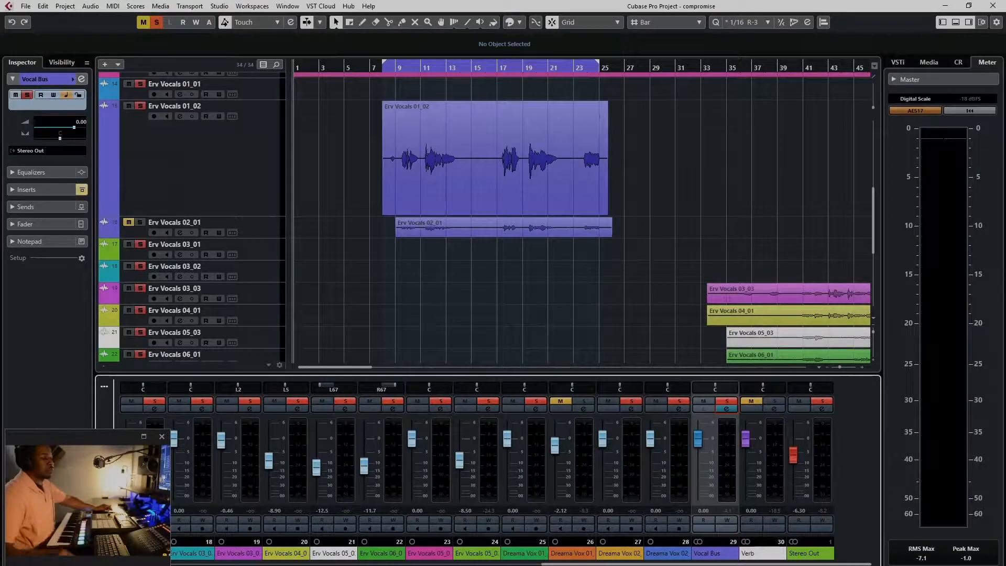
Play the looped vocal and boost the Vocal Bus's 2 LMF EQ band by about 15.5 dB at about 324 Hz
click(382, 73)
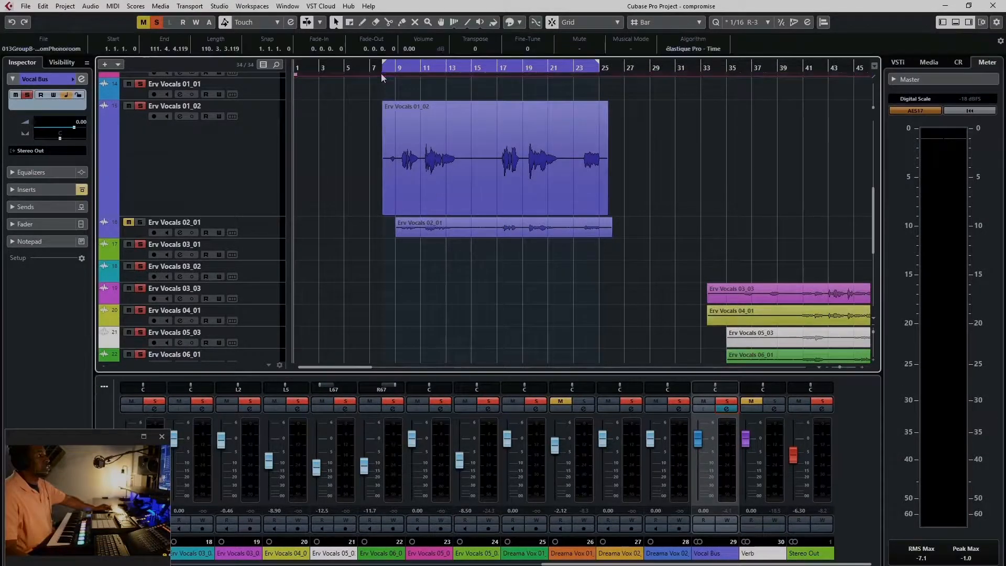
key(space)
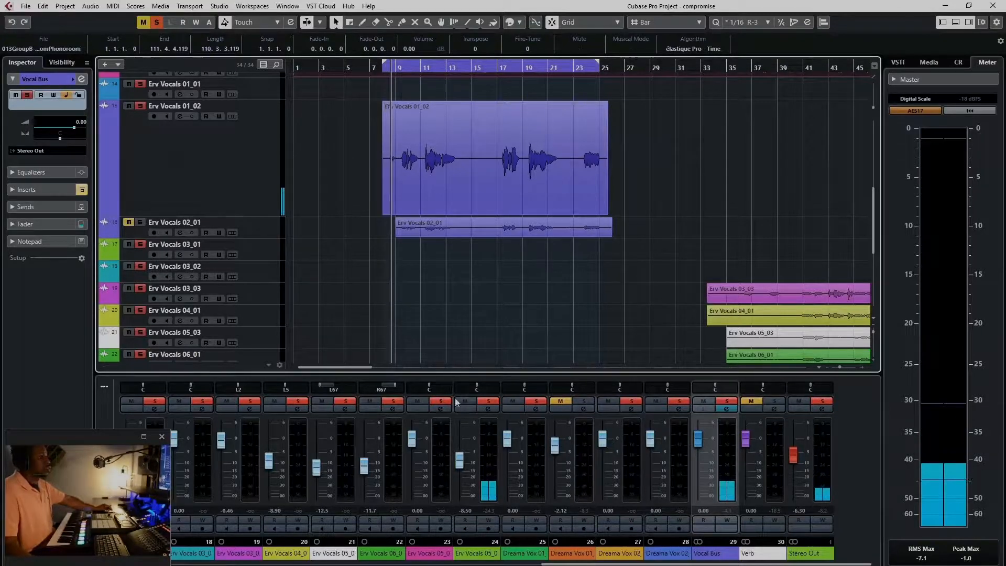
click(723, 409)
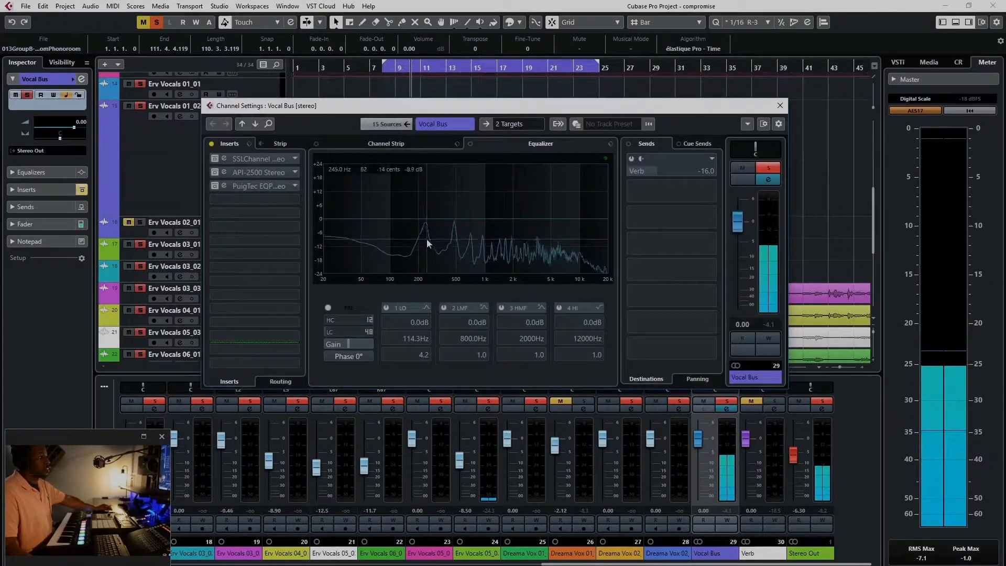
drag(420, 215, 427, 187)
drag(430, 186, 438, 182)
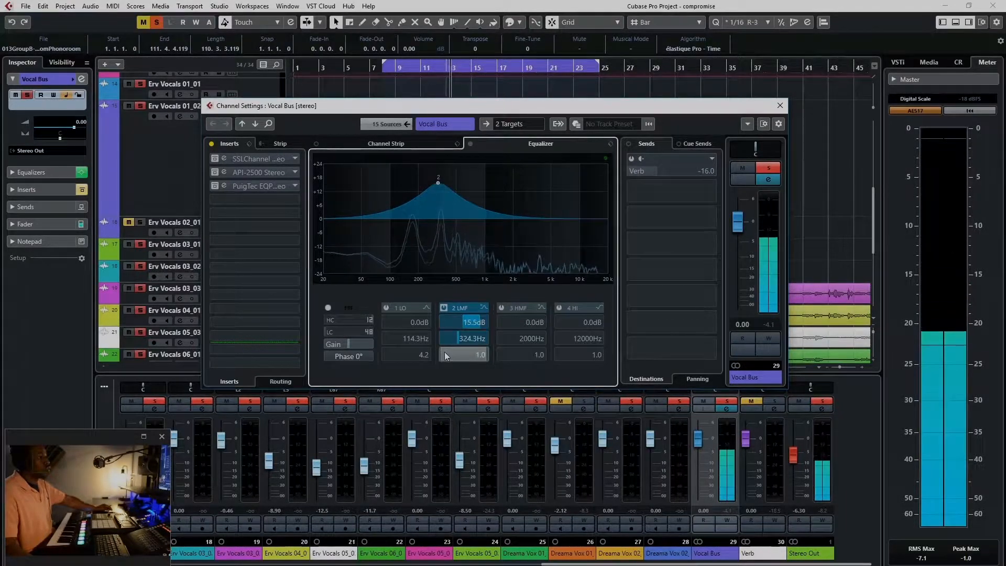
Narrow the 2 LMF band to a Q of 12, shift its boost to about 20 dB near 203 Hz, and replay from the loop start
drag(440, 355, 558, 328)
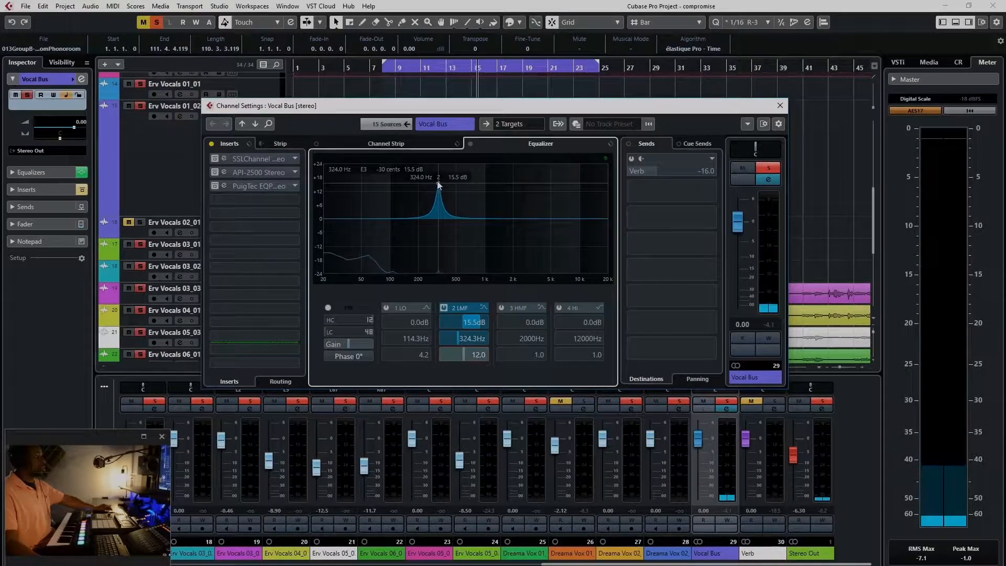
drag(439, 185, 418, 171)
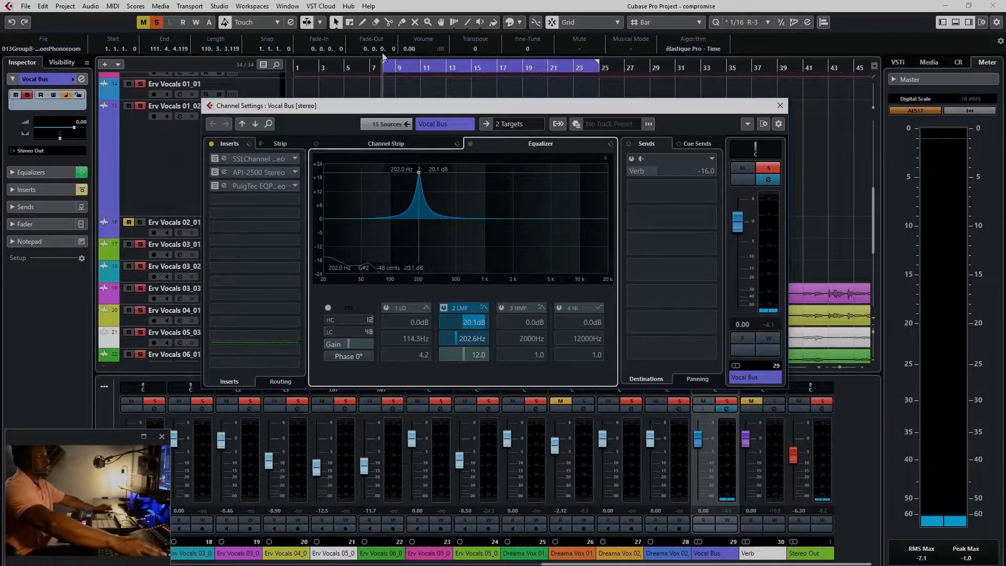
key(KP_1)
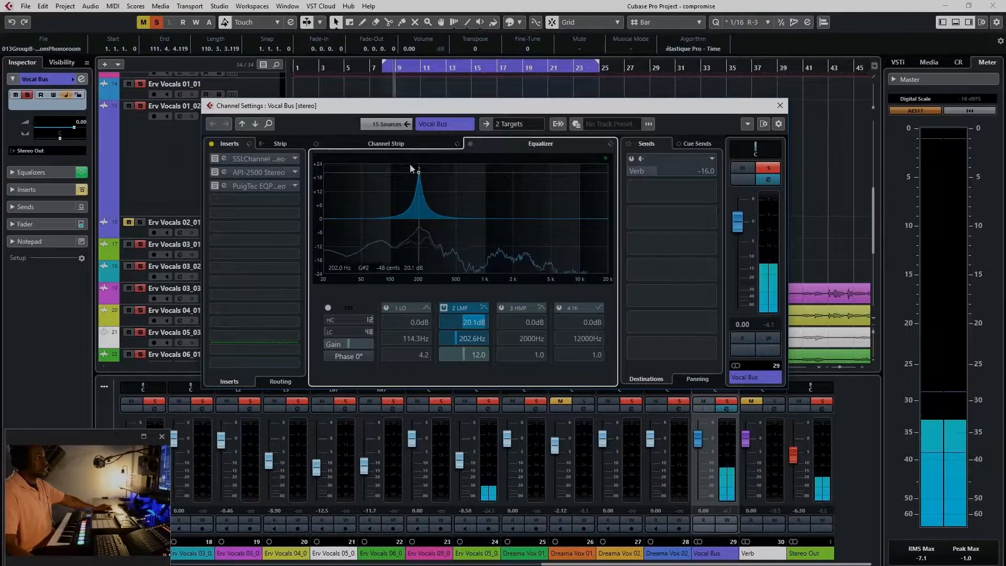
Turn the 2 LMF band into a cut of about 7.1 dB at 195 Hz with a Q of 4.2, and close the channel settings
drag(418, 171, 418, 235)
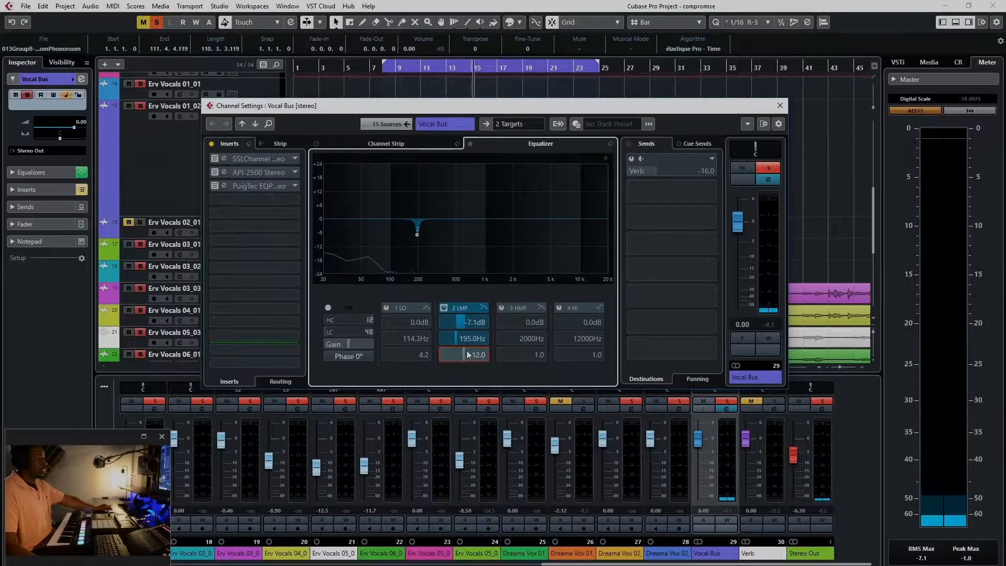
drag(465, 354, 446, 353)
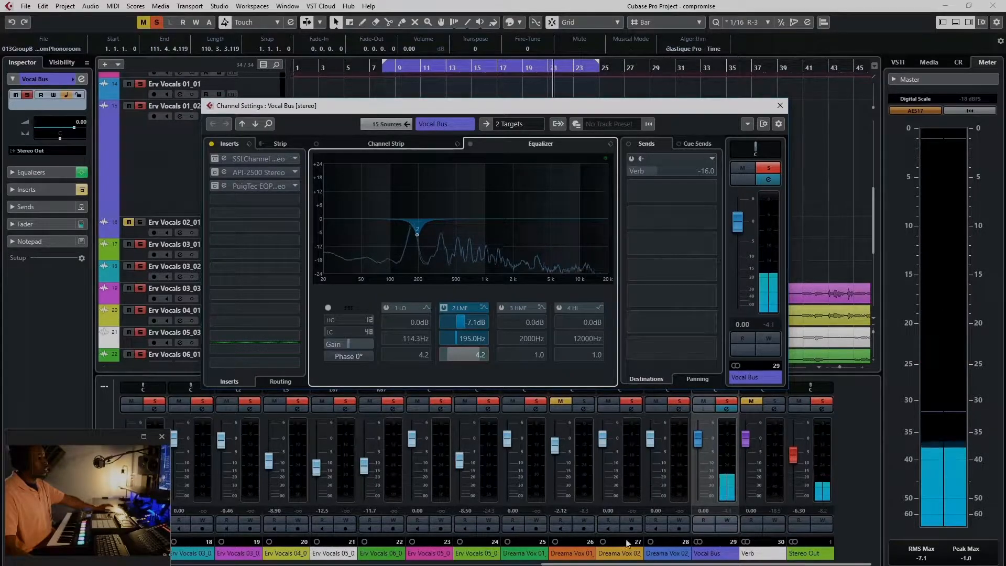
click(727, 409)
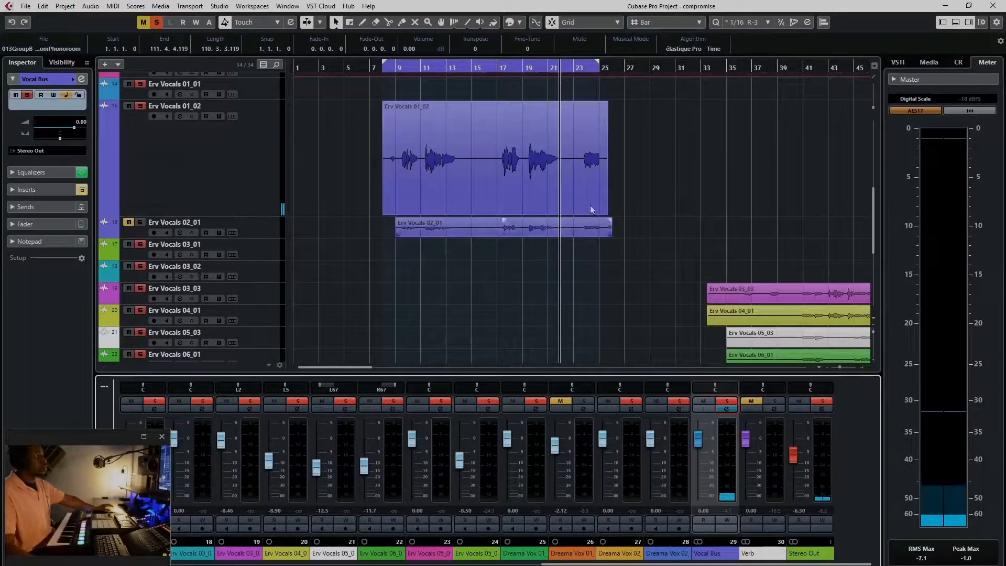
Review the Vocal Bus's EQ curve in its channel settings and replay the vocal from the loop start
click(489, 141)
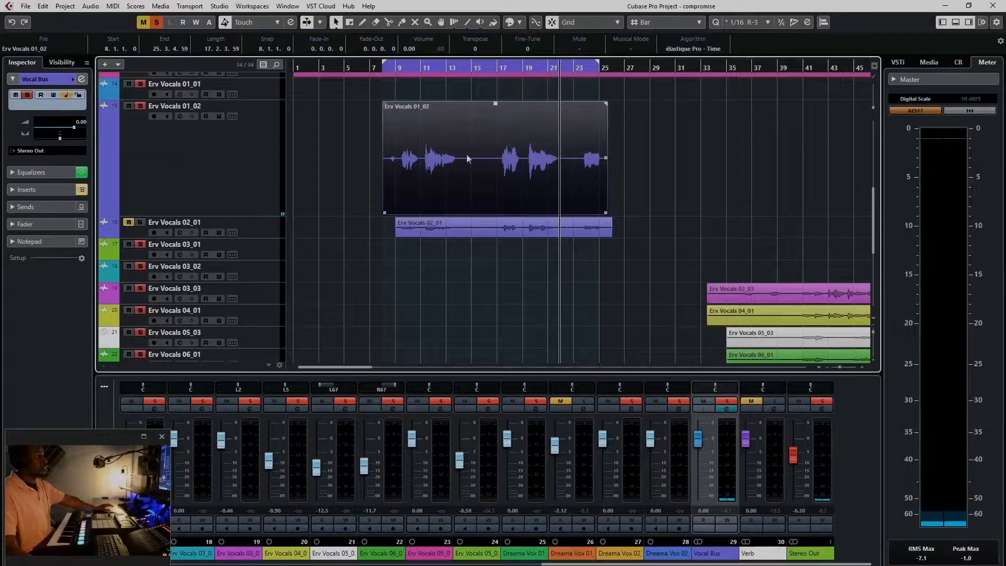
click(730, 408)
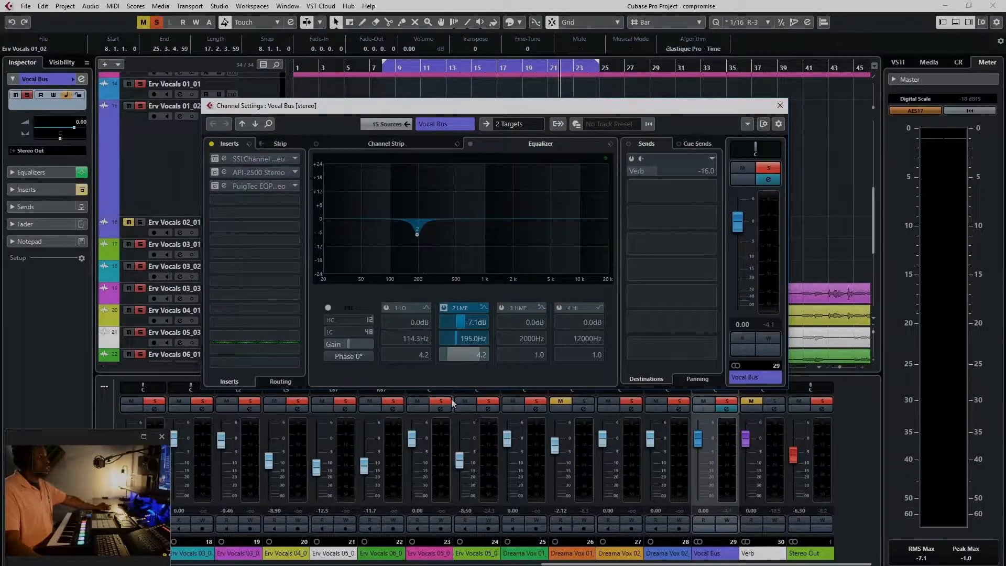
click(726, 408)
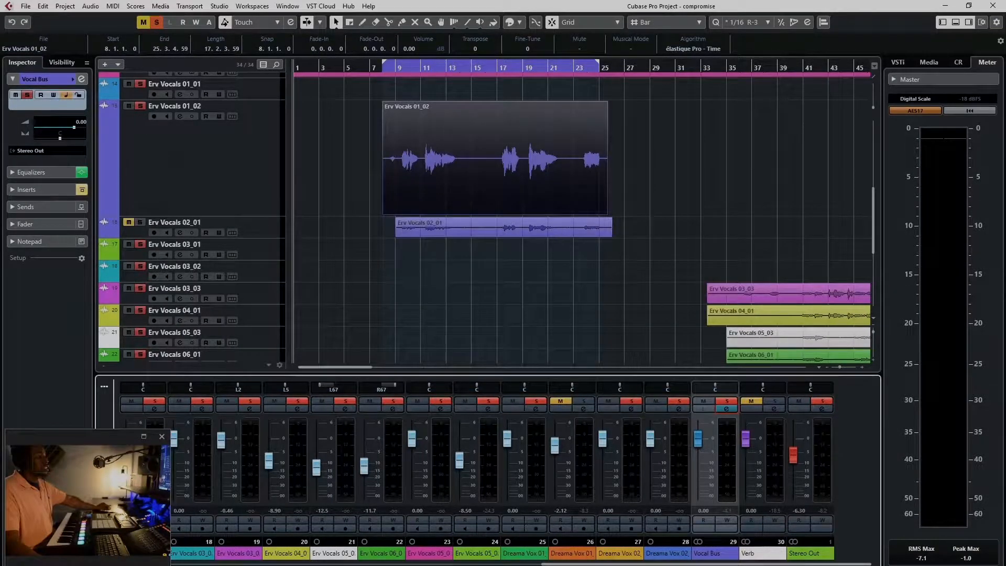
key(space)
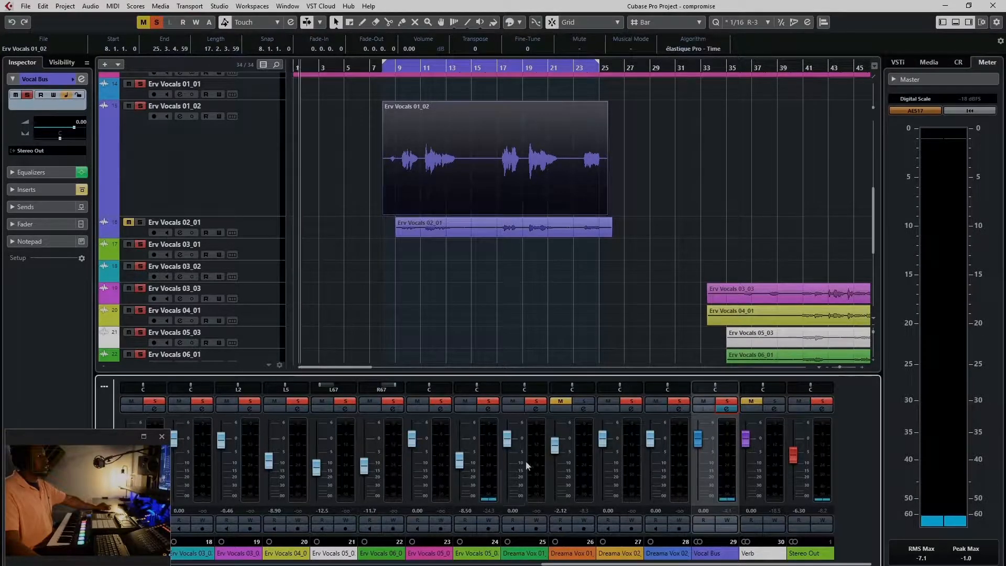
click(389, 74)
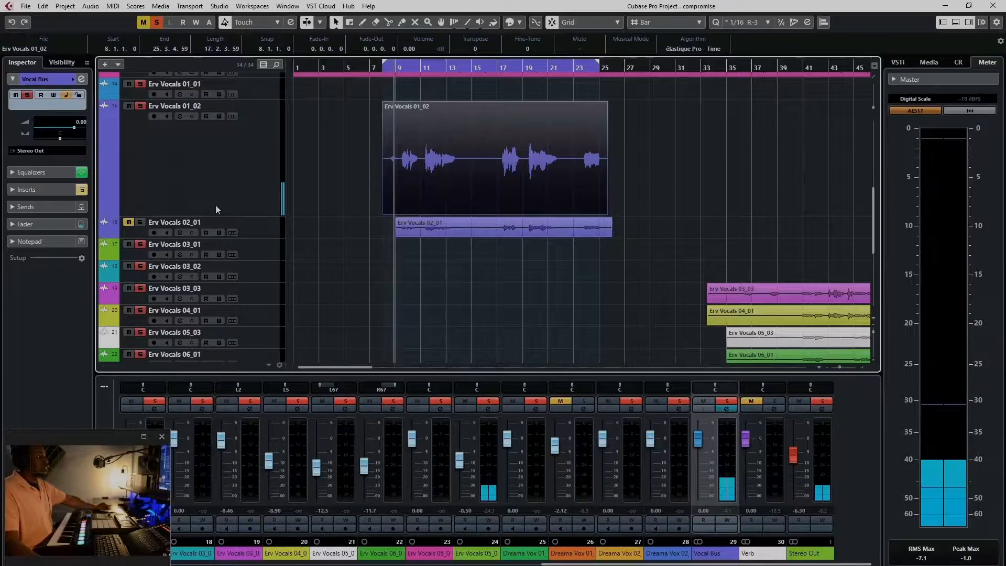
Examine the Erv Vocals 01_02 signal in its channel EQ spectrum during playback, and close the channel settings
click(179, 117)
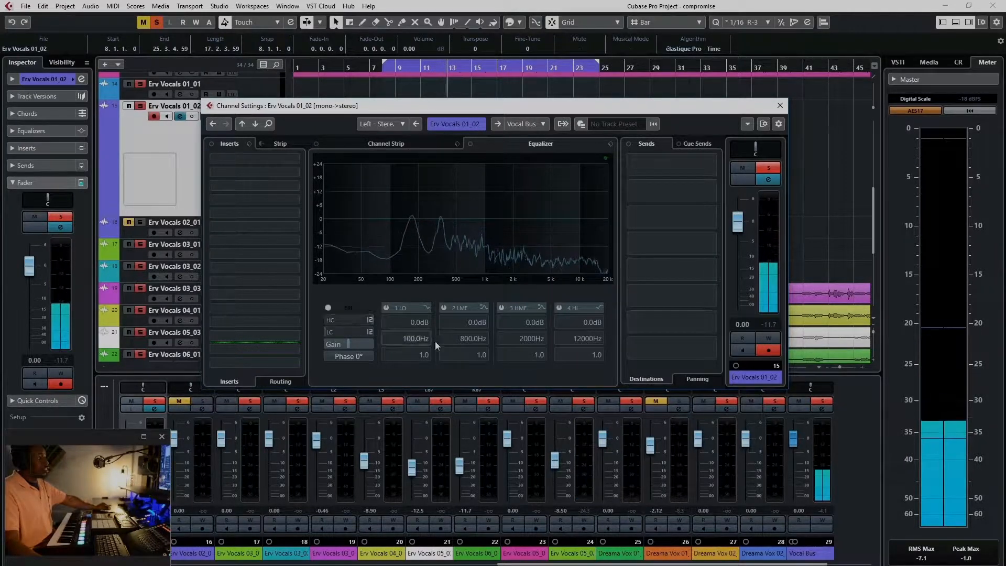
key(Escape)
key(space)
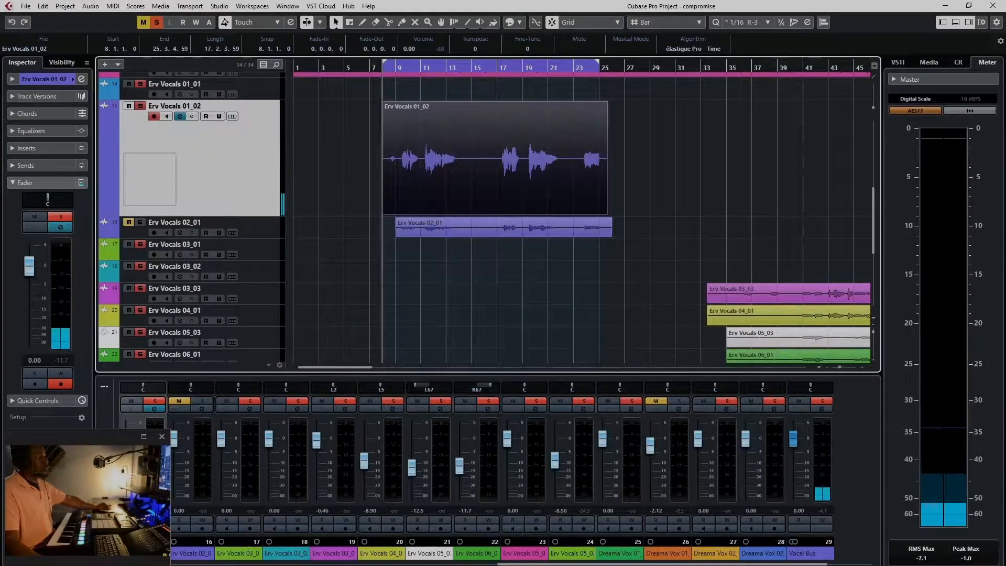
Try a 48 dB/oct high-cut filter around 100 Hz in the Erv Vocals 01_02 EQ and play the vocal through it
click(180, 116)
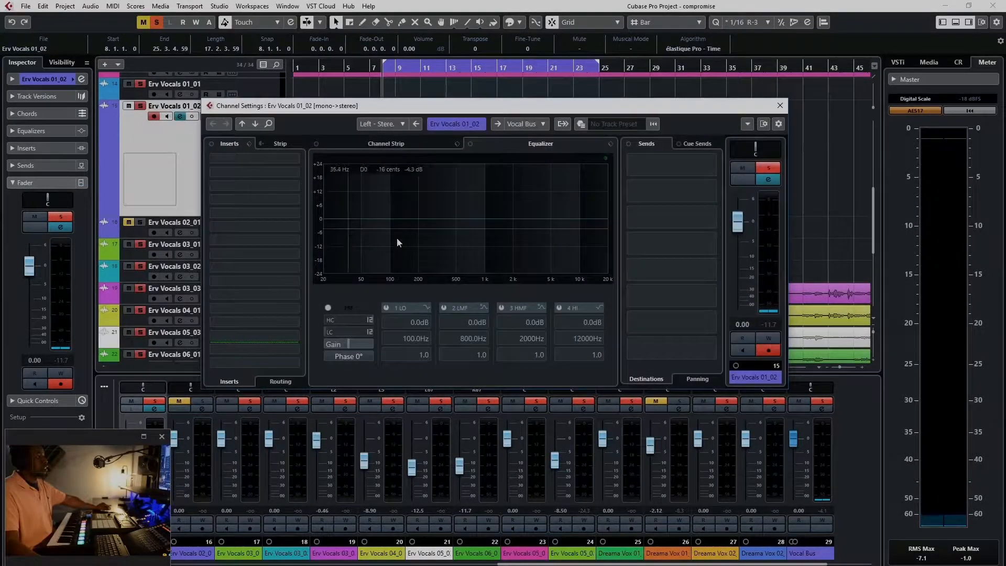
click(370, 321)
click(383, 373)
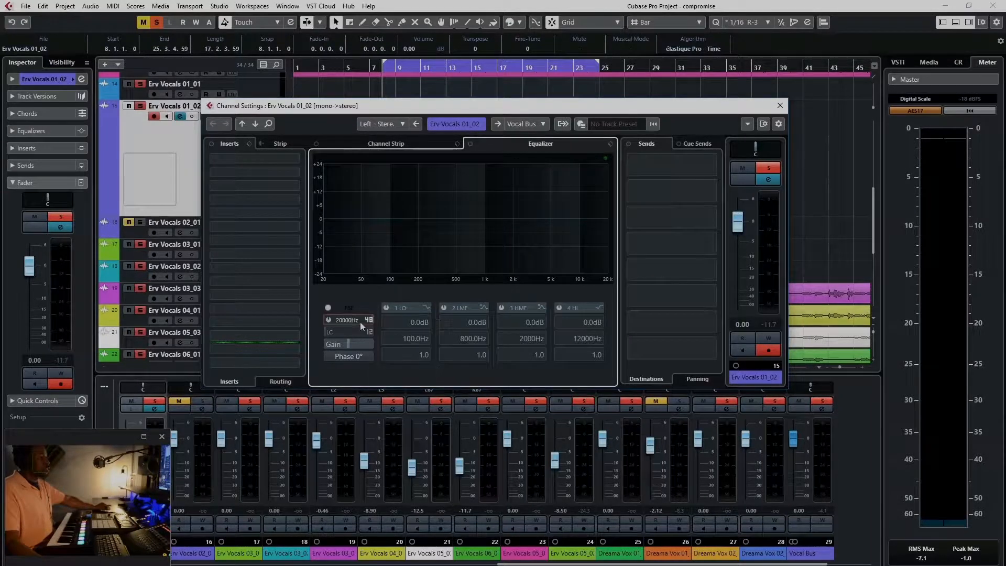
drag(360, 322, 297, 310)
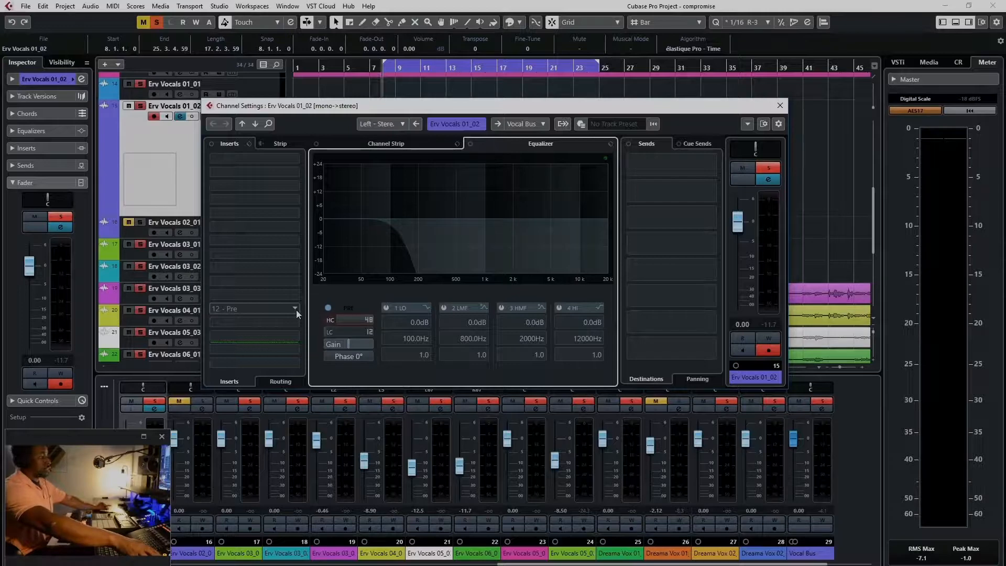
key(space)
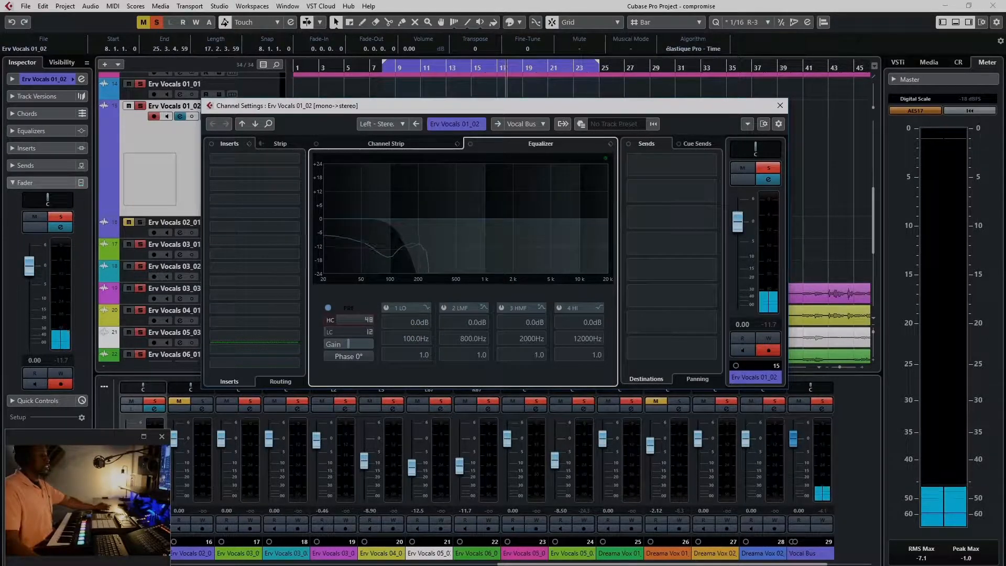
click(780, 105)
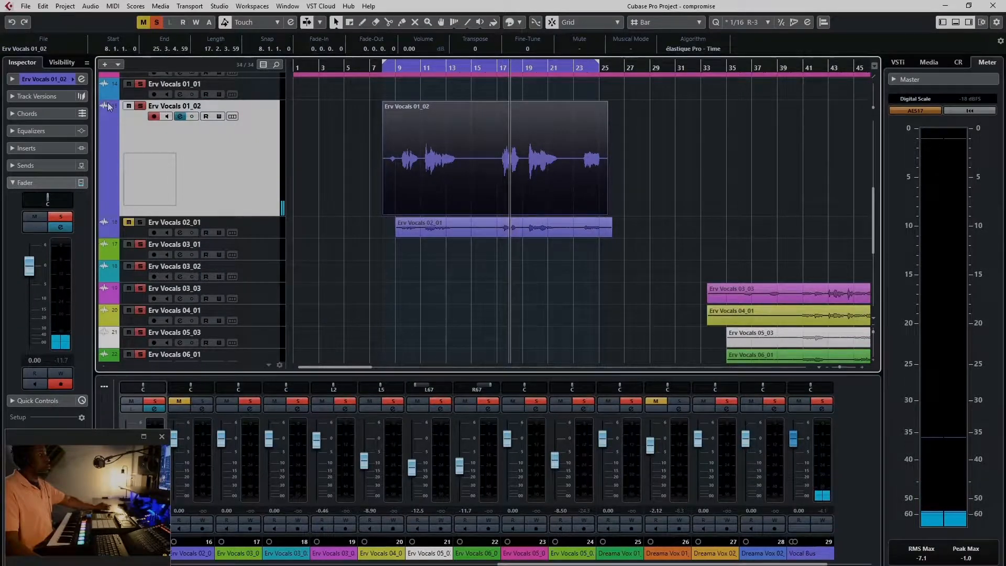
Switch Erv Vocals 01_02 from the high cut to a 48 dB/oct low cut, raise its frequency, and turn the pre filters off
click(180, 116)
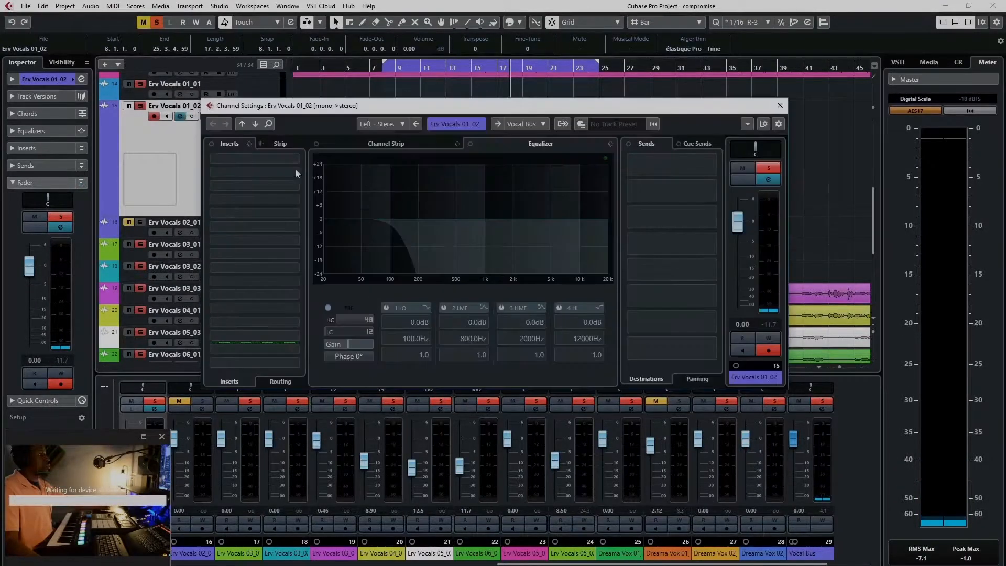
click(329, 320)
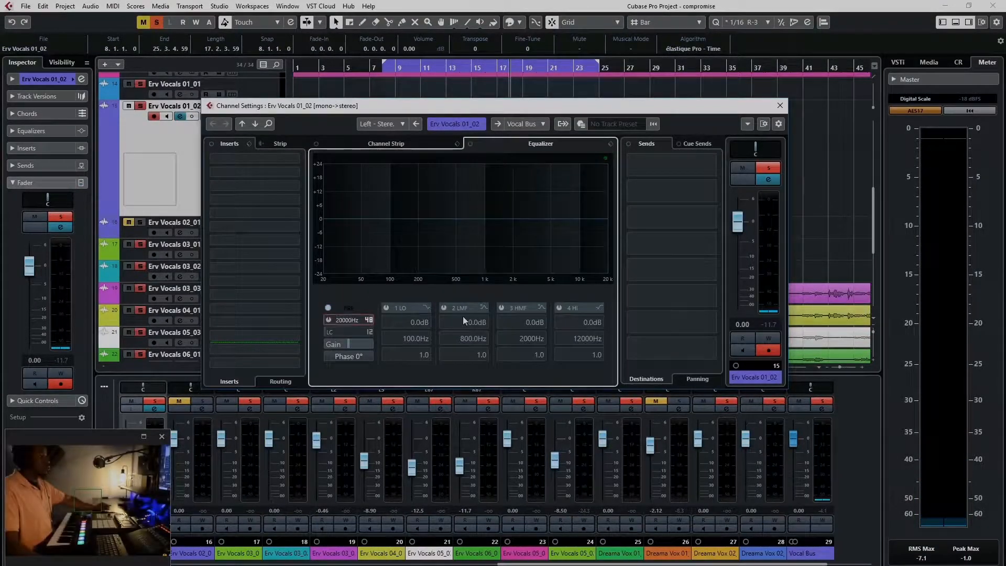
drag(354, 329, 362, 330)
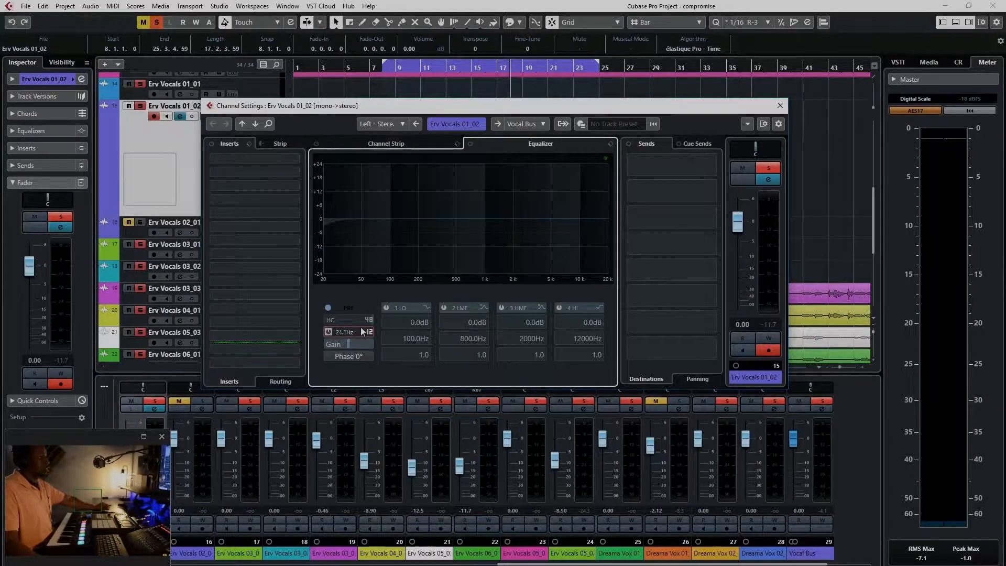
click(369, 332)
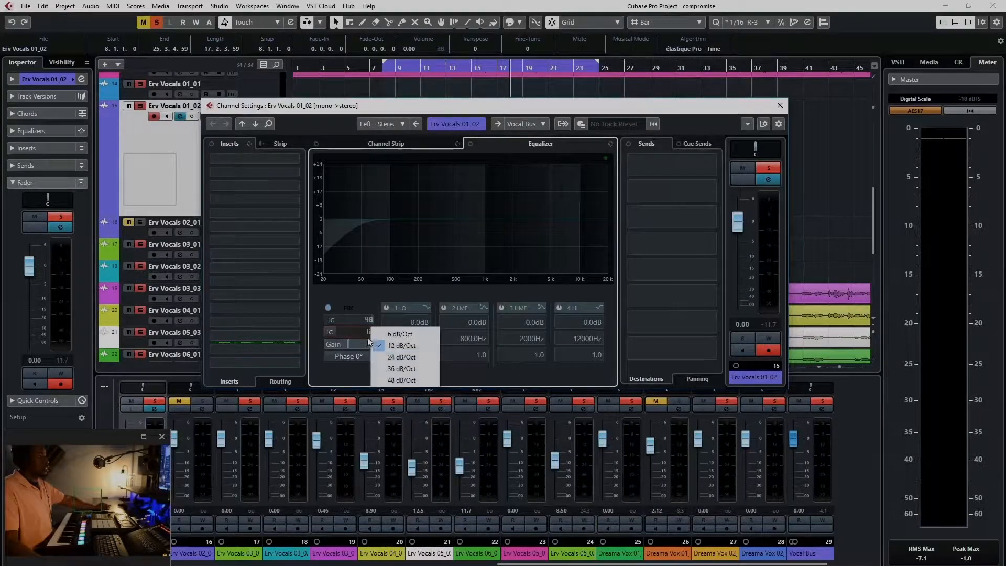
click(402, 379)
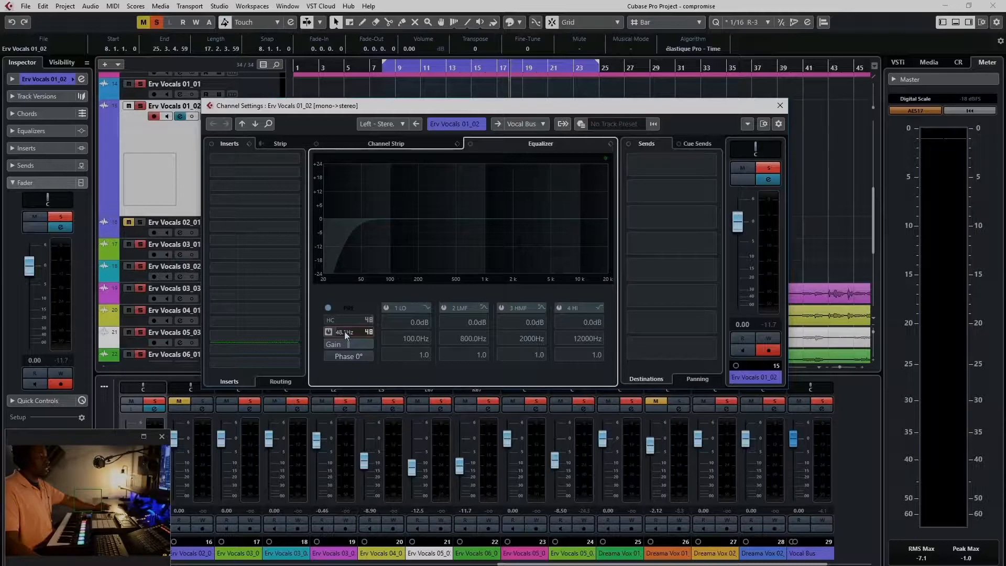
drag(346, 332, 351, 331)
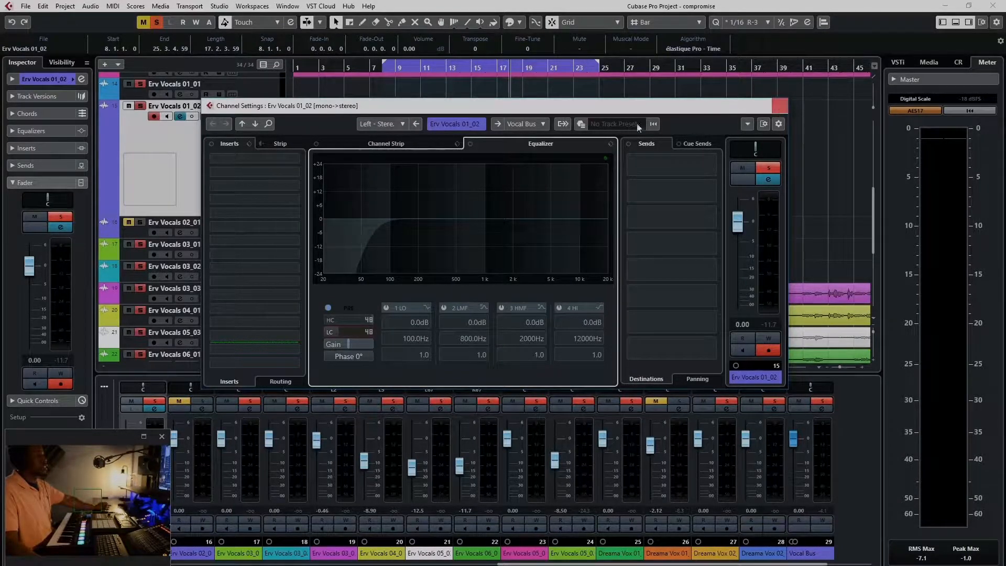
click(328, 308)
click(778, 107)
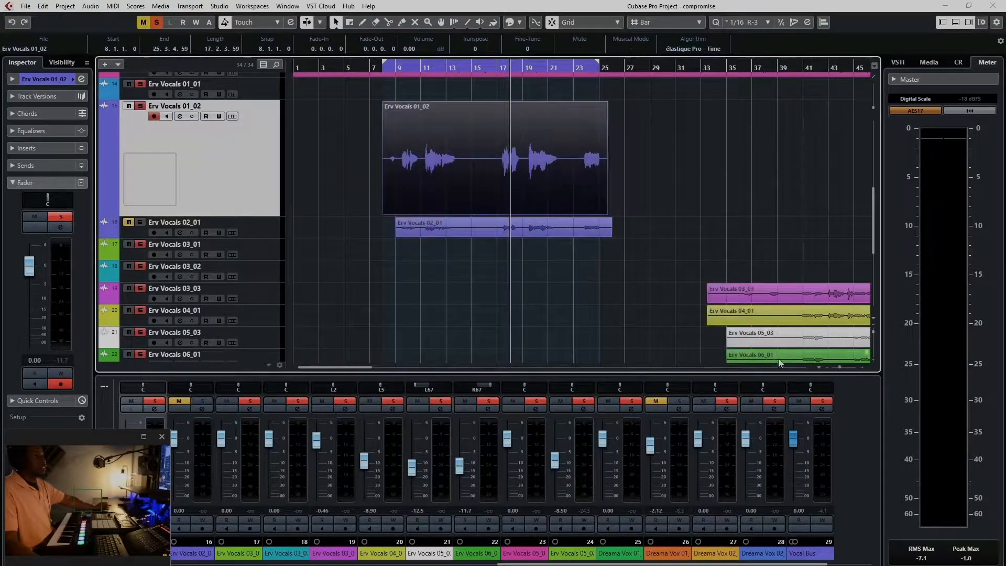
Turn on the Vocal Bus's 48 dB/oct low-cut filter and replay the vocal from the loop start
click(823, 411)
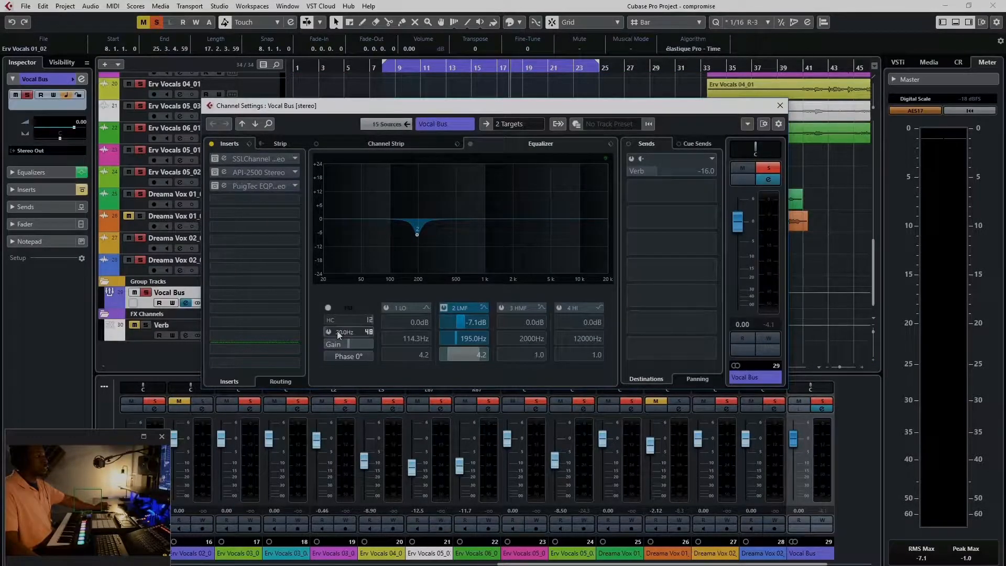
drag(337, 331, 360, 331)
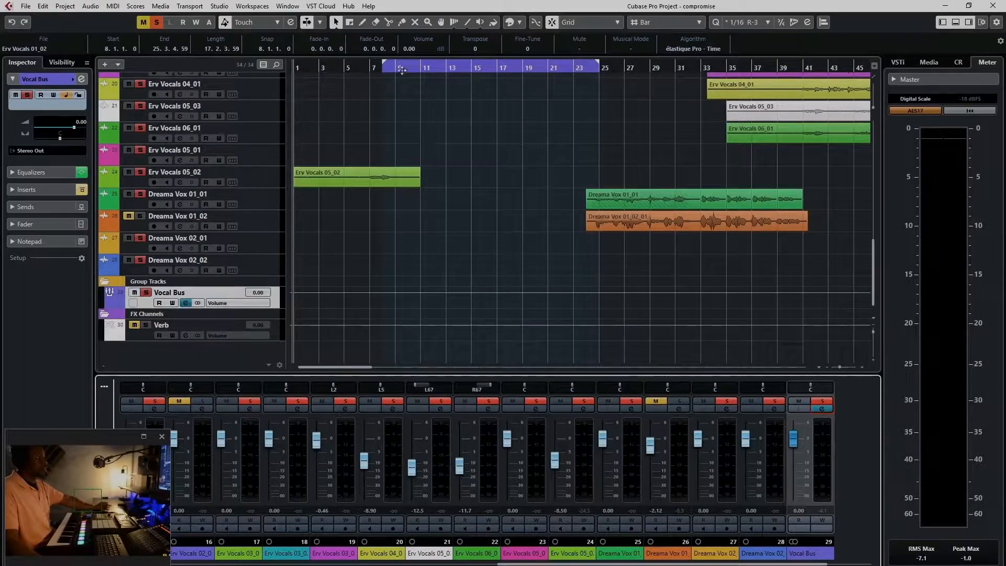
click(384, 68)
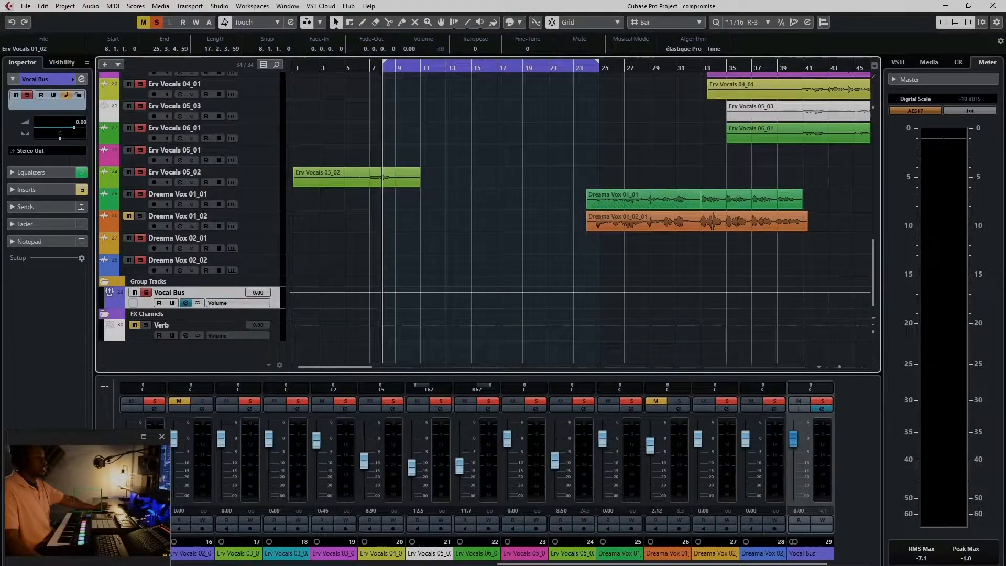
key(space)
scroll(457, 335, up, 5)
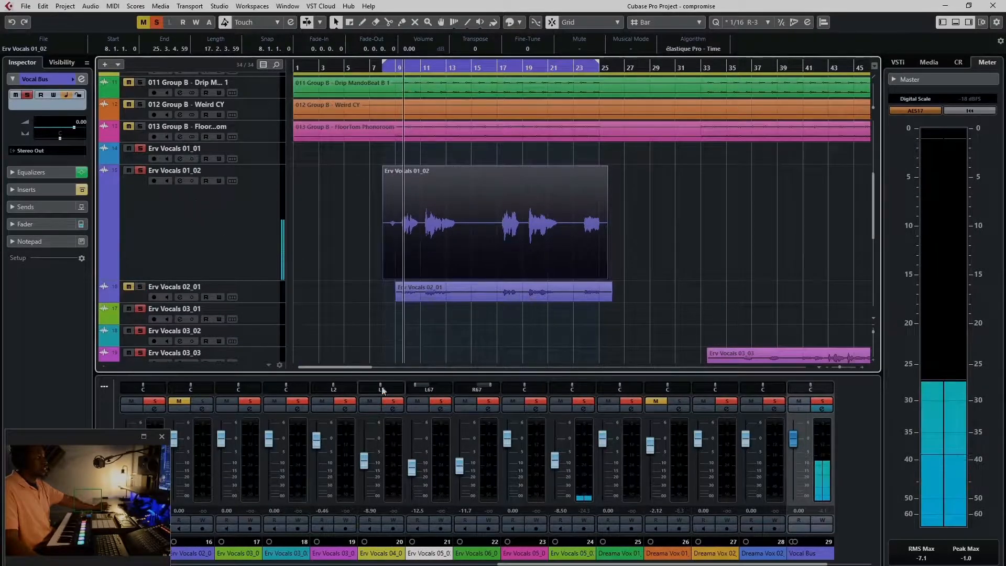
Open the Vocal Bus's SSLChannel Stereo insert, load its Lead Vox factory preset, and close the channel settings
click(822, 408)
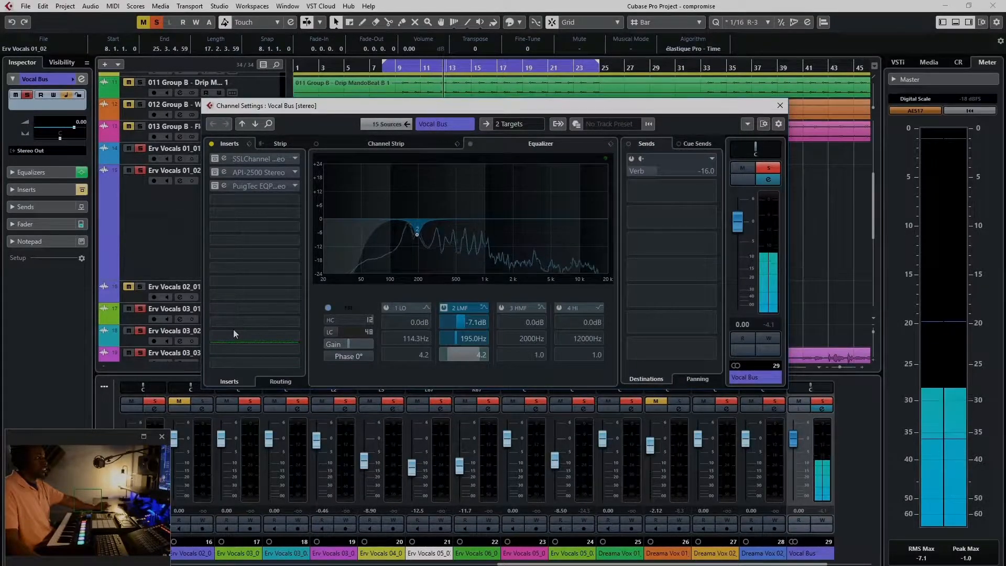
click(225, 160)
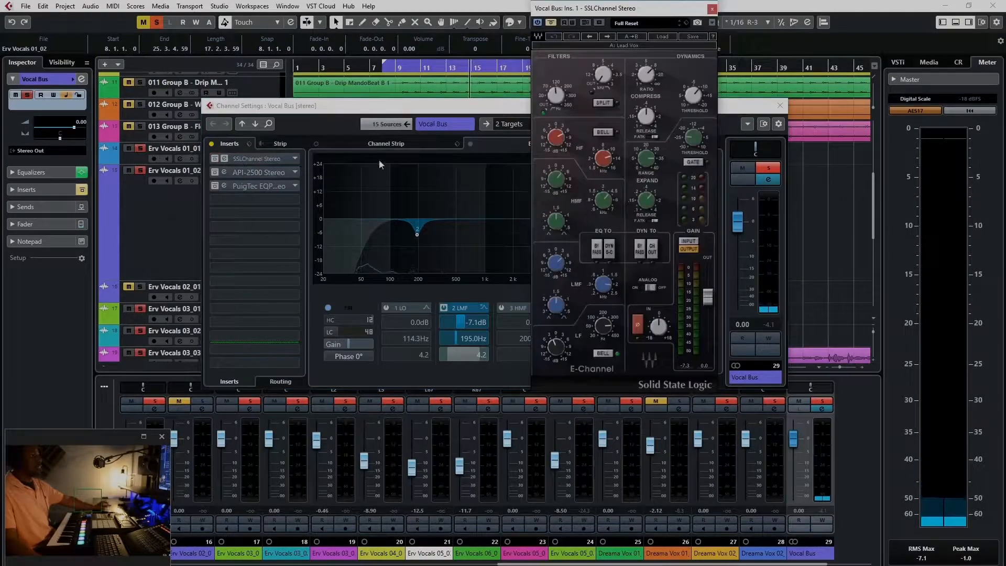
click(663, 36)
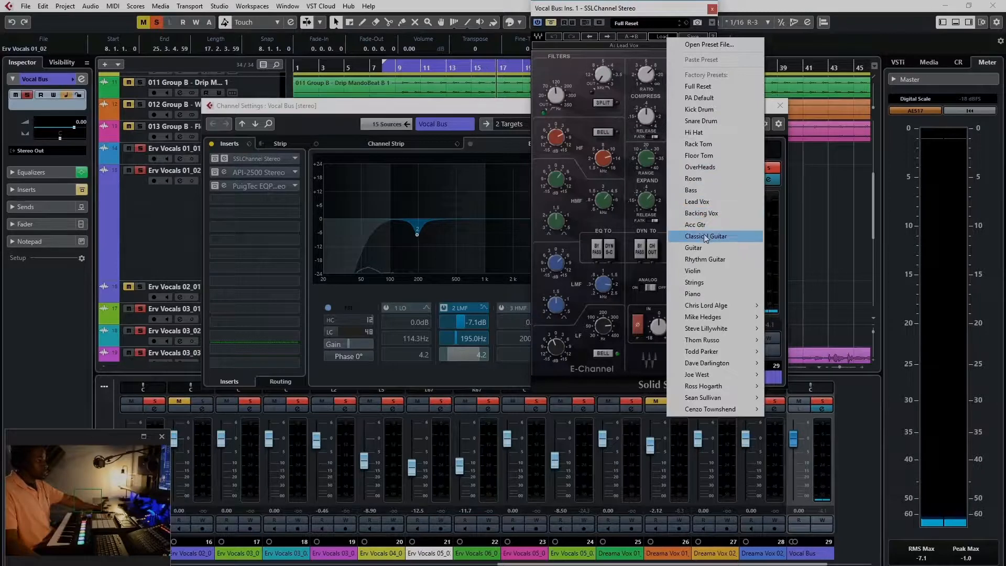
click(703, 202)
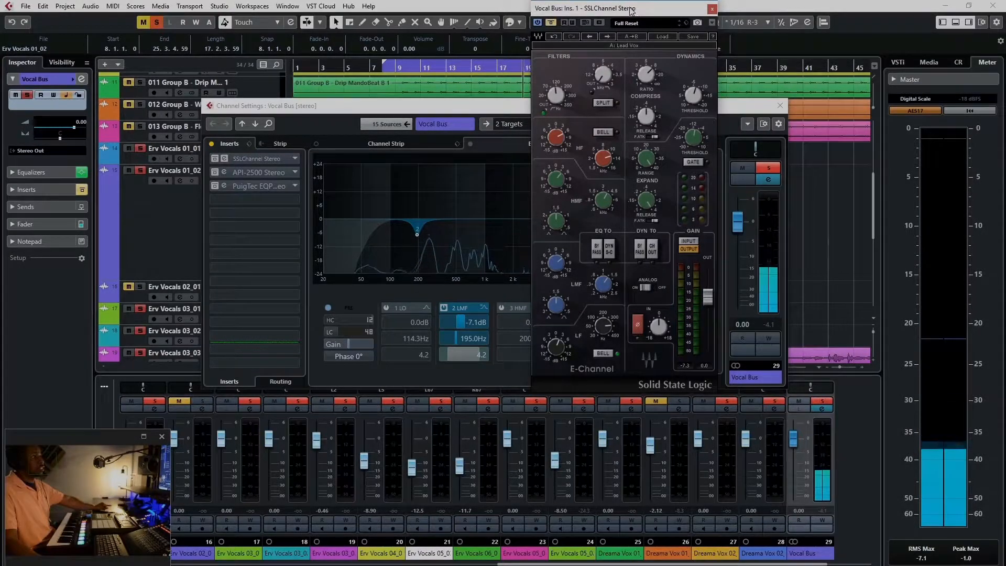
drag(631, 11, 465, 90)
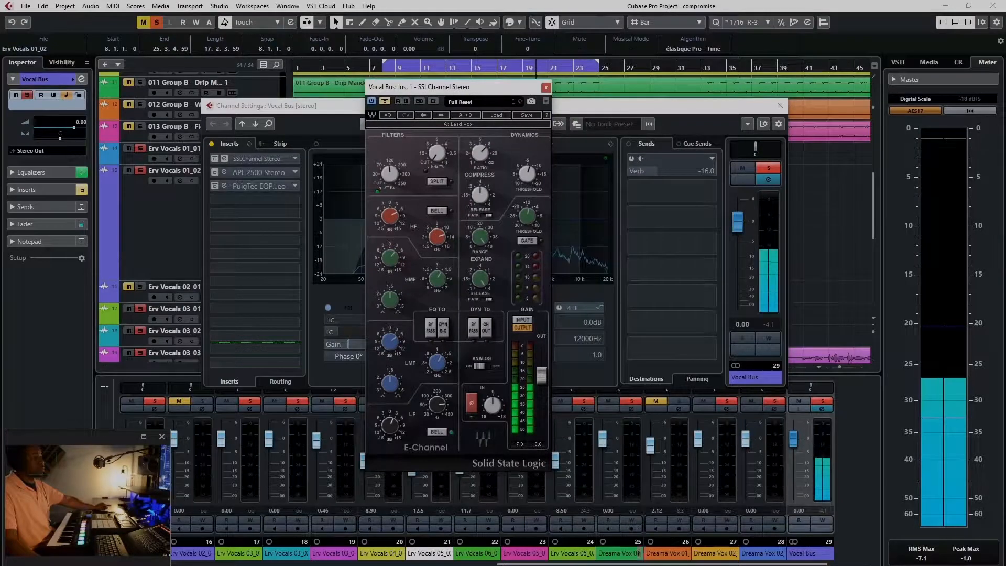
click(822, 408)
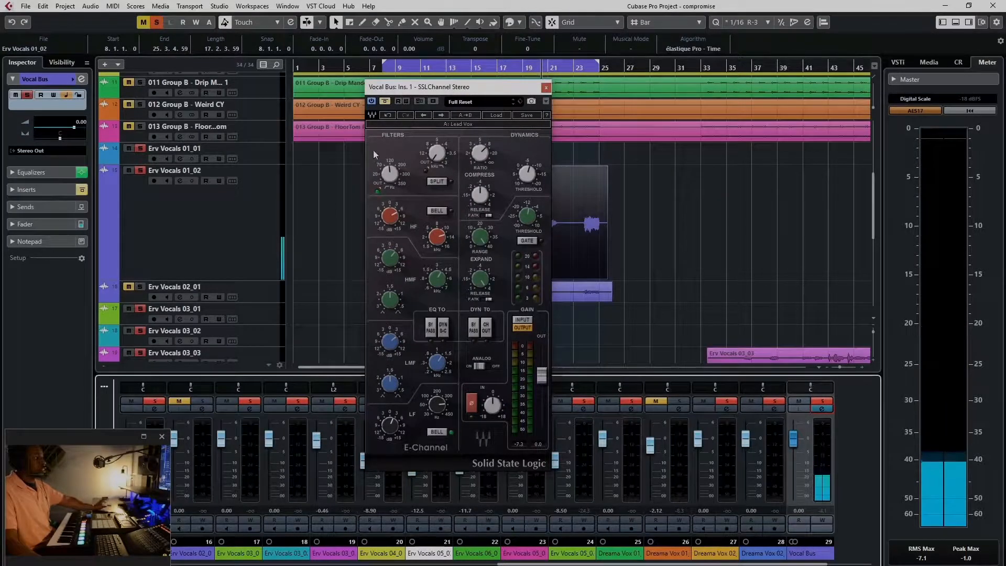
Move the SSLChannel window clear of the vocal clip and play the loop with the plug-in bypassed
click(386, 101)
drag(424, 88, 244, 85)
key(space)
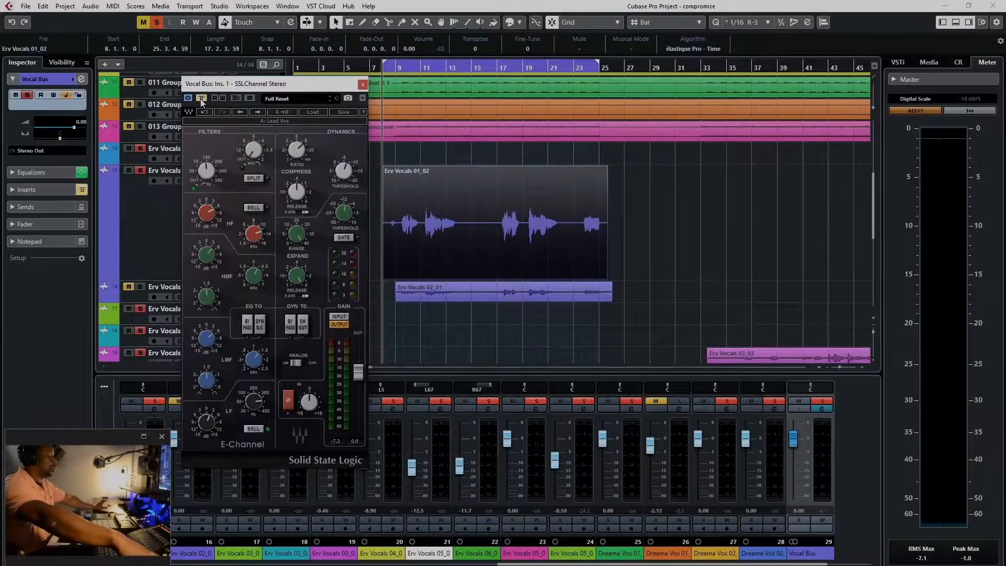
key(space)
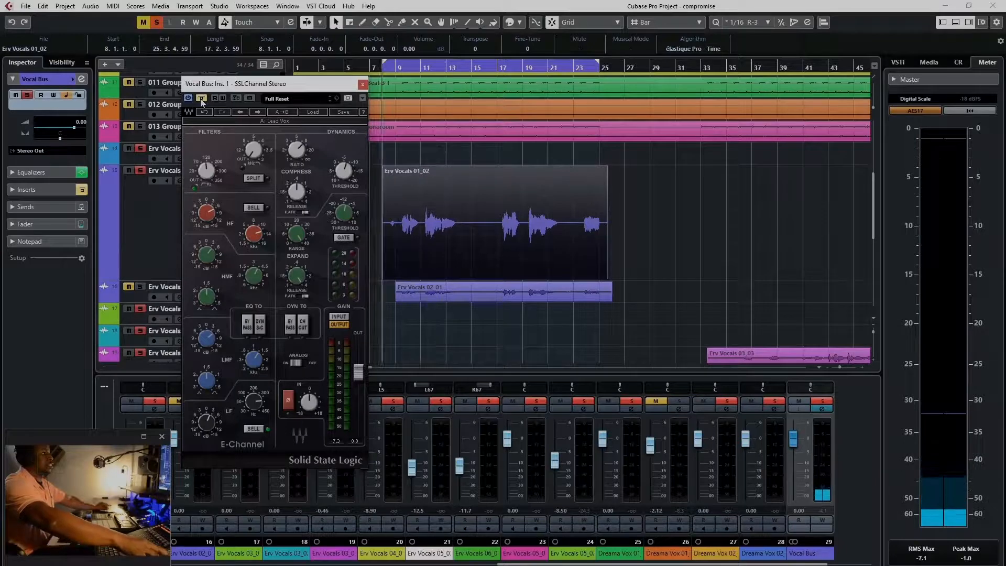
key(space)
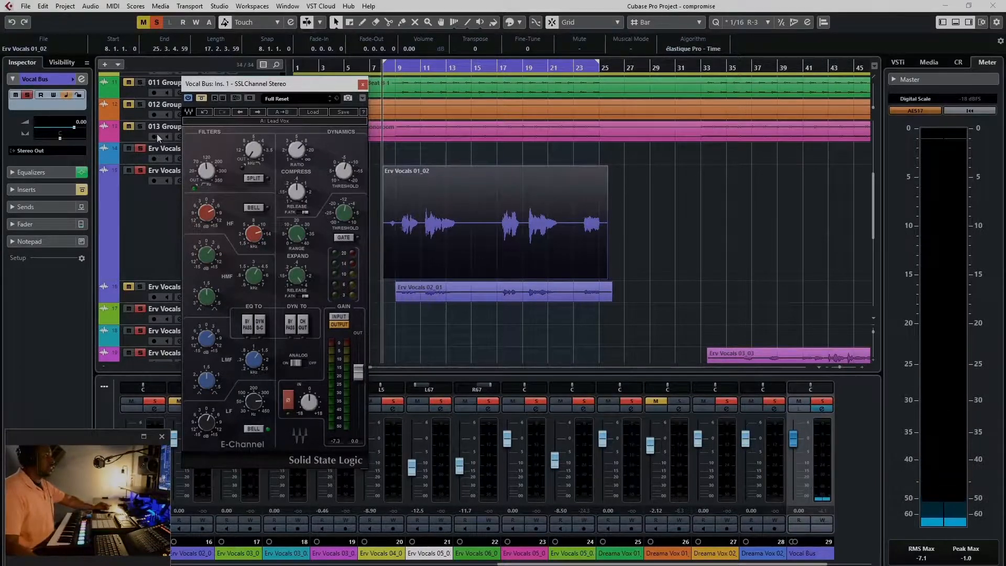
Take SSLChannel out of bypass and replay the looped vocal through it
click(202, 99)
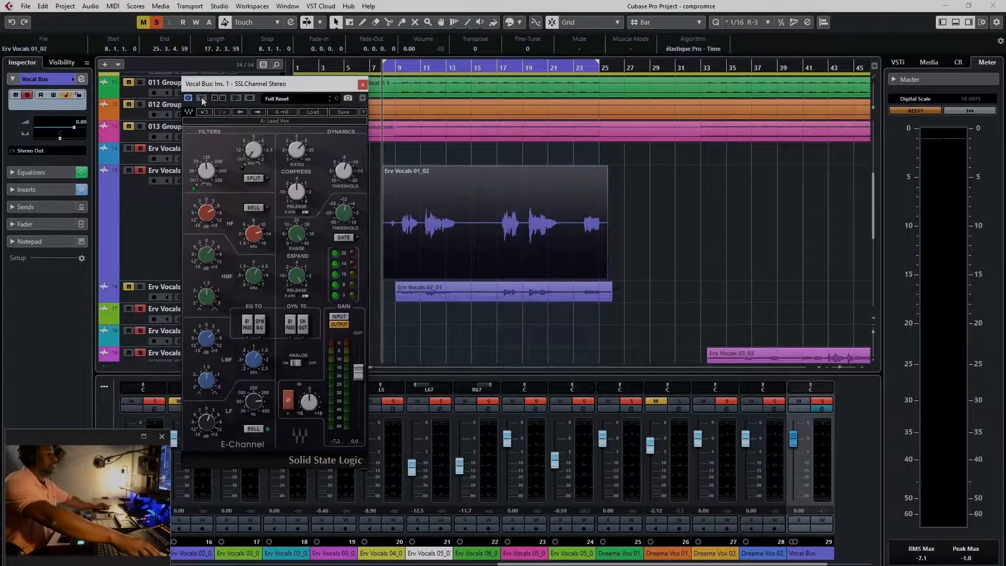
key(space)
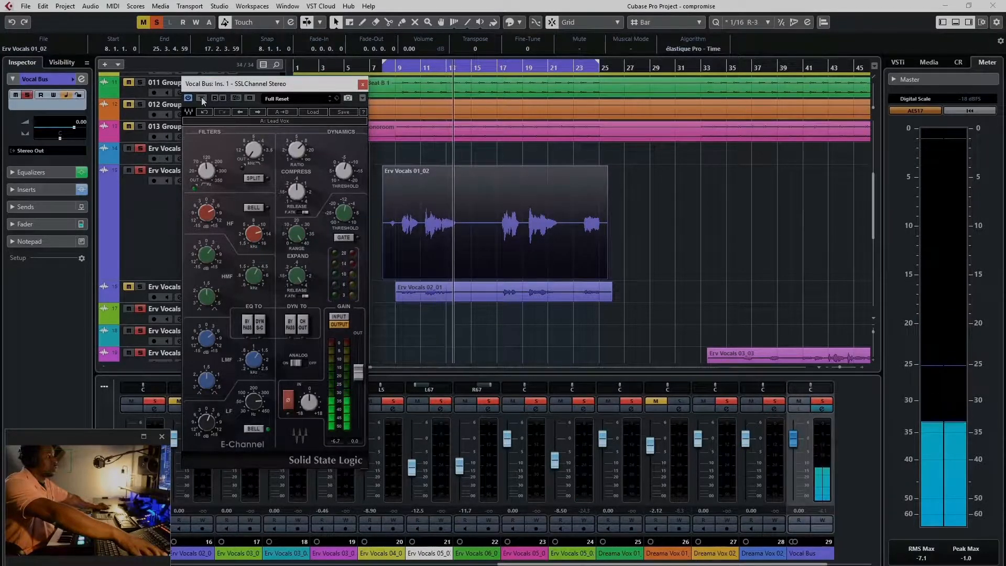
key(space)
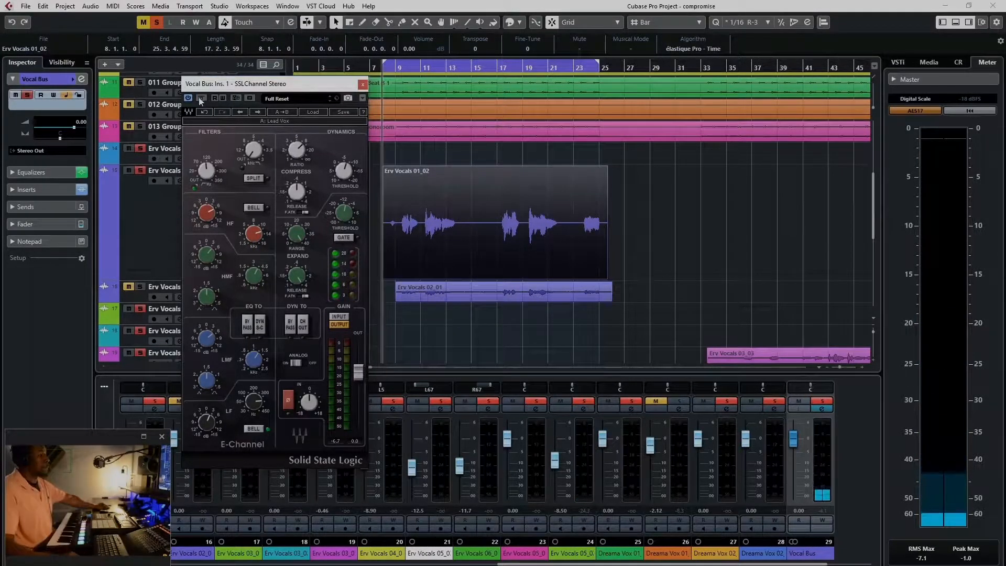
Bypass SSLChannel and replay the looped vocal without its processing
click(201, 98)
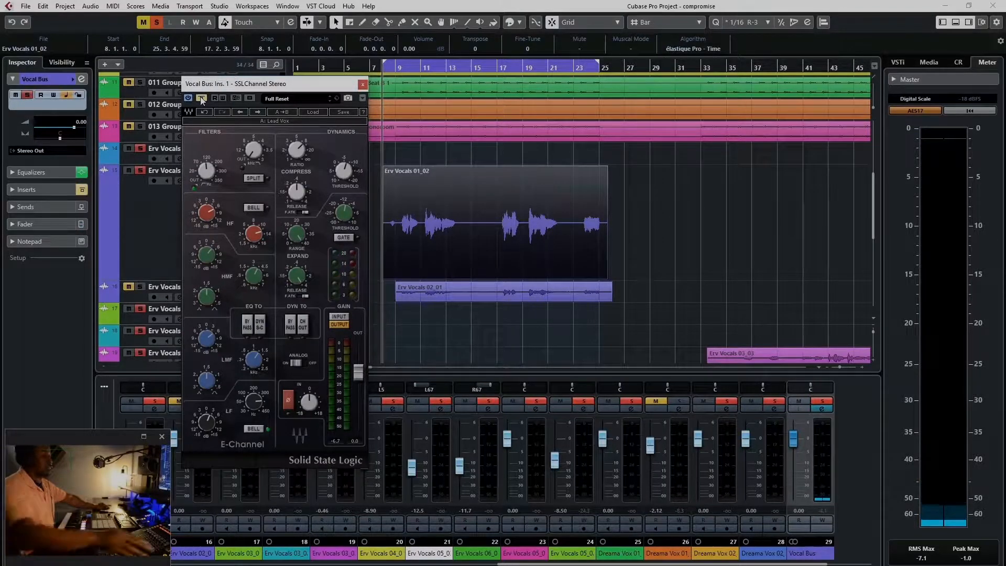
key(space)
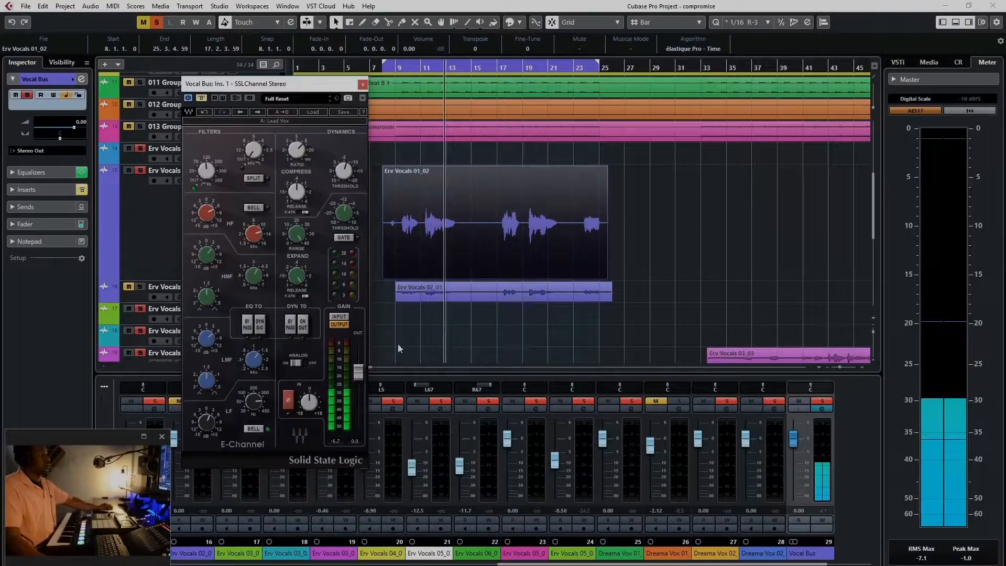
key(space)
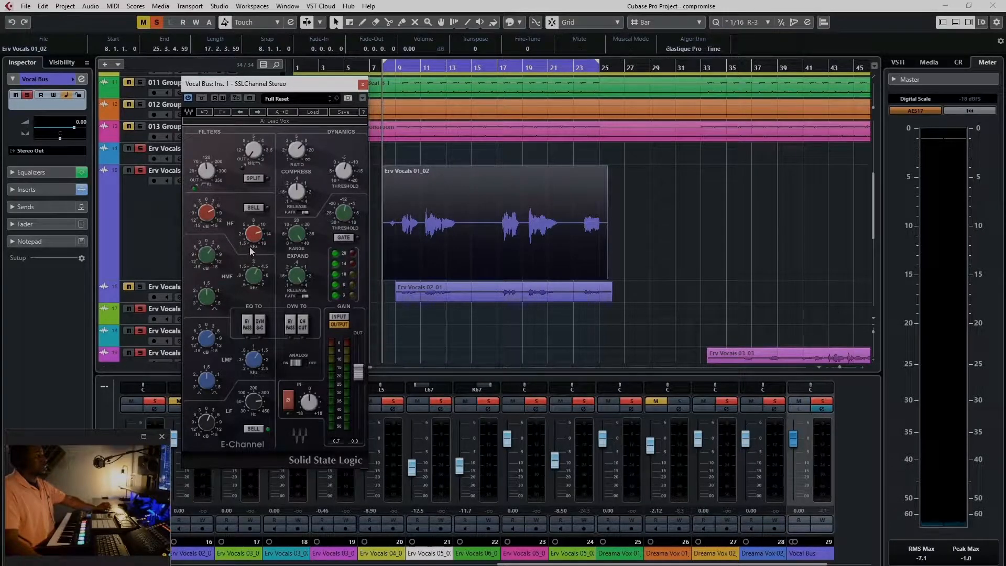
Review SSLChannel's EQ and compressor controls, and adjust the LMF and LF gains while the looped vocal plays
drag(250, 245, 261, 237)
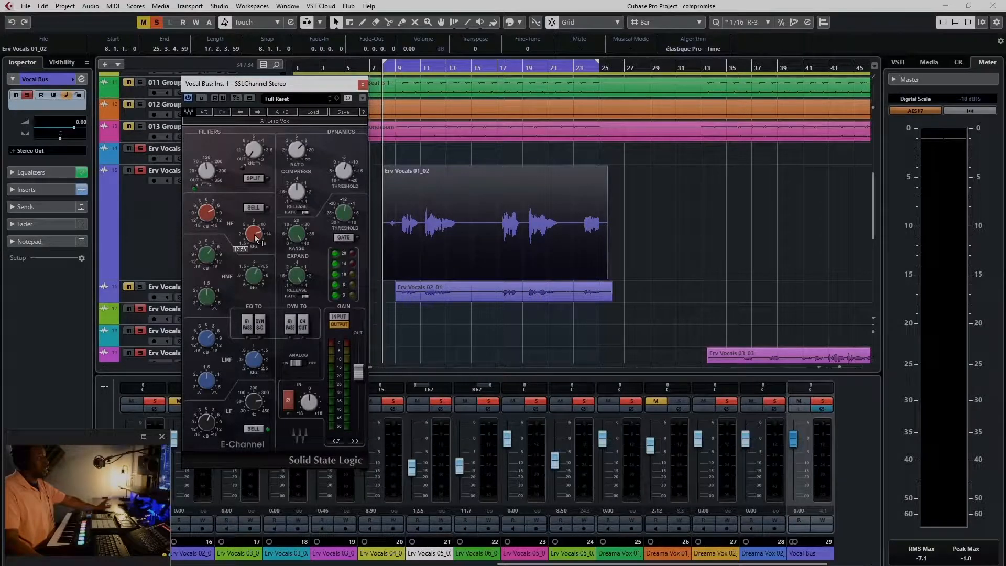
mouse_move(200, 212)
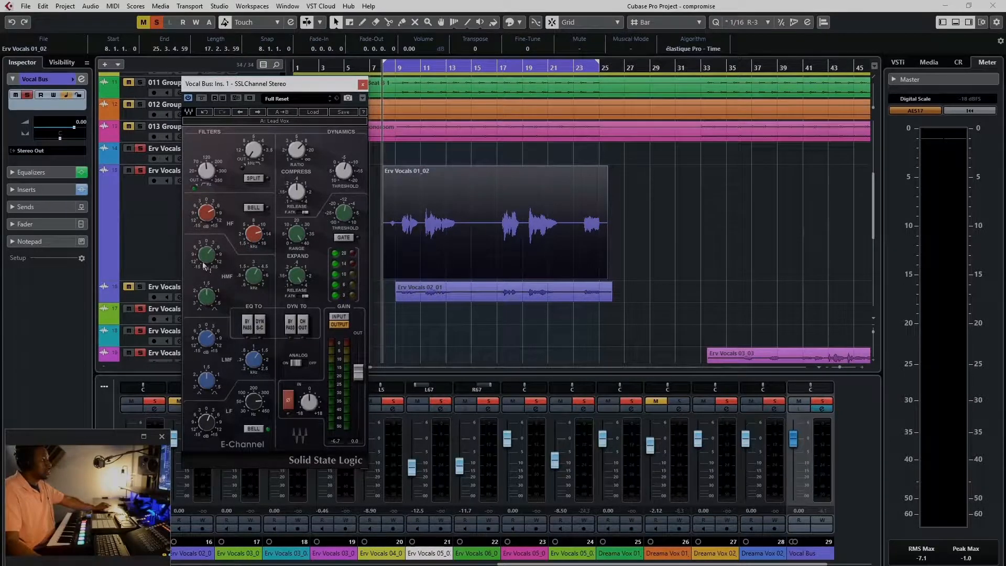
mouse_move(253, 280)
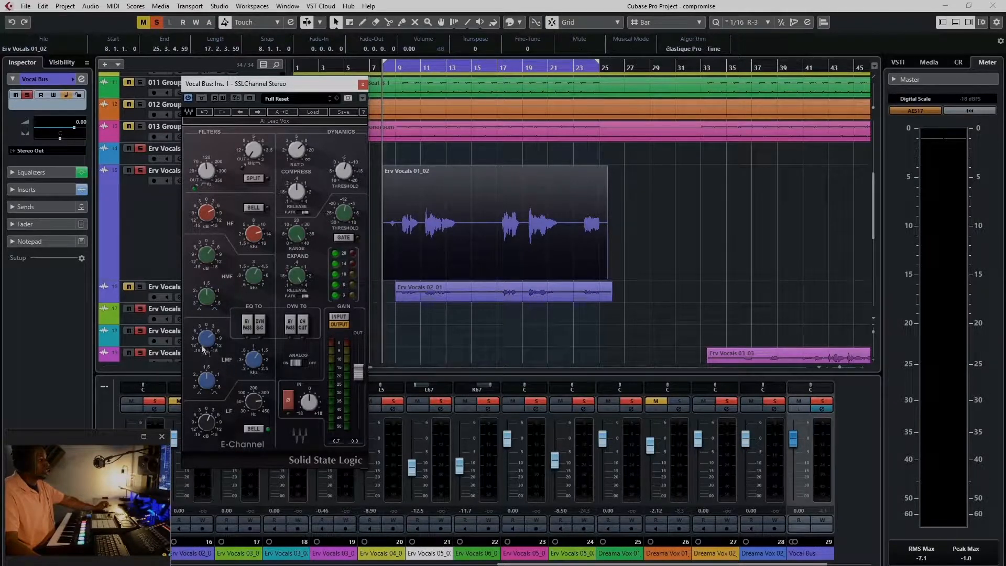
mouse_move(204, 341)
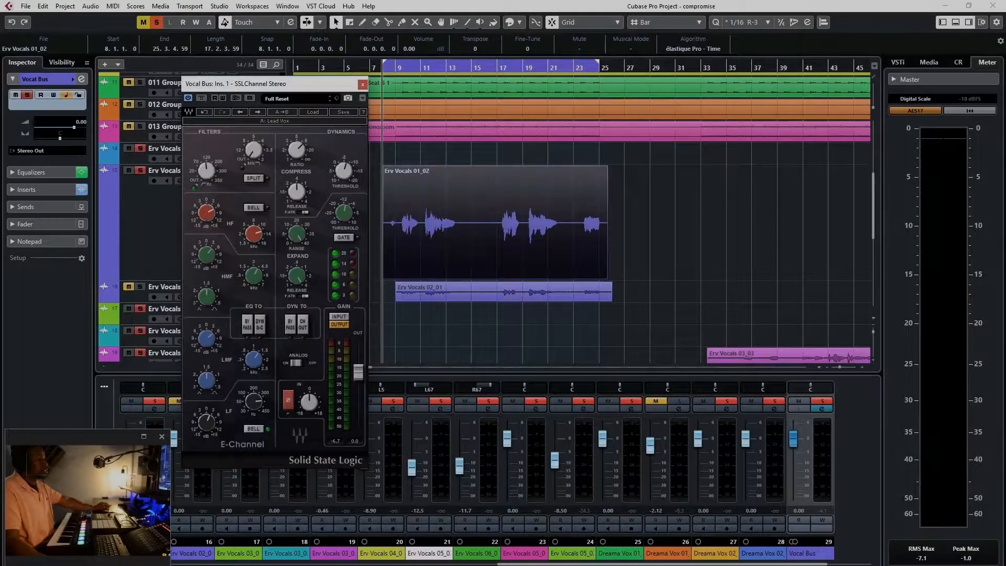
key(space)
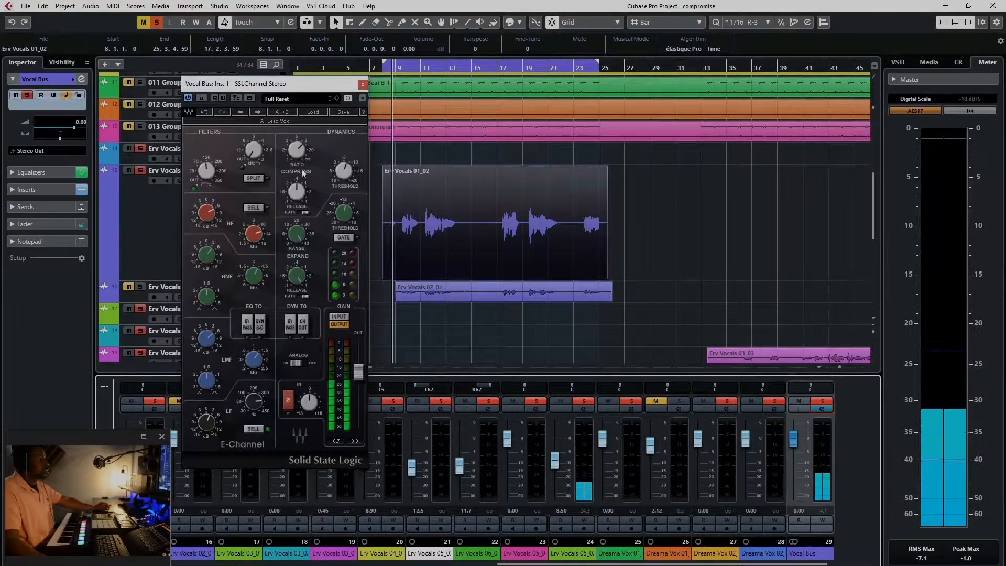
mouse_move(303, 151)
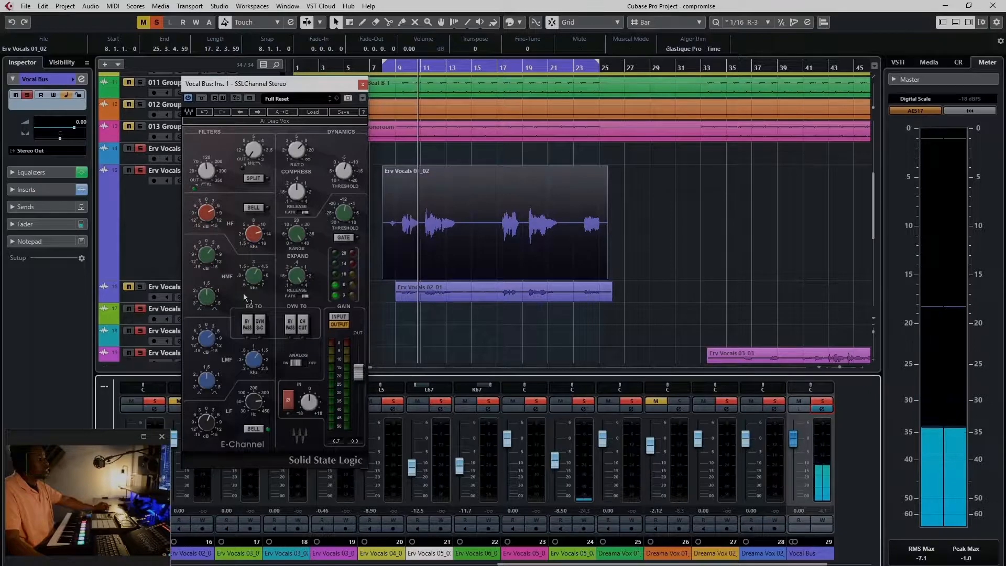
drag(207, 339, 208, 352)
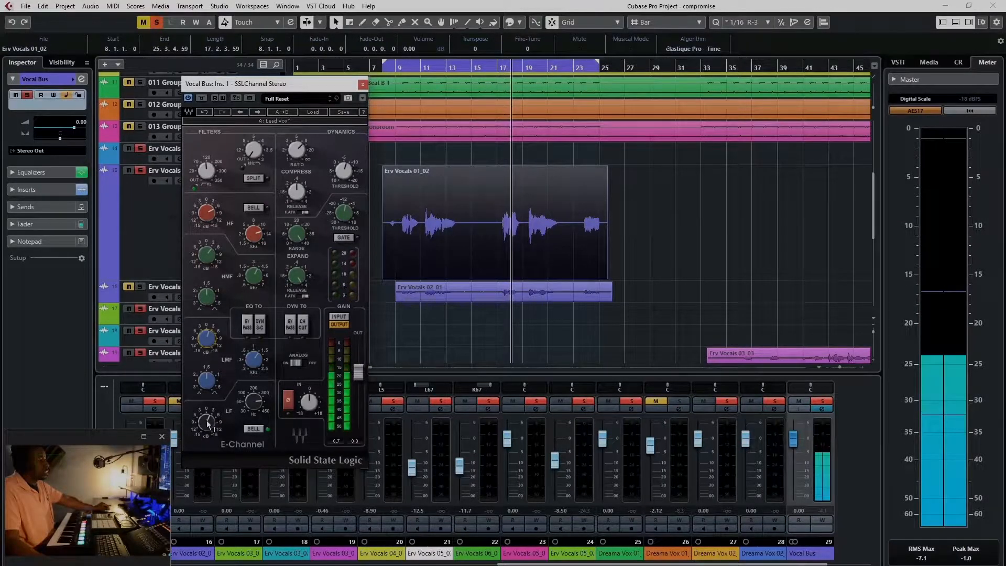
drag(207, 424, 207, 427)
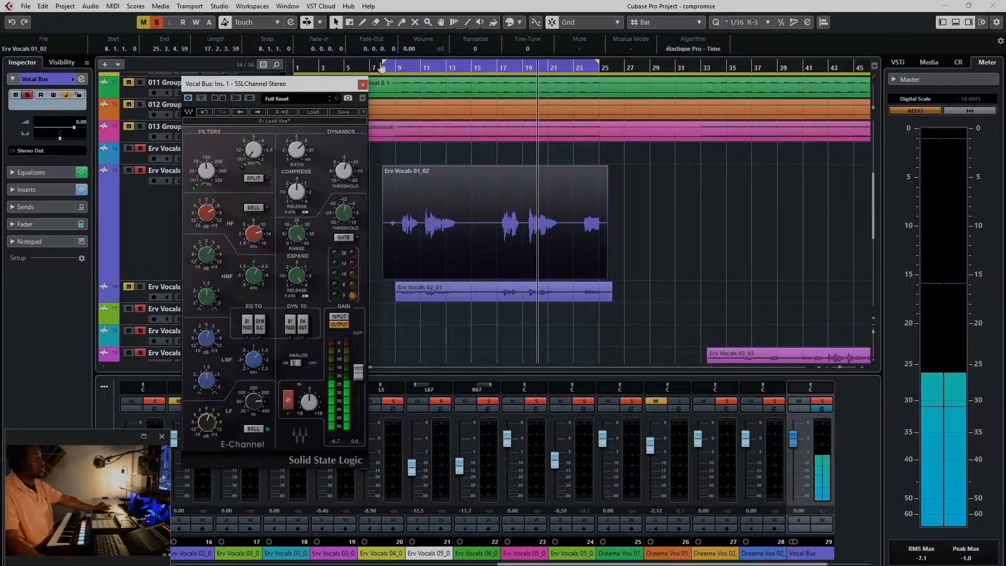
Close the SSLChannel window, stop playback, and take the Vocal Bus out of solo
click(363, 85)
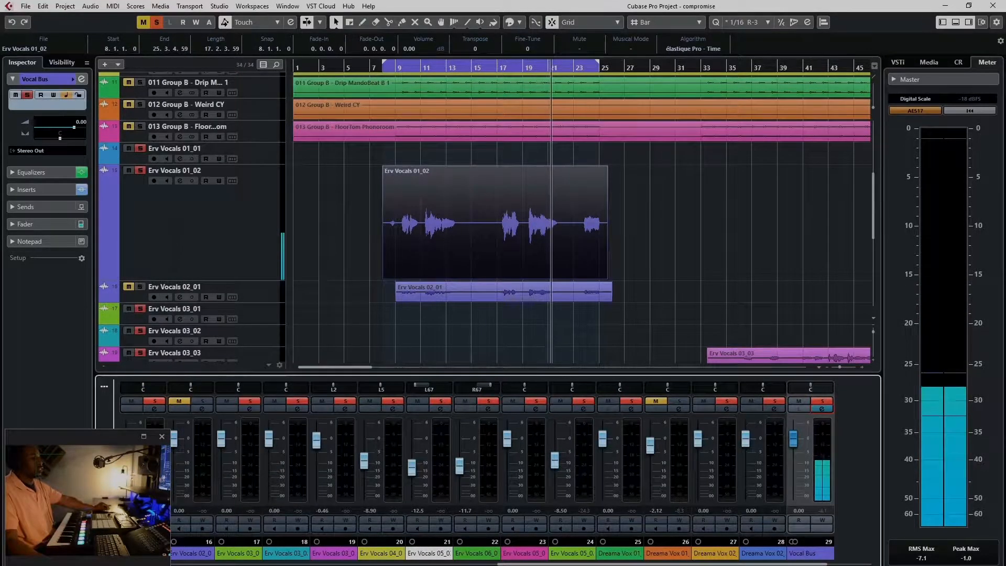
key(space)
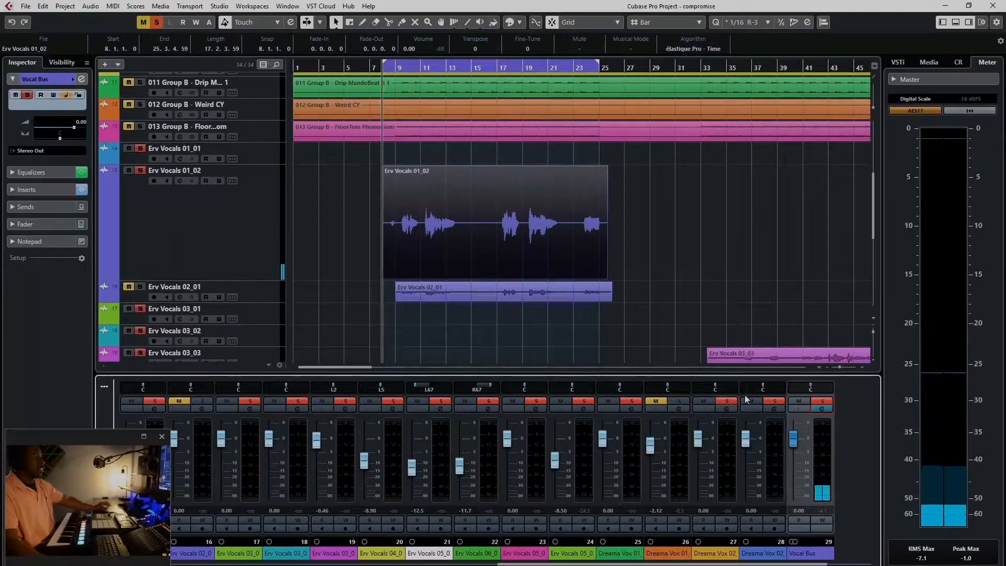
click(820, 401)
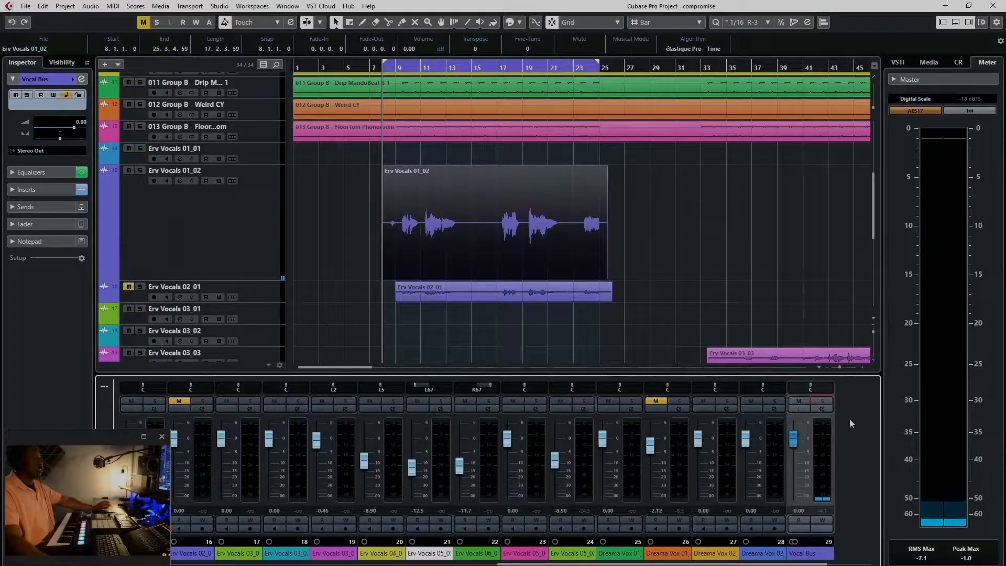
Open the API-2500 Stereo insert from the Vocal Bus channel settings and take the compressor out of bypass
click(823, 408)
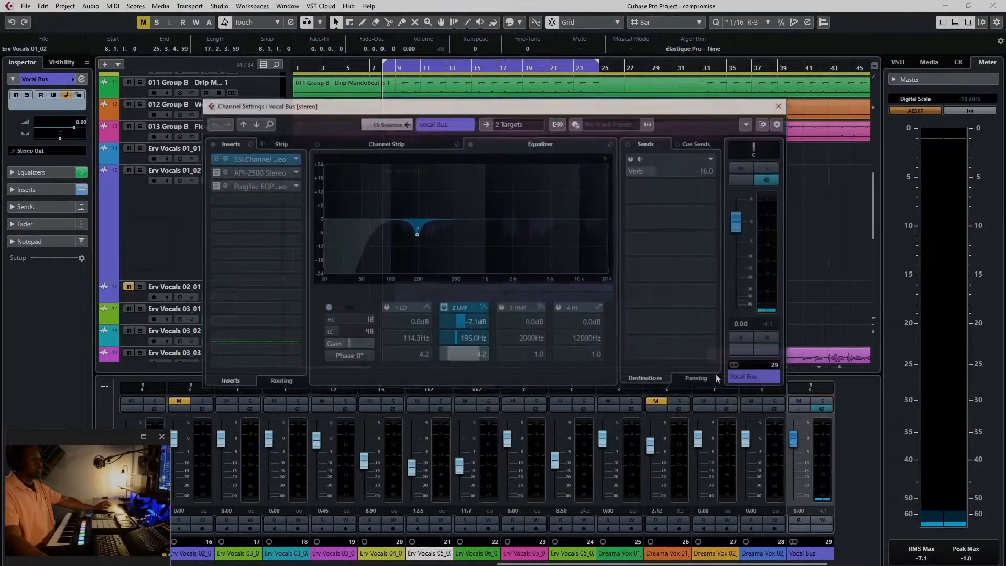
click(224, 172)
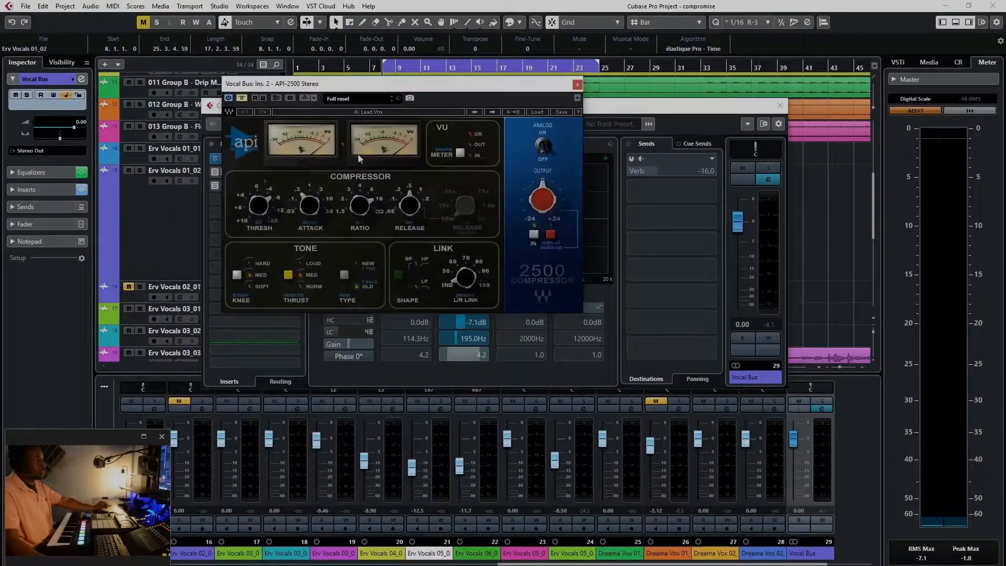
drag(415, 88, 503, 128)
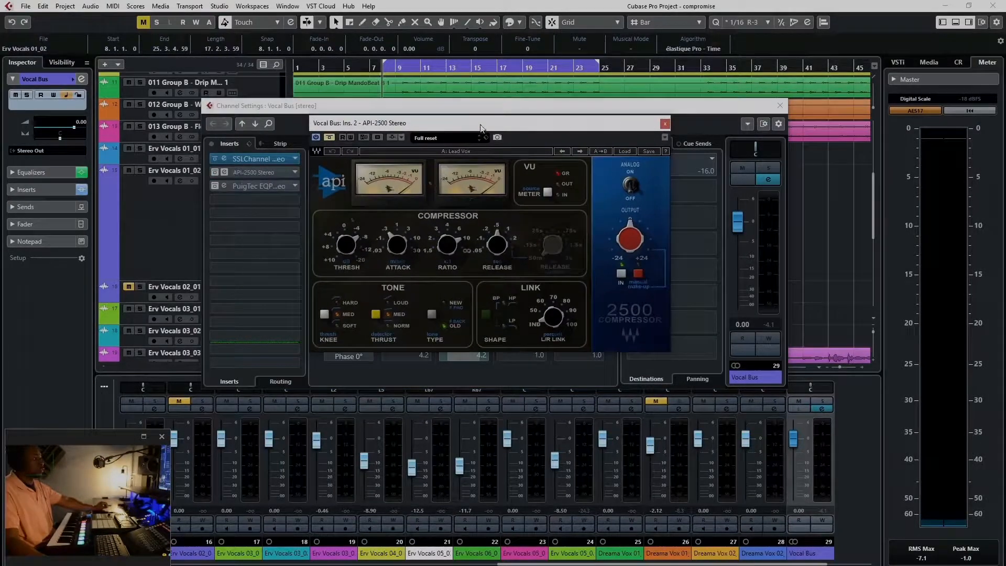
click(329, 138)
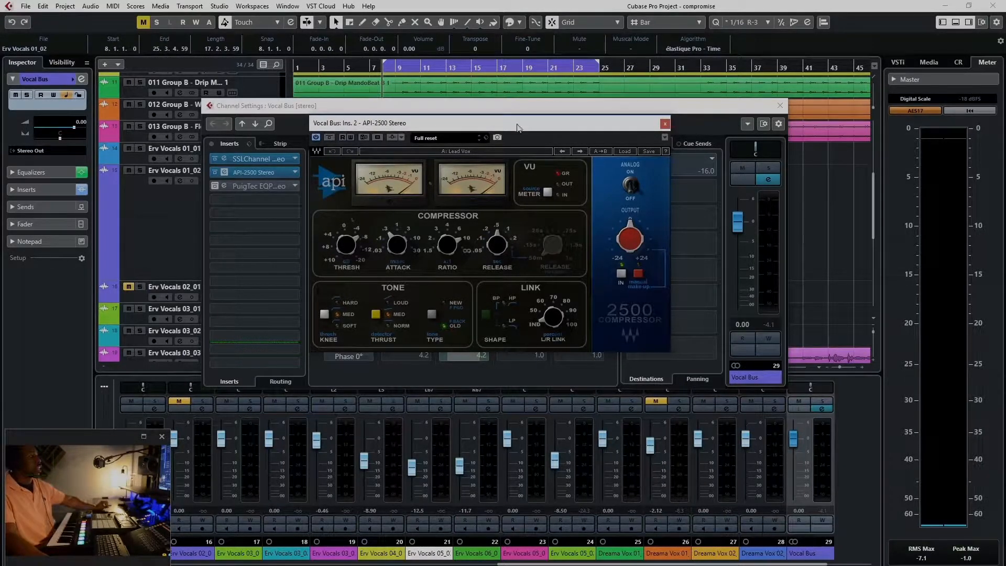
drag(517, 128, 383, 151)
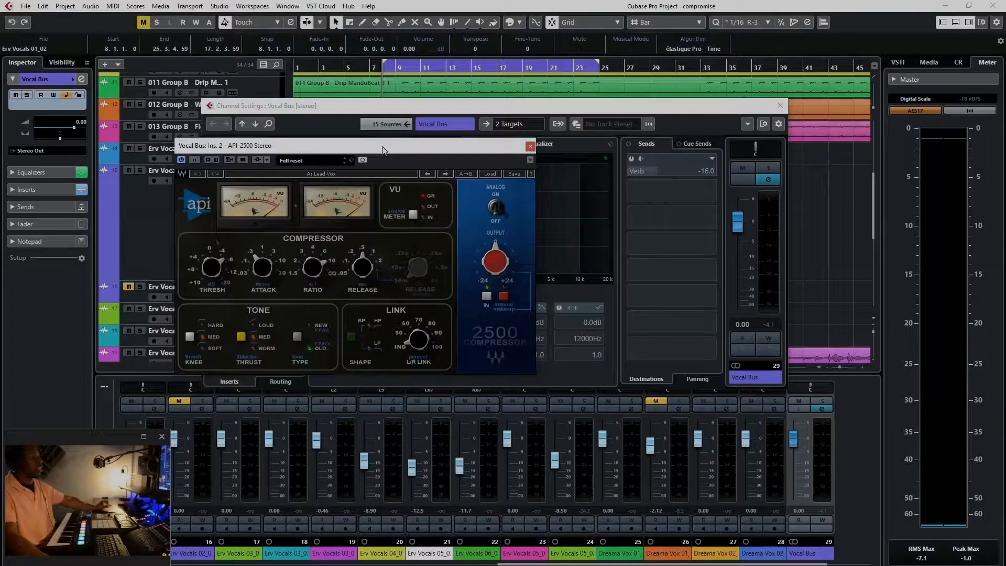
Close the Vocal Bus channel settings and toggle the API-2500's Analog switch
click(498, 208)
click(779, 106)
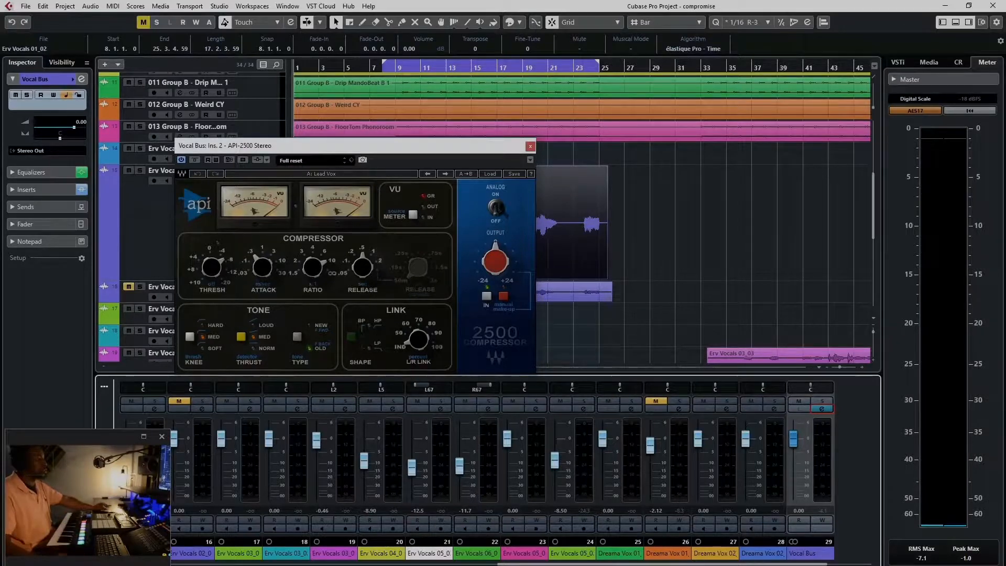
click(499, 210)
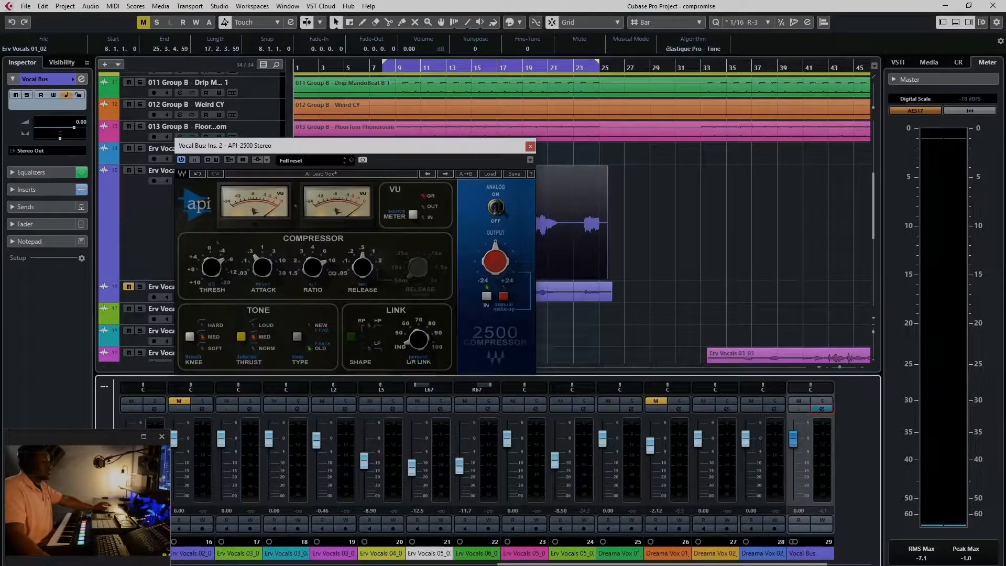
Play the full mix from the loop start through the API-2500, moving its window clear of the track list, and stop playback
key(space)
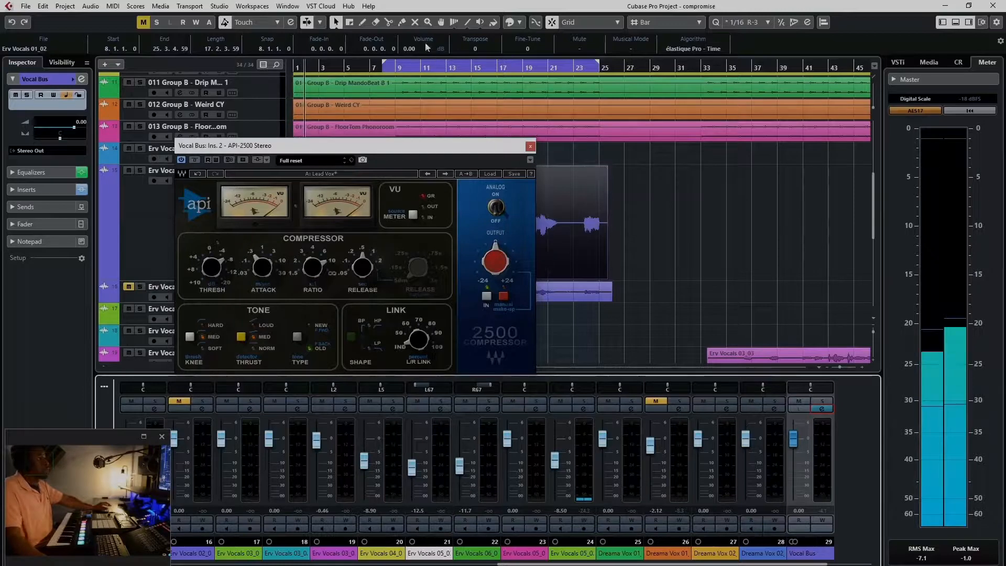
click(386, 69)
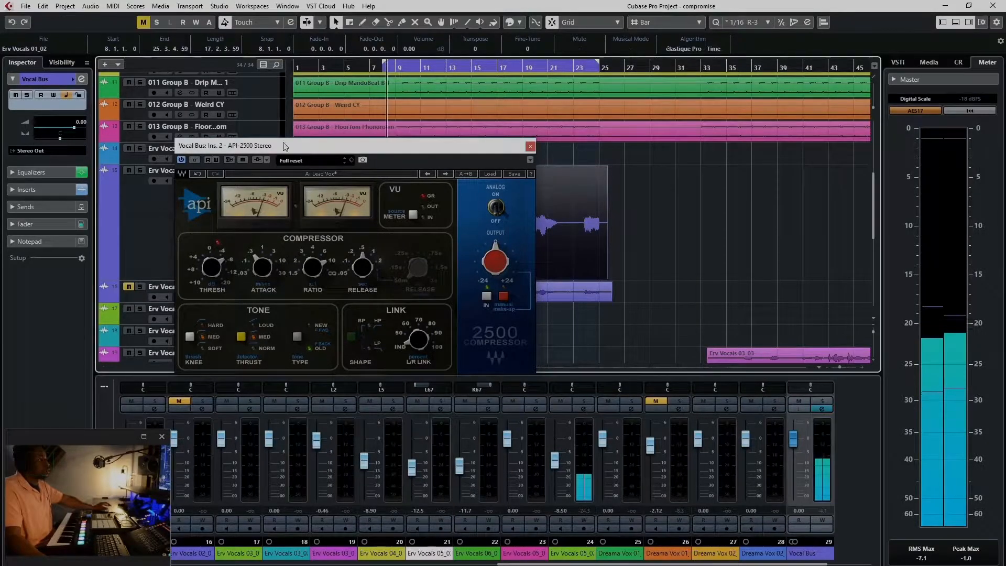
drag(235, 153, 482, 135)
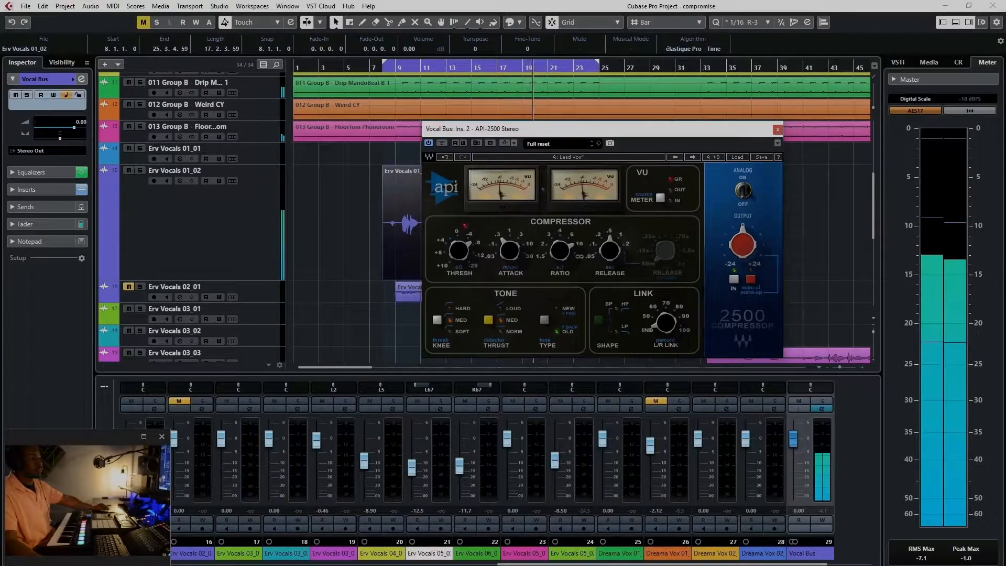
key(space)
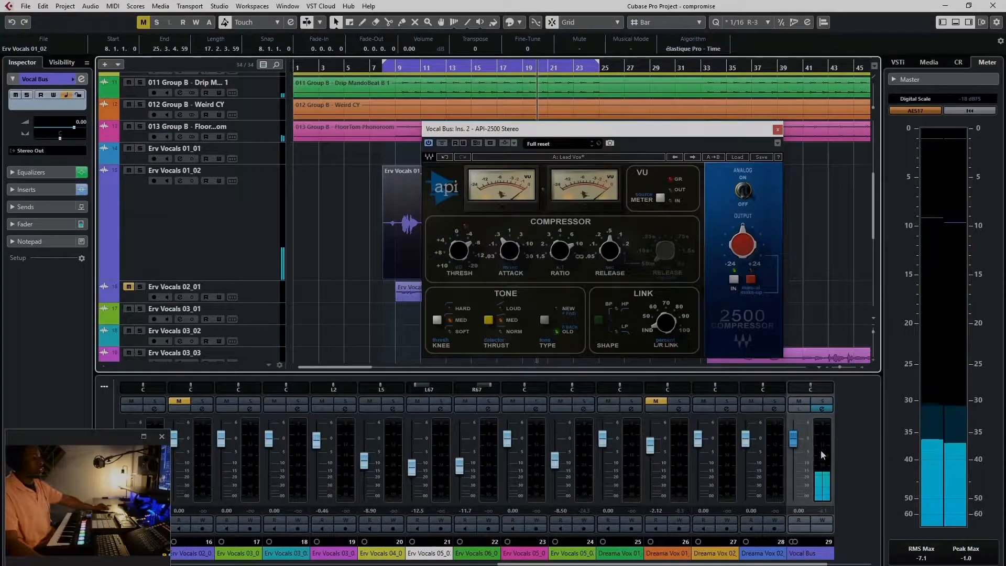
Reopen the Vocal Bus channel settings, review the API-2500's threshold control, and close the compressor window
click(822, 408)
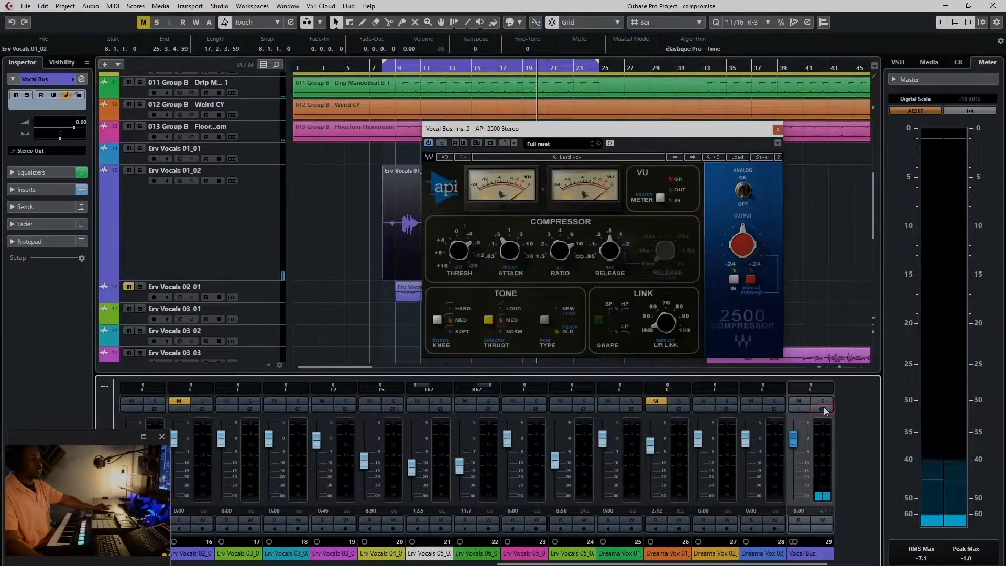
mouse_move(555, 128)
mouse_down()
mouse_move(427, 168)
mouse_move(427, 295)
mouse_up()
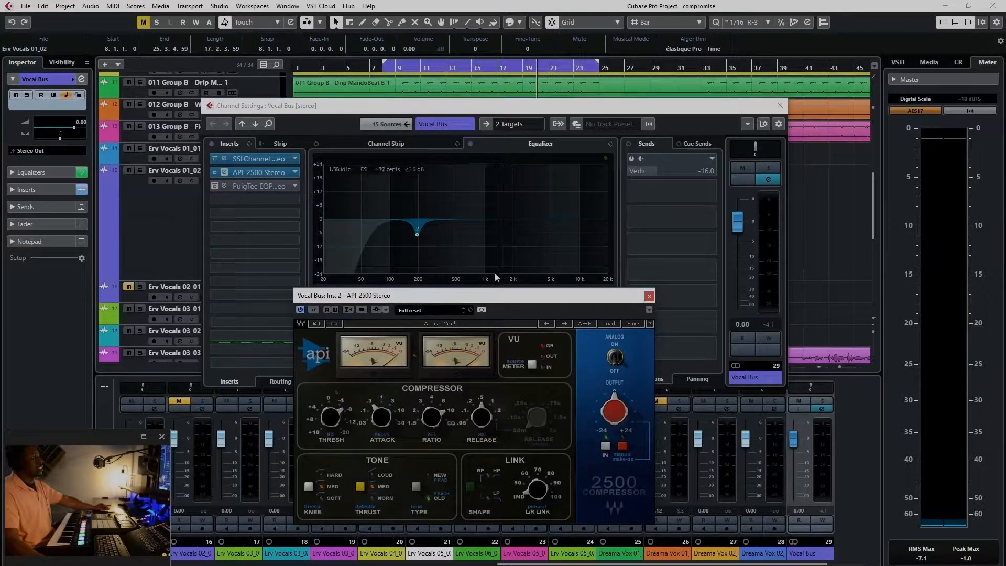
drag(488, 294, 490, 168)
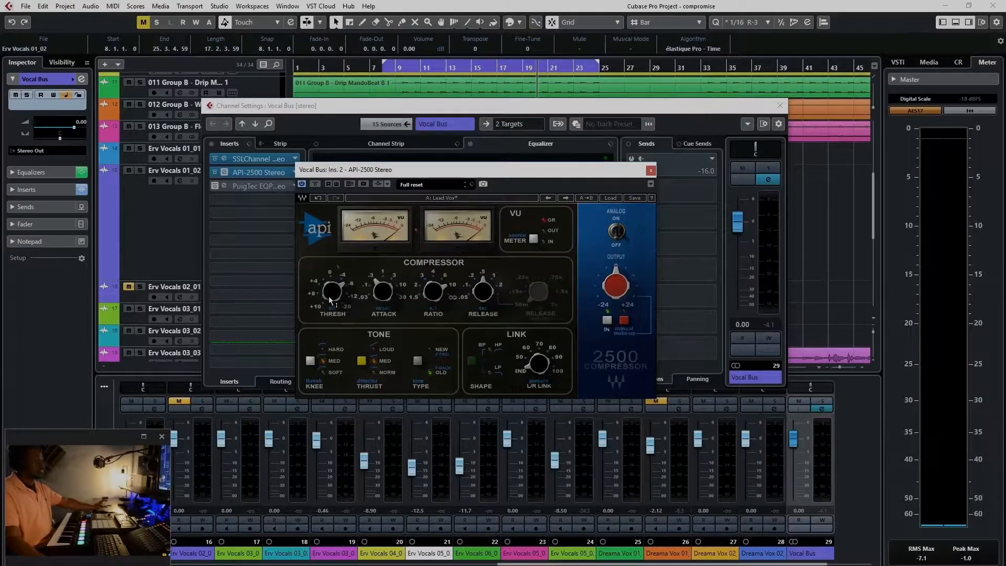
mouse_move(330, 300)
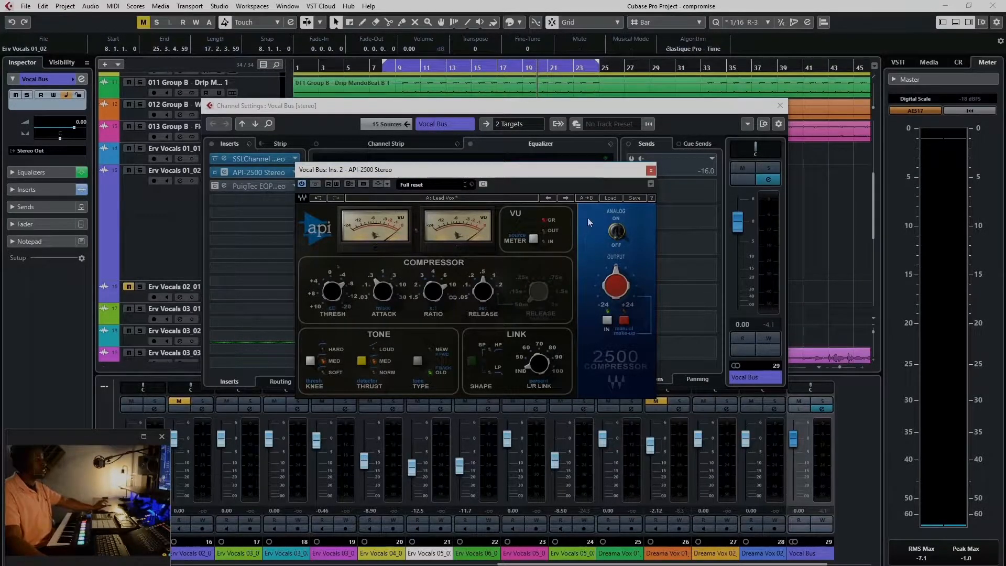
click(651, 170)
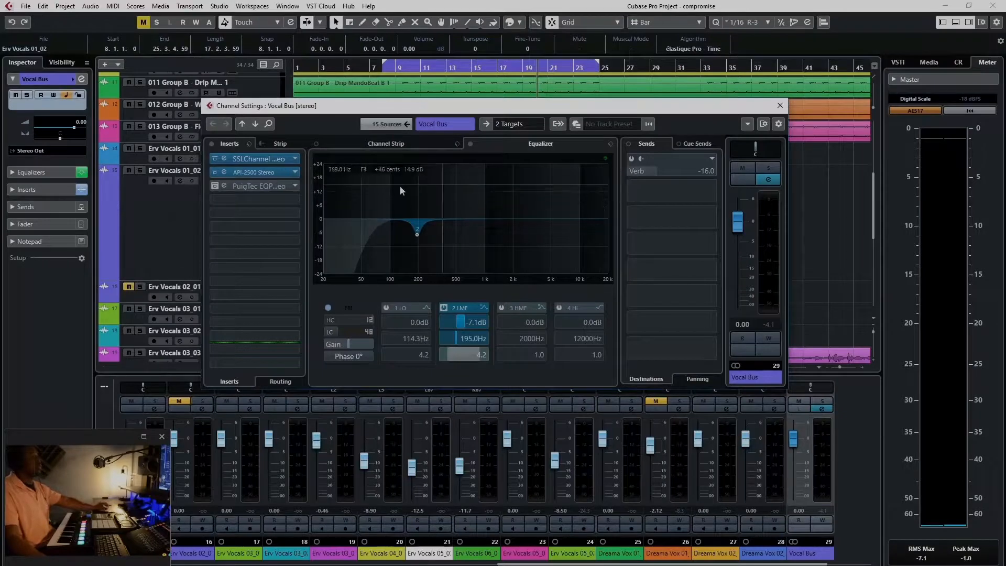
Take the PuigTec EQP1A insert out of bypass, open its window below the insert list, and play the mix from the loop start
click(216, 186)
click(225, 185)
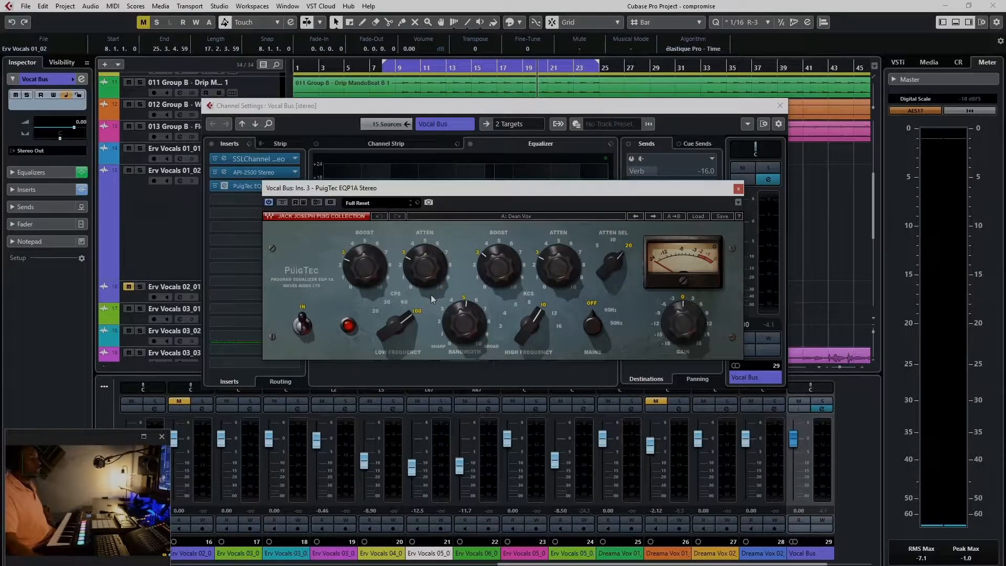
drag(527, 192, 391, 162)
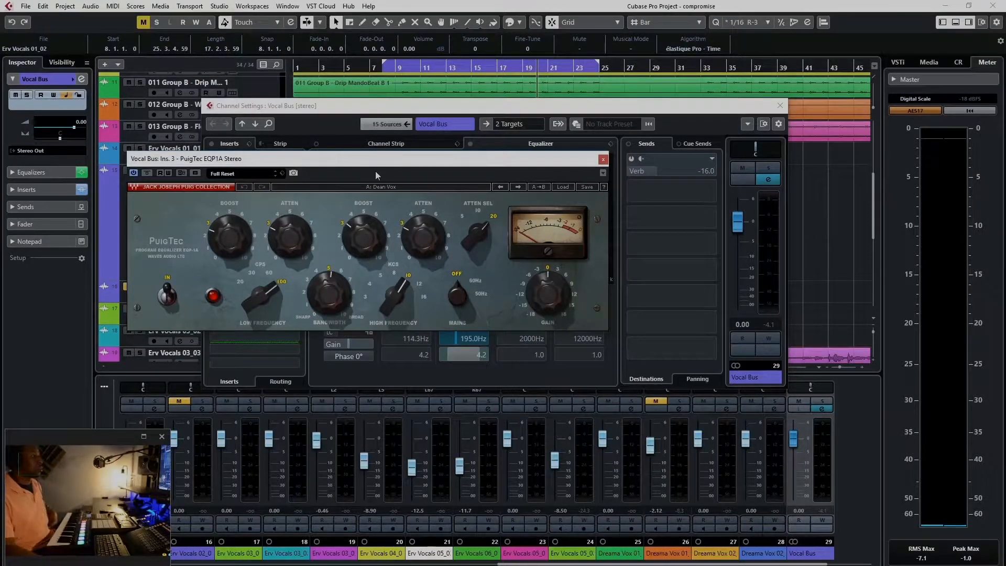
drag(382, 167, 386, 212)
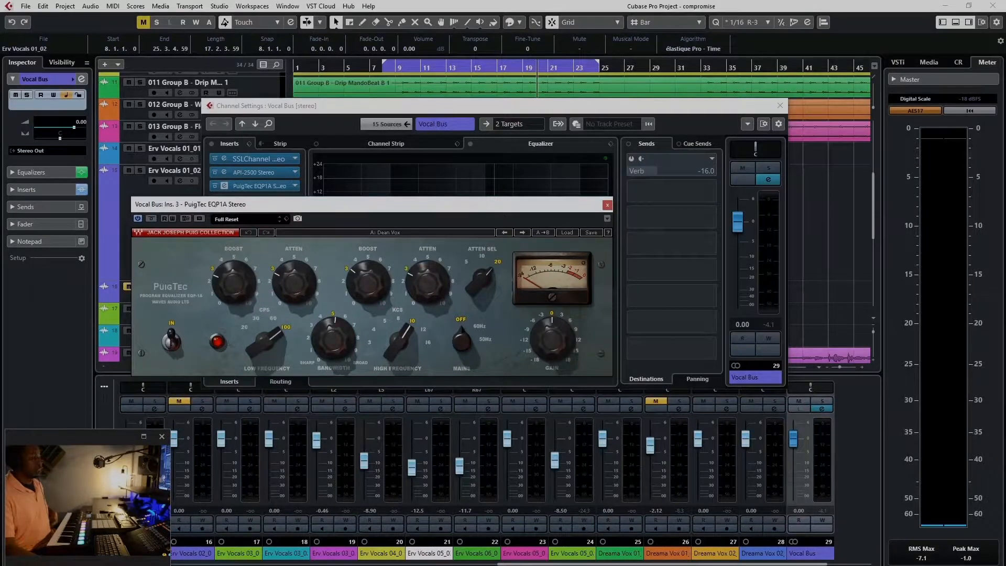
key(KP_1)
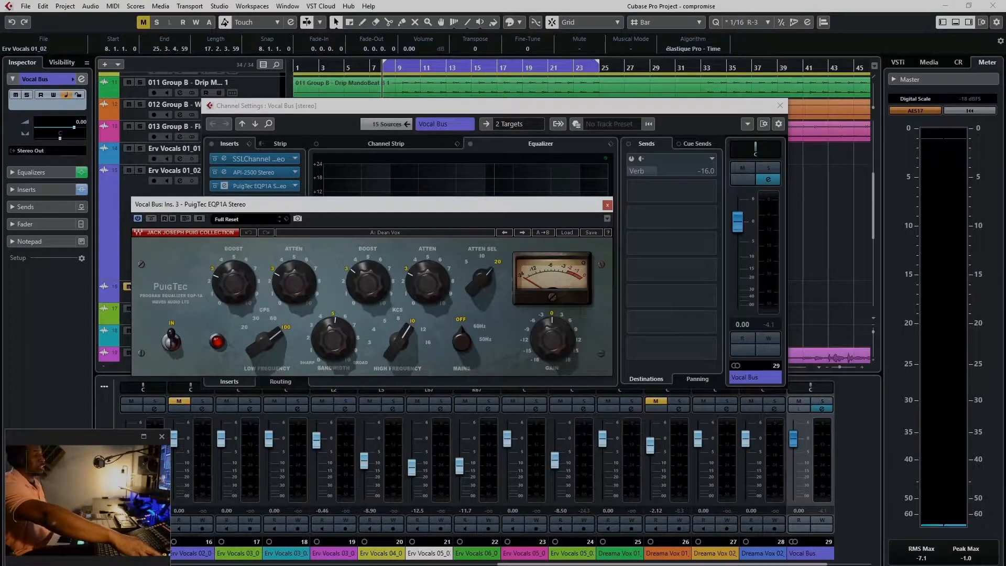
key(space)
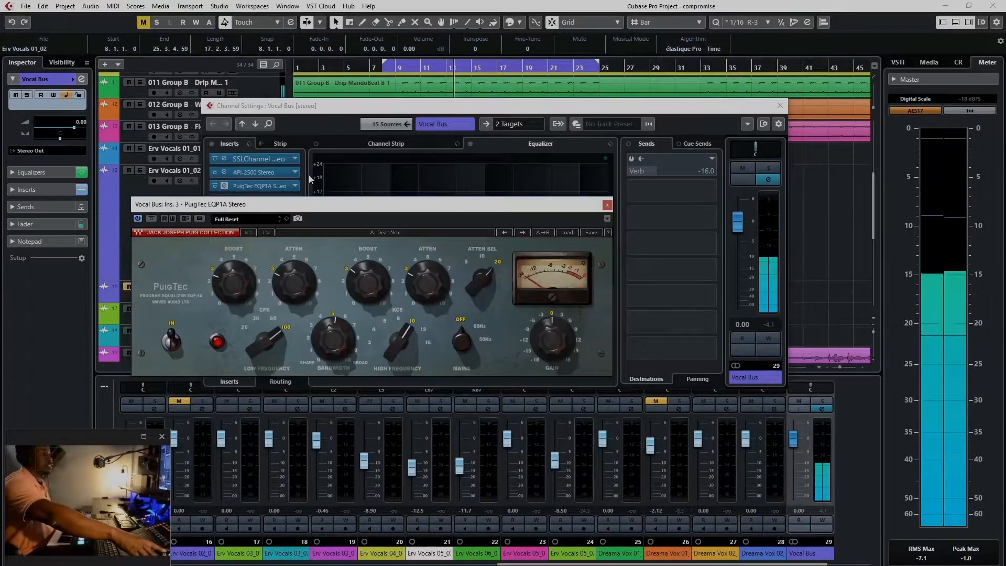
Stop playback, solo the Vocal Bus, and play it with the PuigTec EQP1A bypassed, stopping again at the end
key(space)
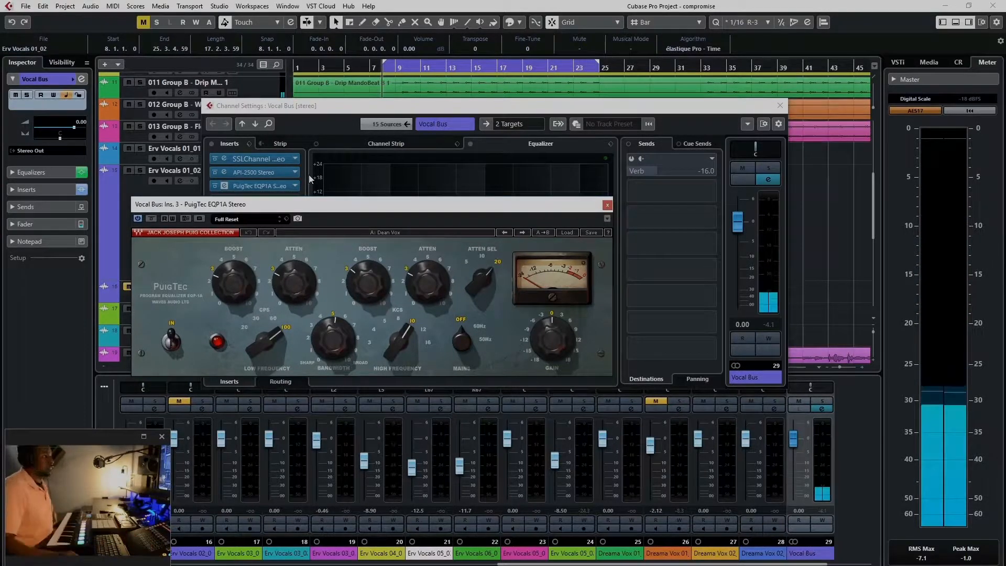
click(768, 168)
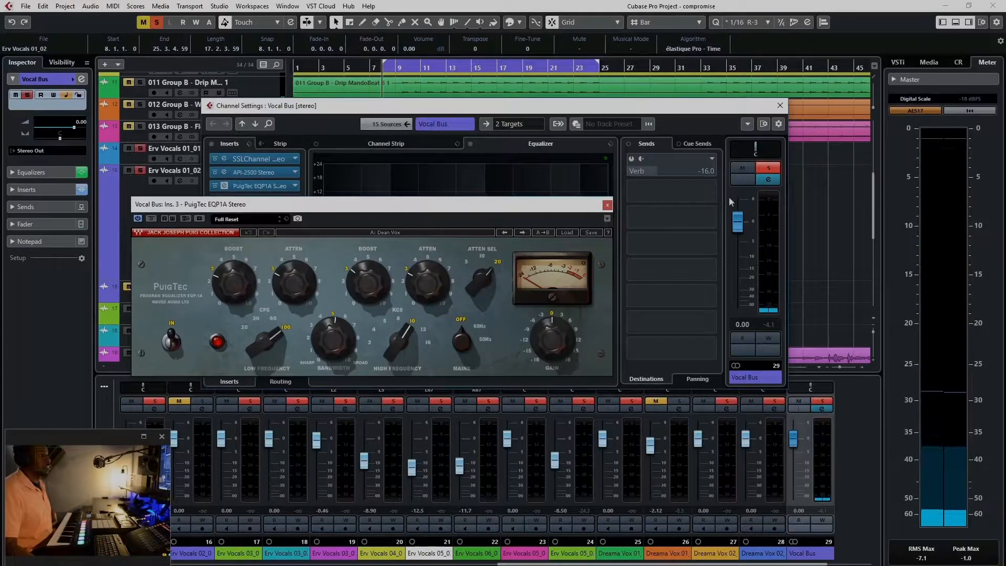
click(151, 219)
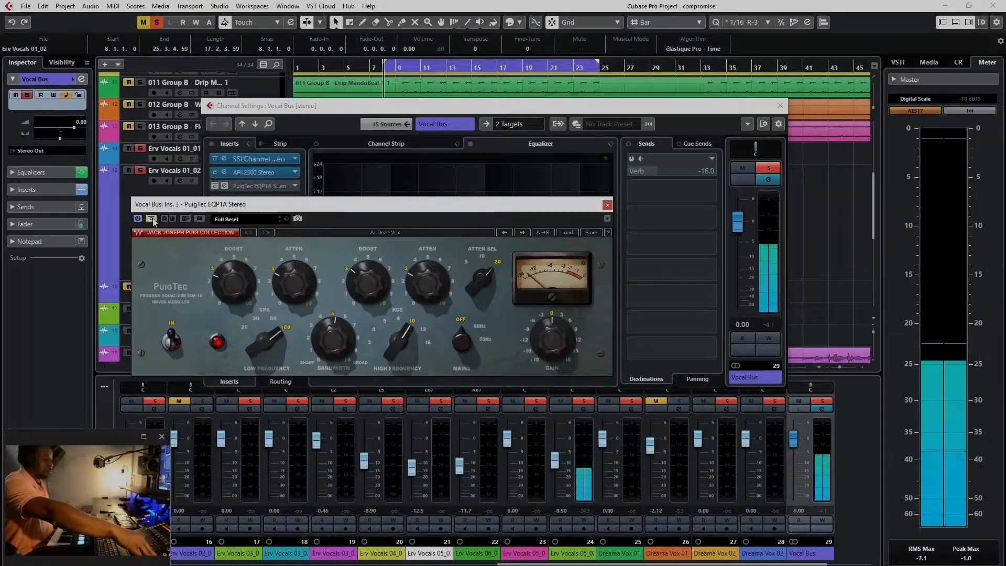
key(space)
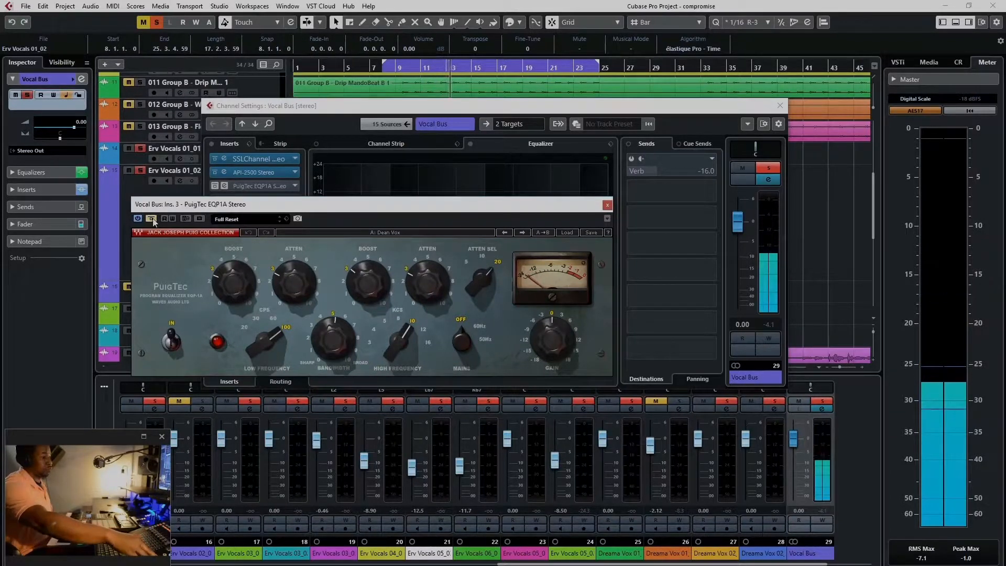
key(space)
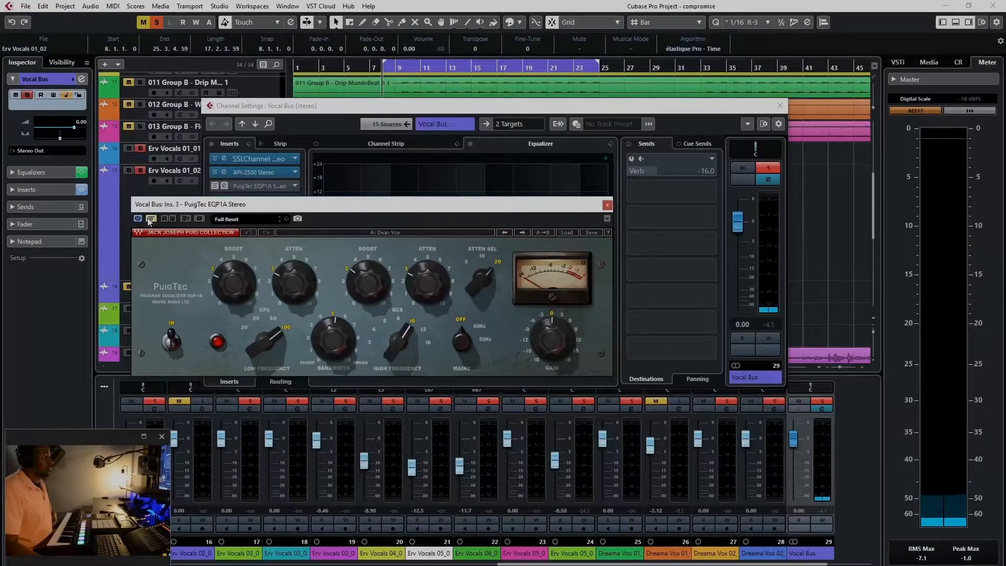
Take the PuigTec EQP1A out of bypass, play the soloed Vocal Bus through it for comparison, and stop playback
click(150, 220)
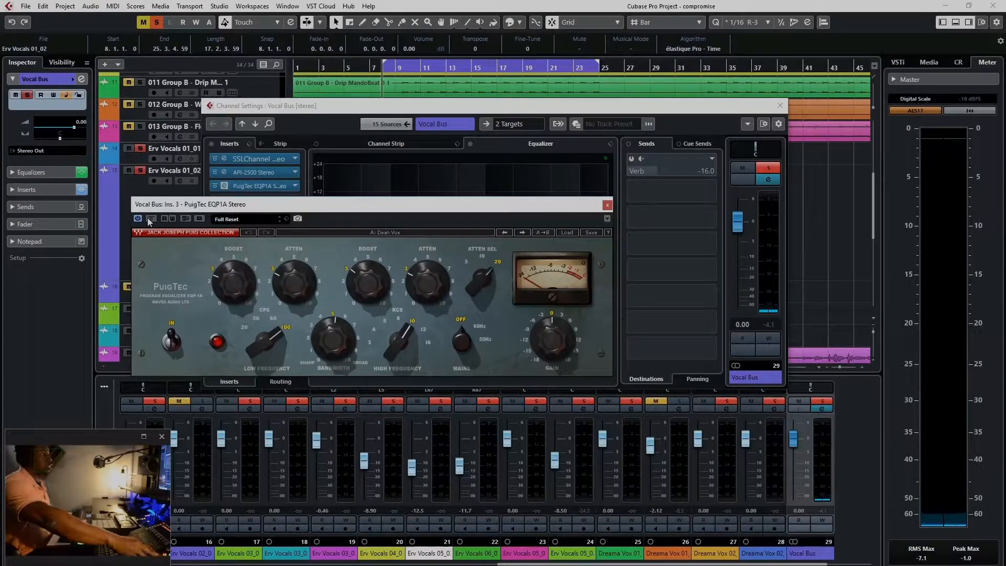
key(space)
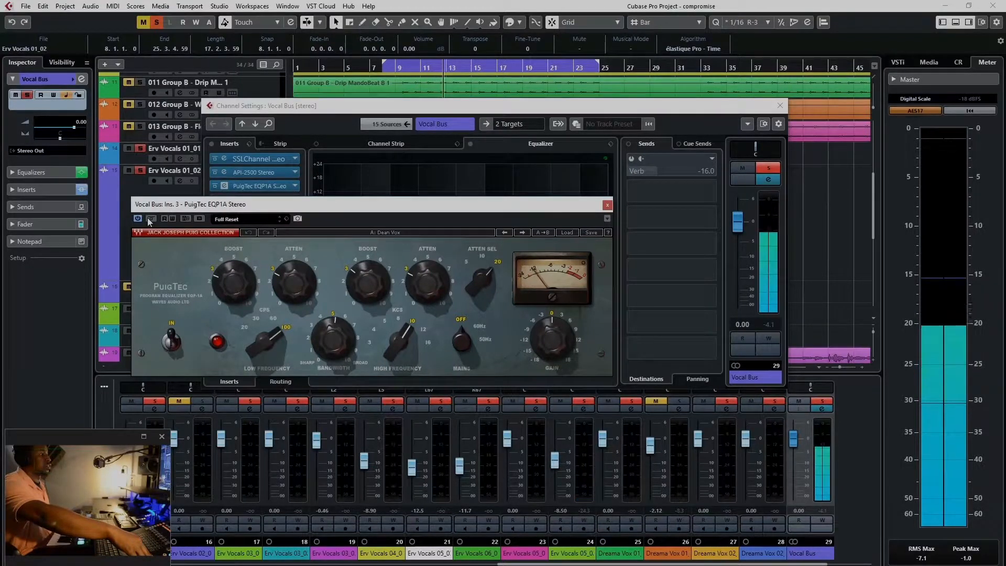
key(space)
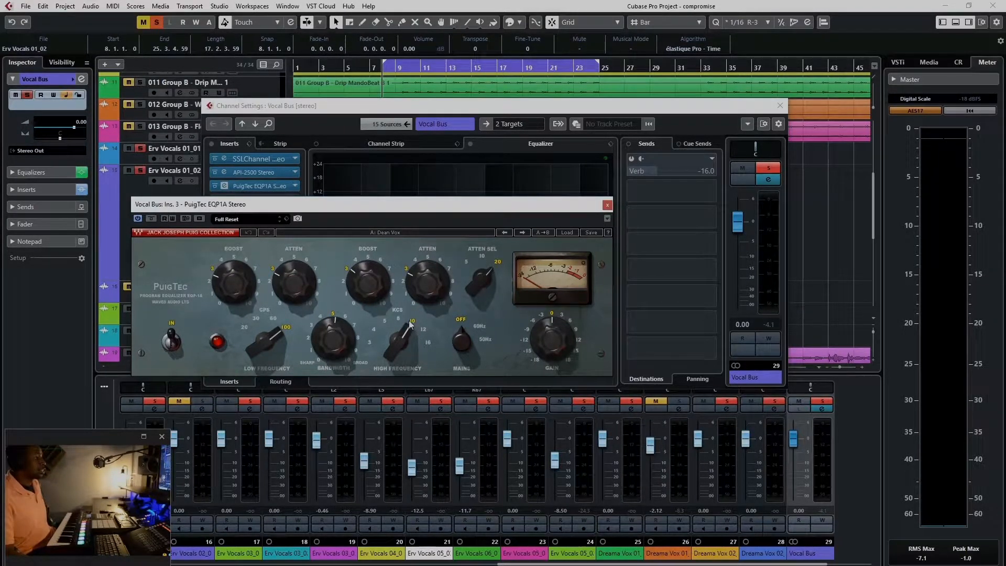
Close the PuigTec EQP1A window, activate the Vocal Bus's Verb send, and clear all solos with the channel settings closed
click(607, 205)
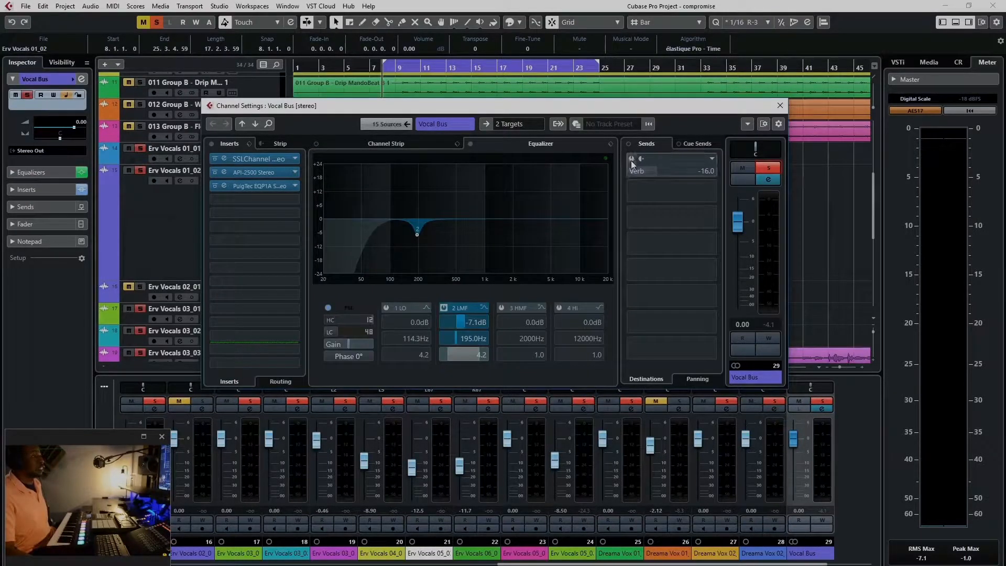
click(631, 160)
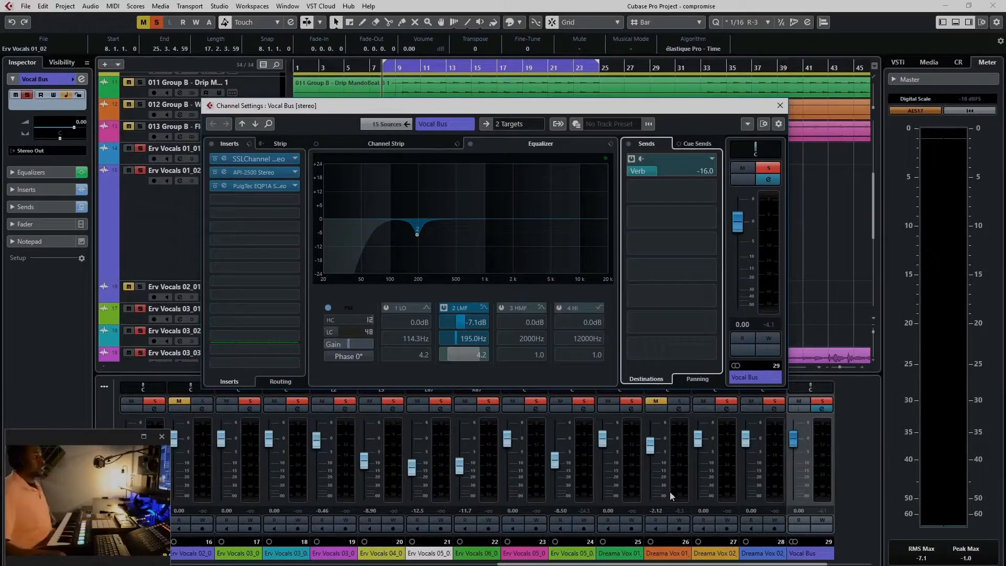
click(157, 24)
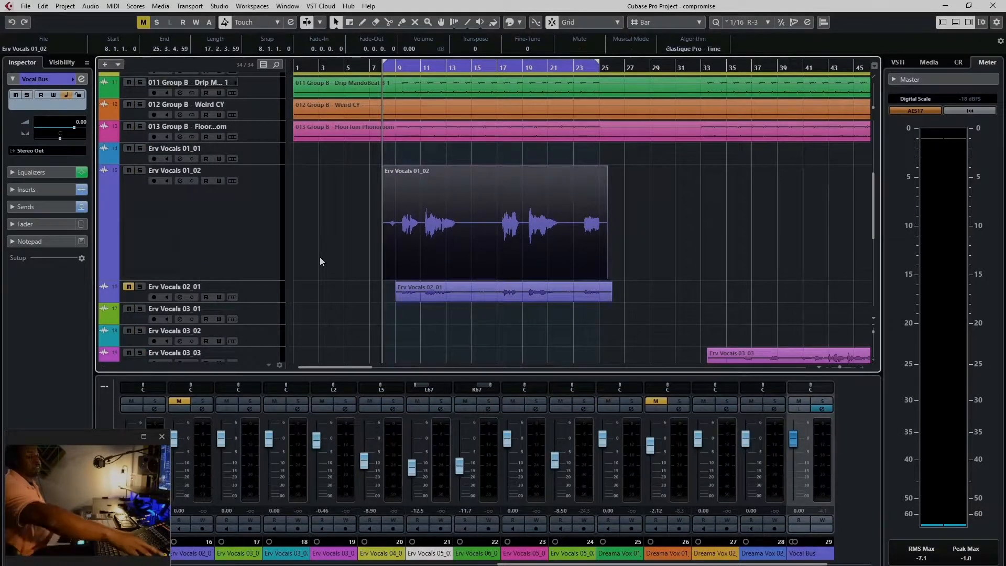
Play the full mix with the Verb send active, bring the Dreama Vox tracks into view, and stop playback
key(space)
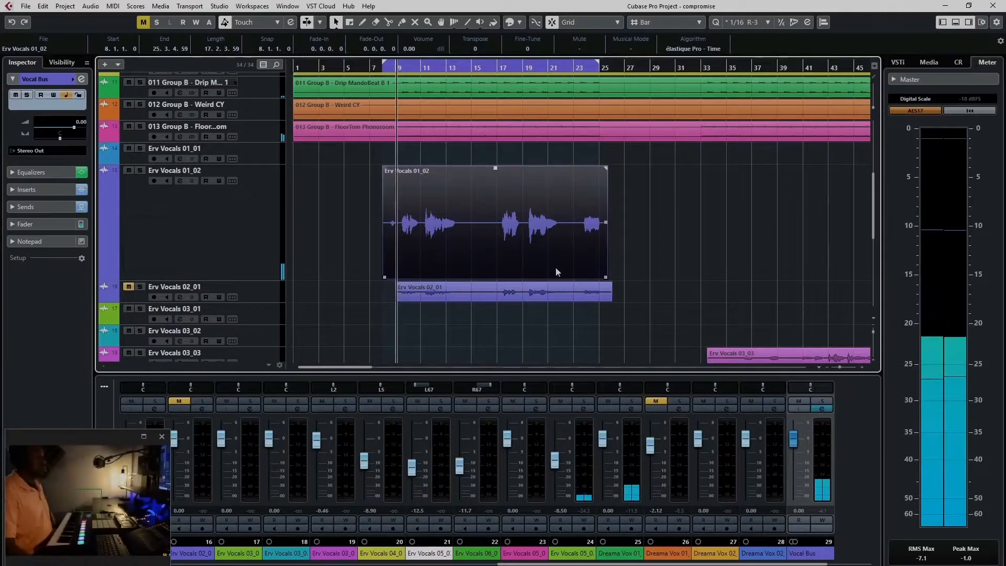
scroll(555, 266, down, 3)
key(space)
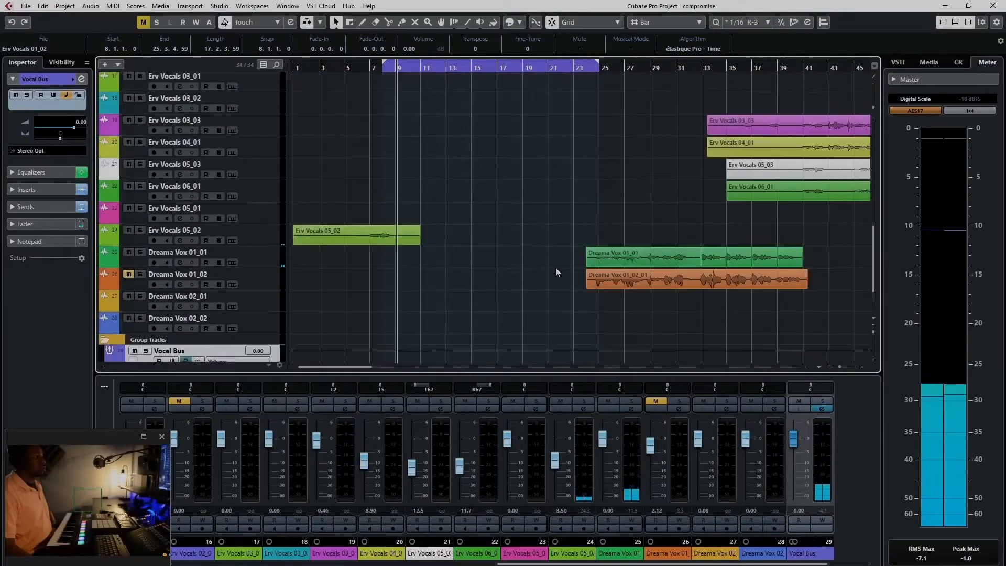
Solo the Dreama Vox 01_01 track, place the cursor shortly before its clip, select the track, and clear the solo
click(140, 252)
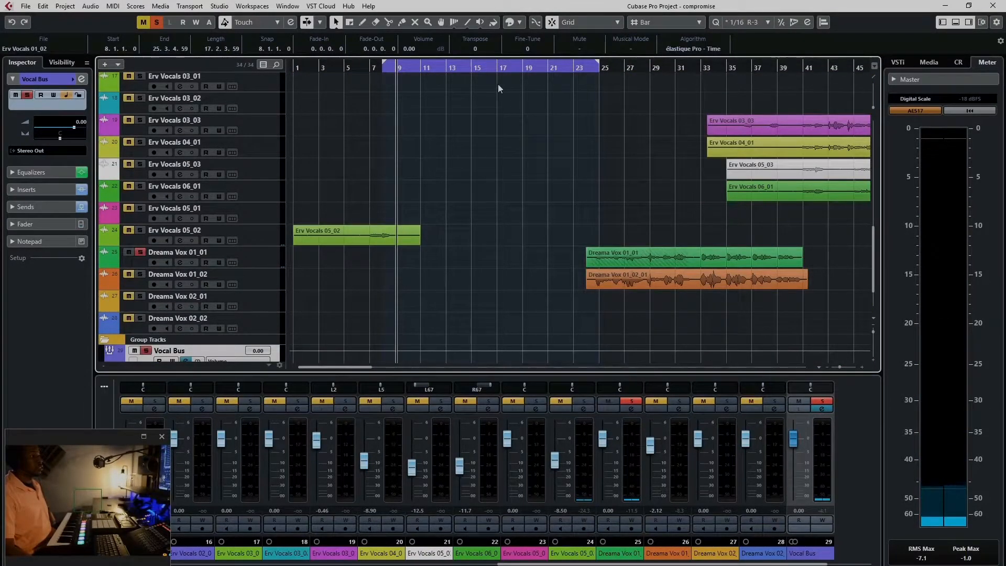
click(575, 67)
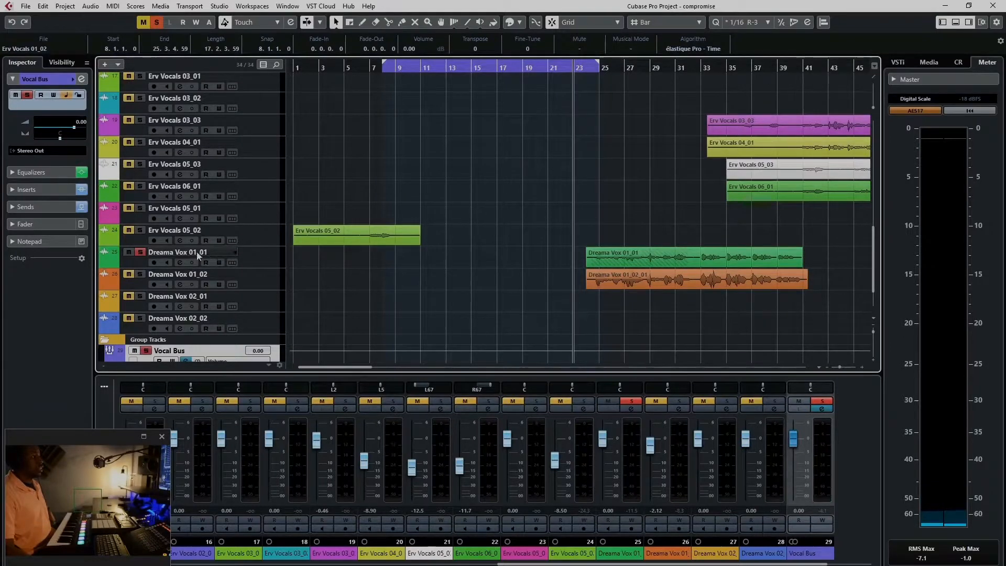
click(140, 262)
click(180, 262)
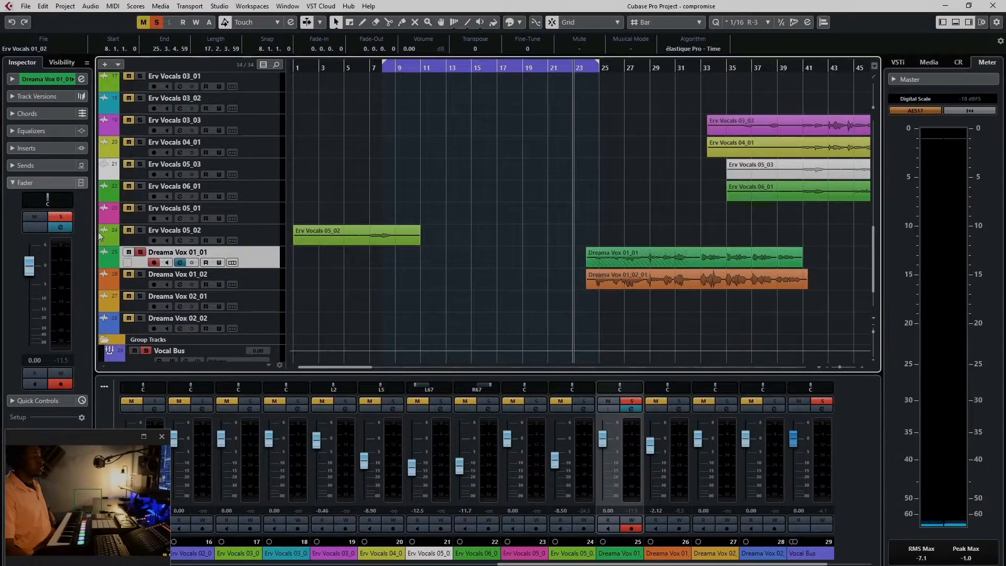
click(62, 218)
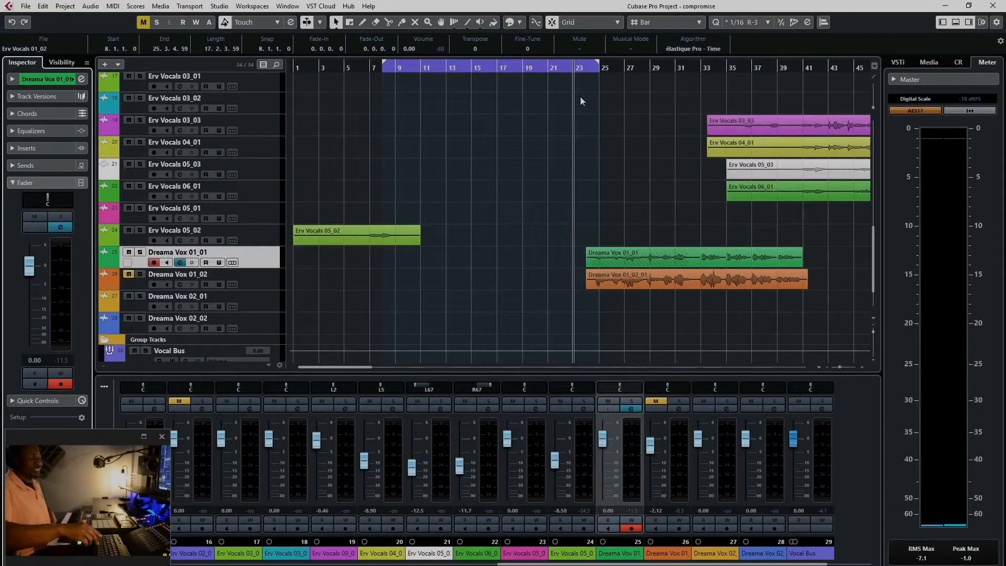
Play the full mix, switch off cycle playback, and jump the playhead to about bar 23, just before the Dreama Vox clips
key(space)
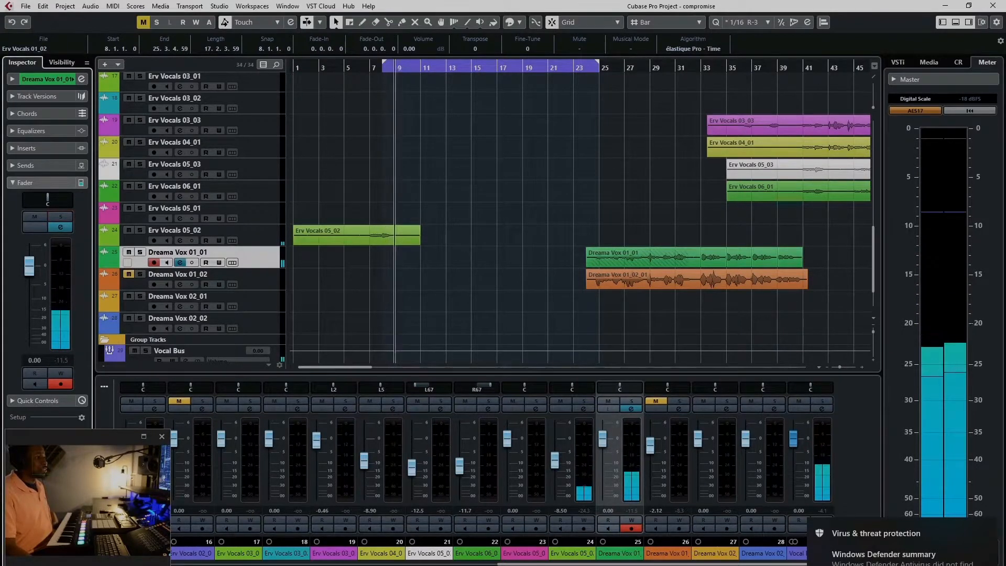
key(KP_Divide)
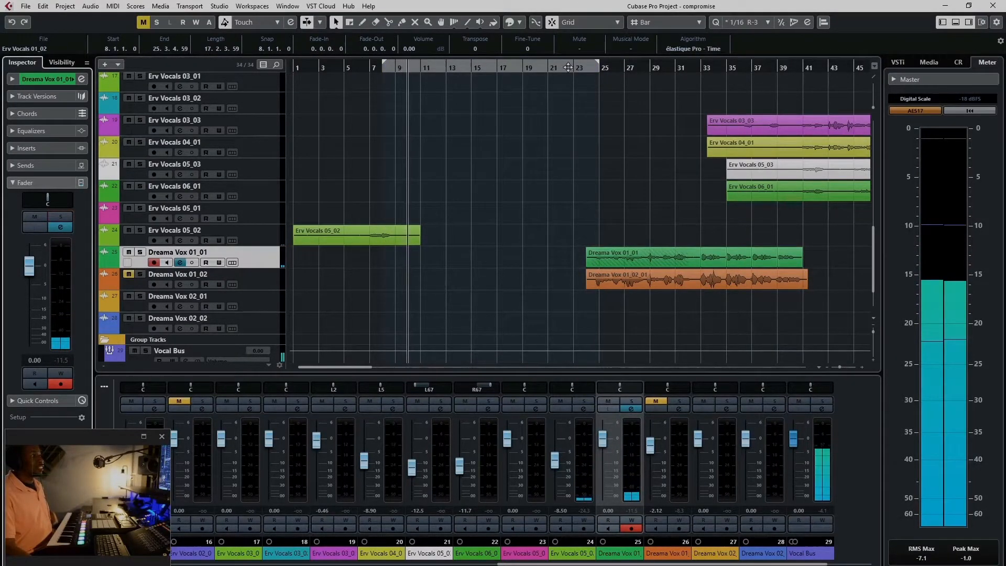
click(576, 106)
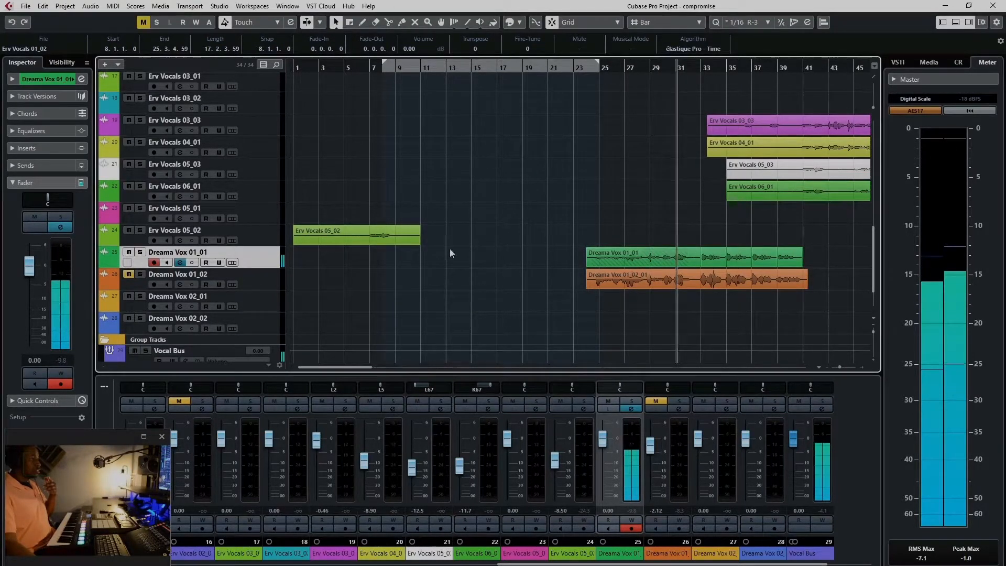
Review the Dreama Vox 01_01 channel settings during playback, close them, and stop after listening through the following vocals
click(179, 263)
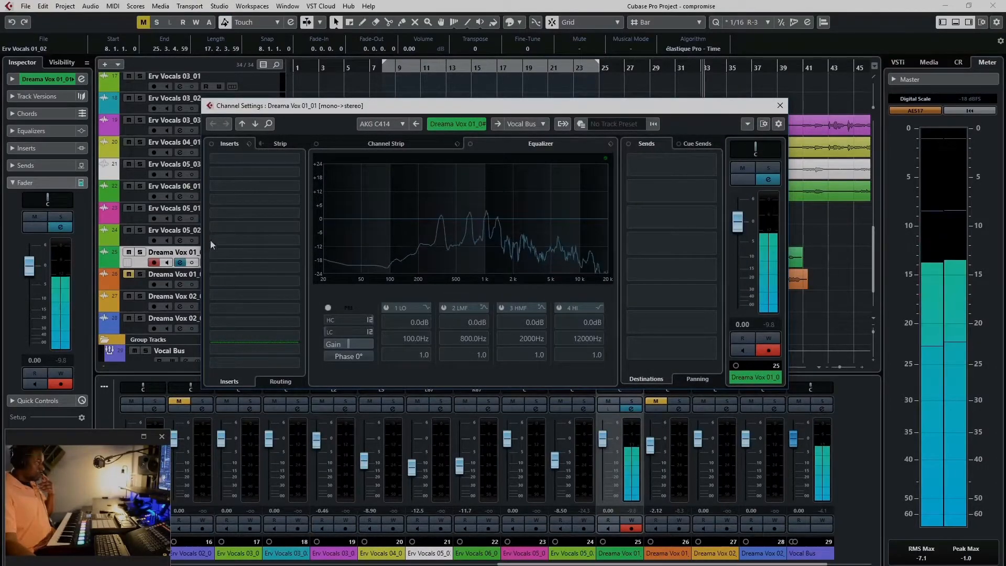
click(780, 105)
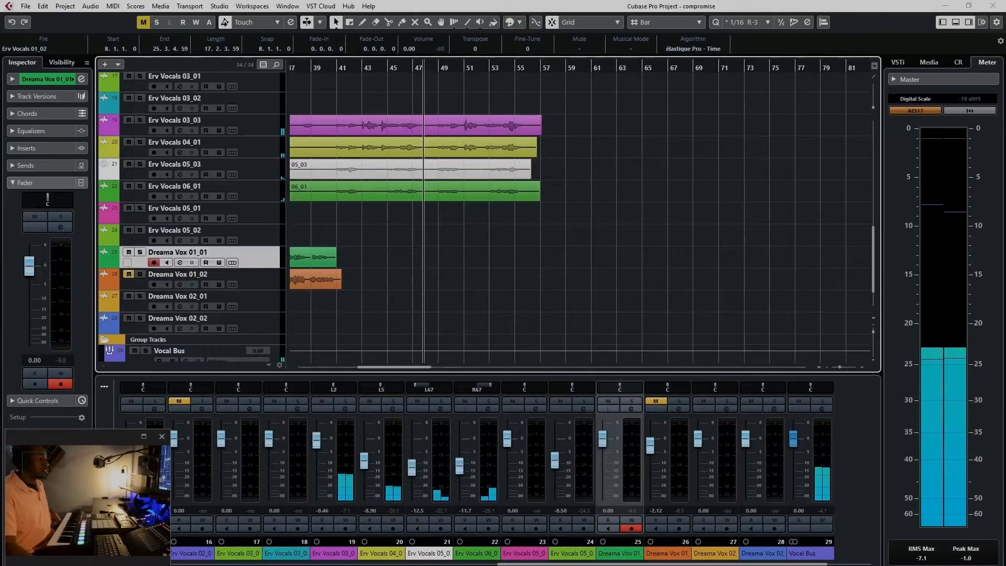
key(space)
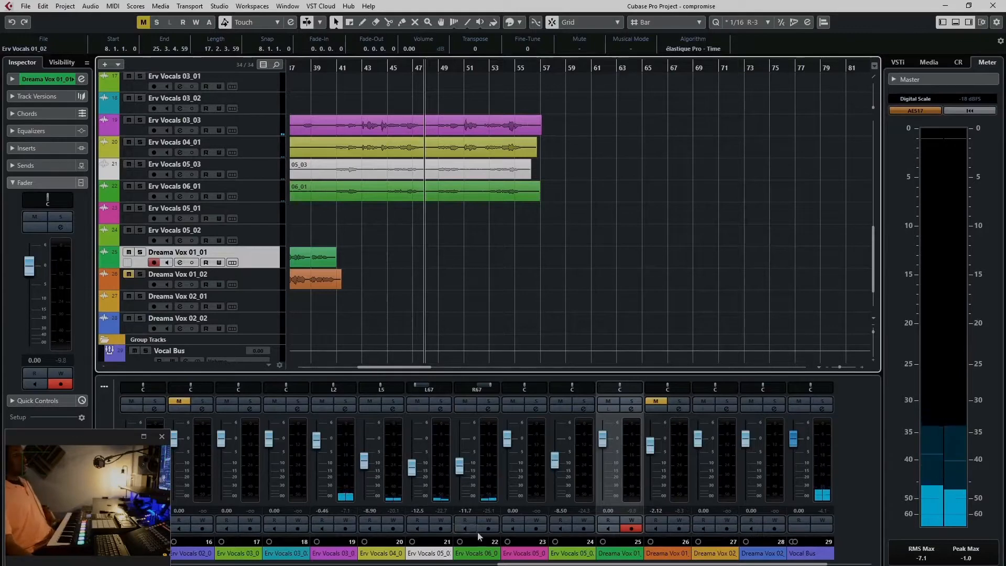
Return to the project start, reduce the Erv Vocals 01_02 track to the height of its neighbours, and deselect its clip
key(Home)
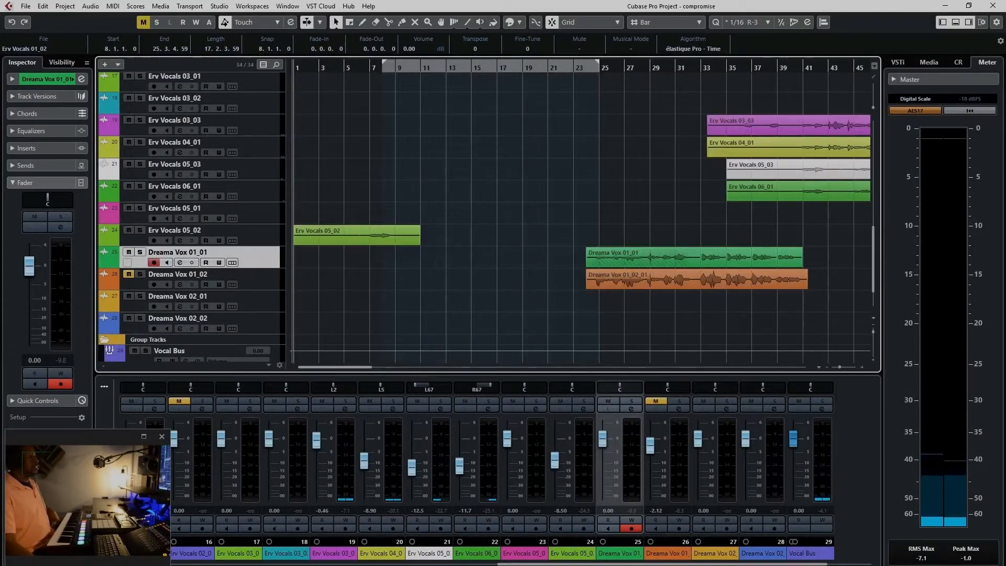
scroll(511, 318, up, 6)
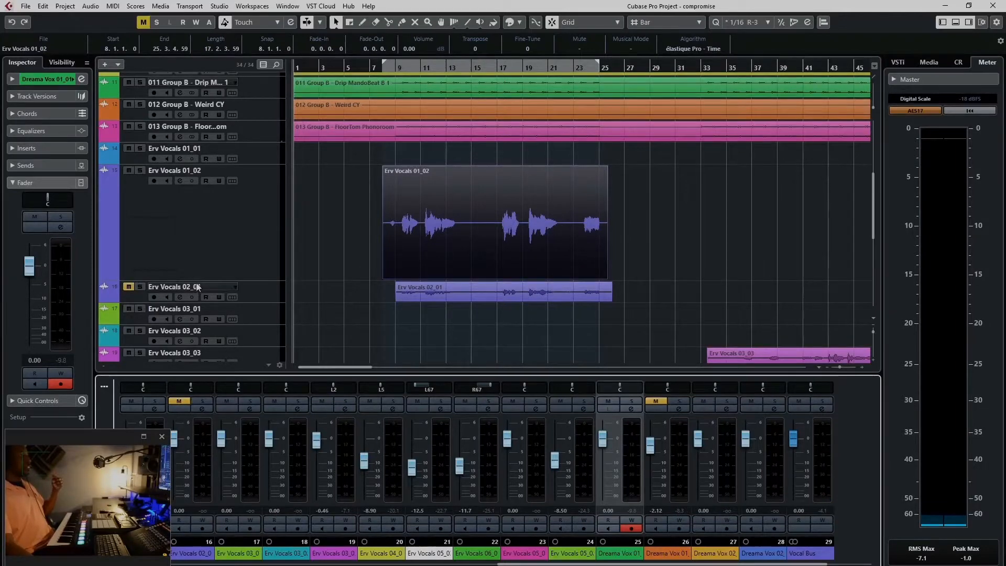
drag(197, 281, 203, 187)
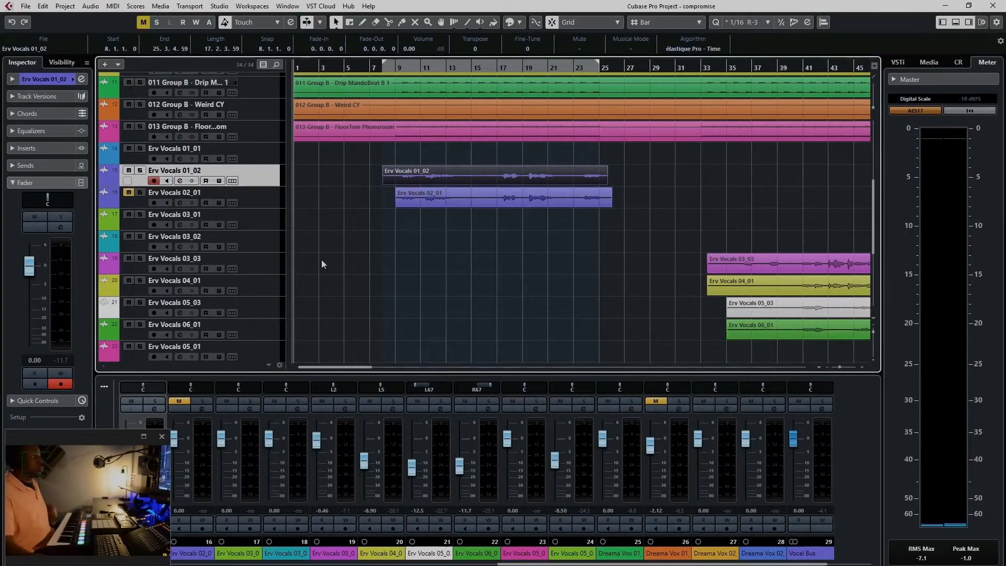
click(339, 230)
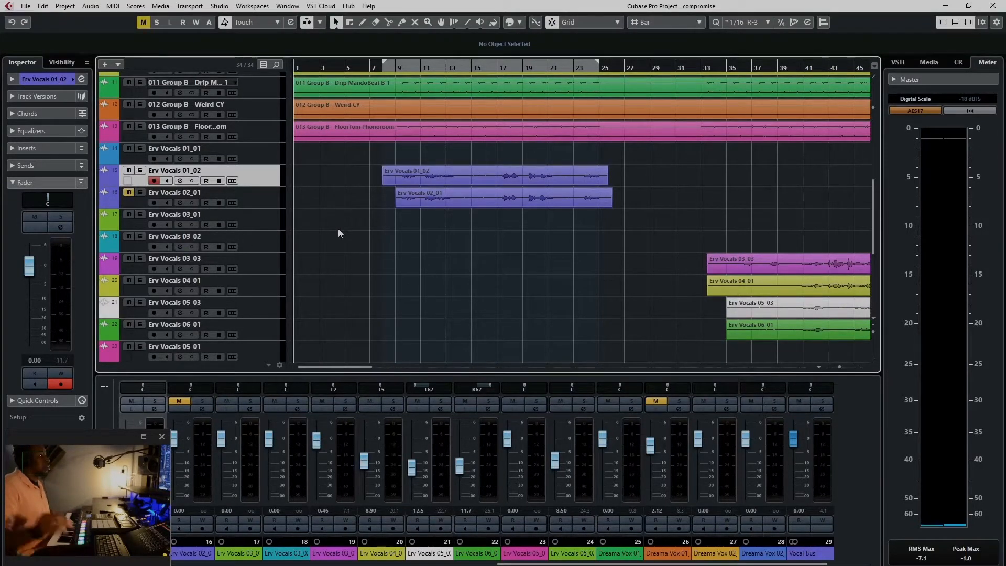